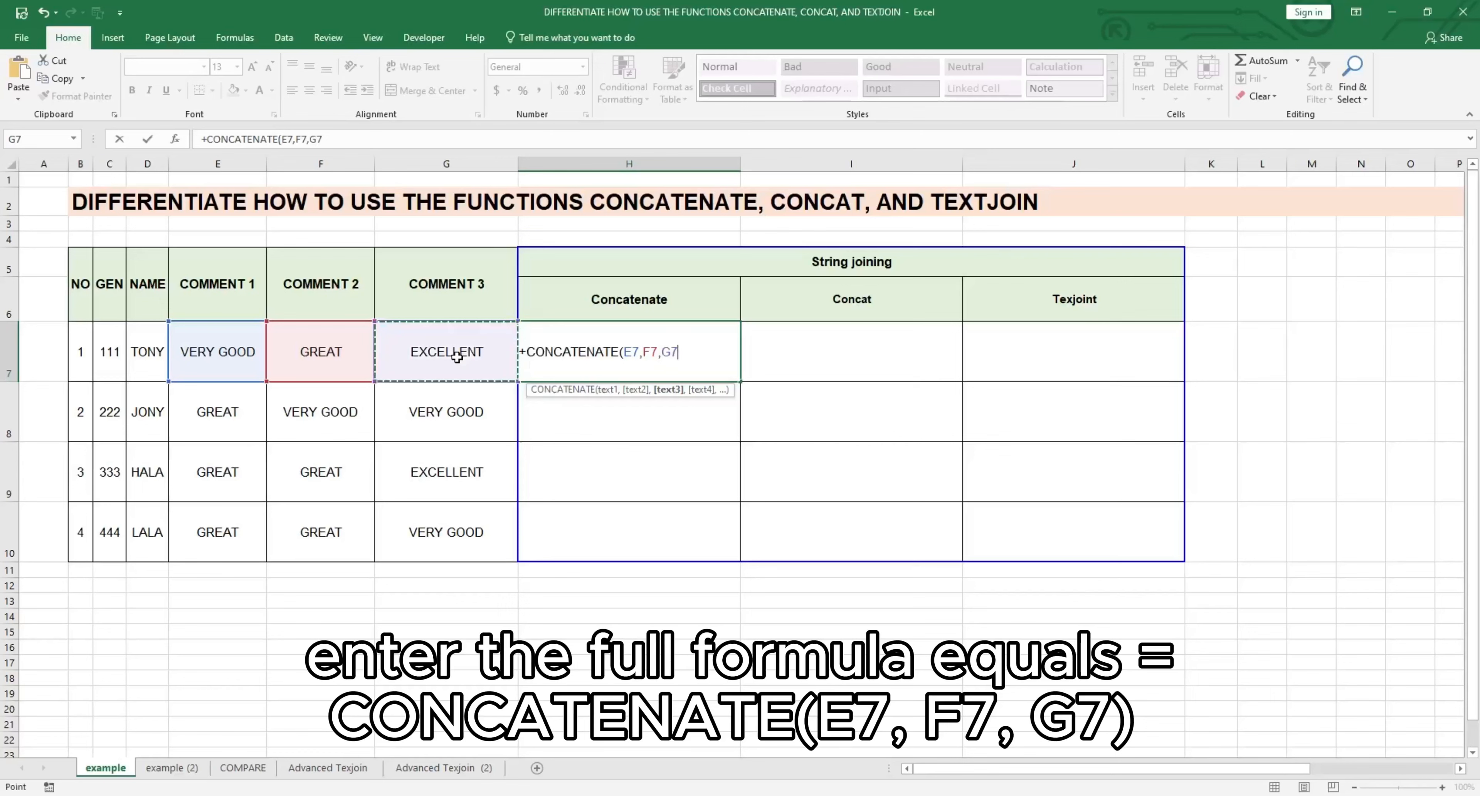
# Step: Complete the formula in H7 as +CONCATENATE(E7,F7,G7) and enter it
pyautogui.write(')')
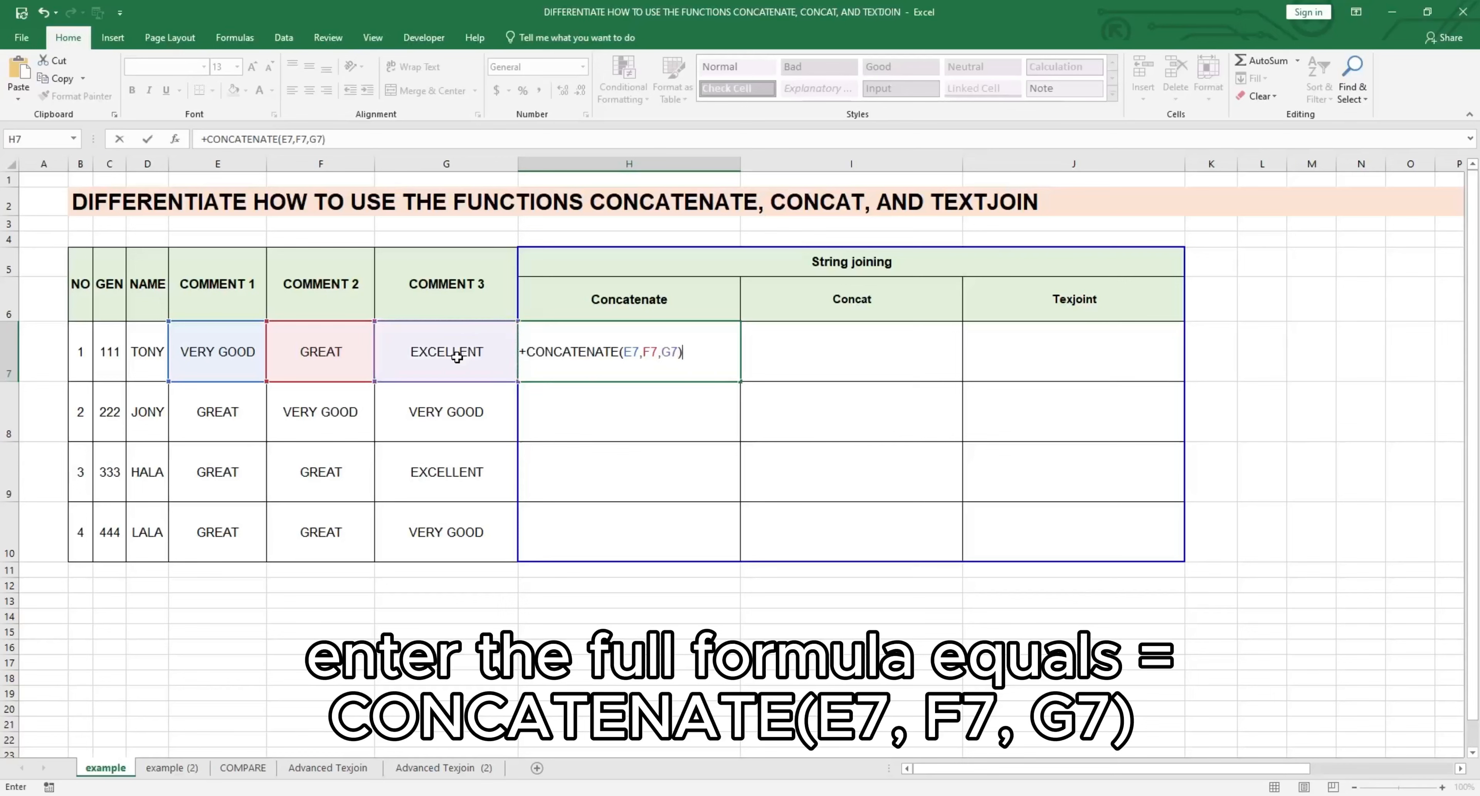
pyautogui.press('Return')
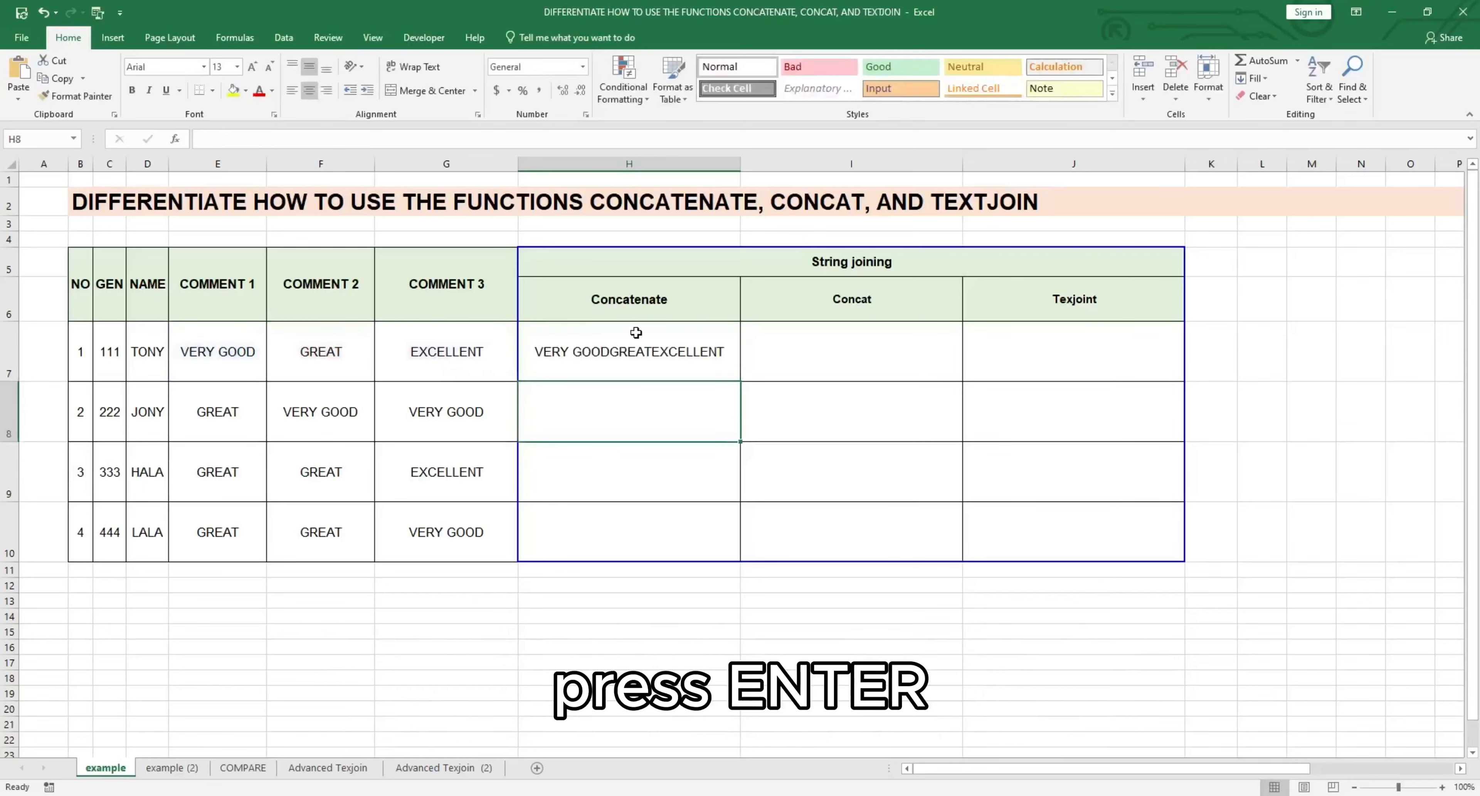
# Step: Copy the H7 CONCATENATE formula down the Concatenate column through H10
pyautogui.click(681, 344)
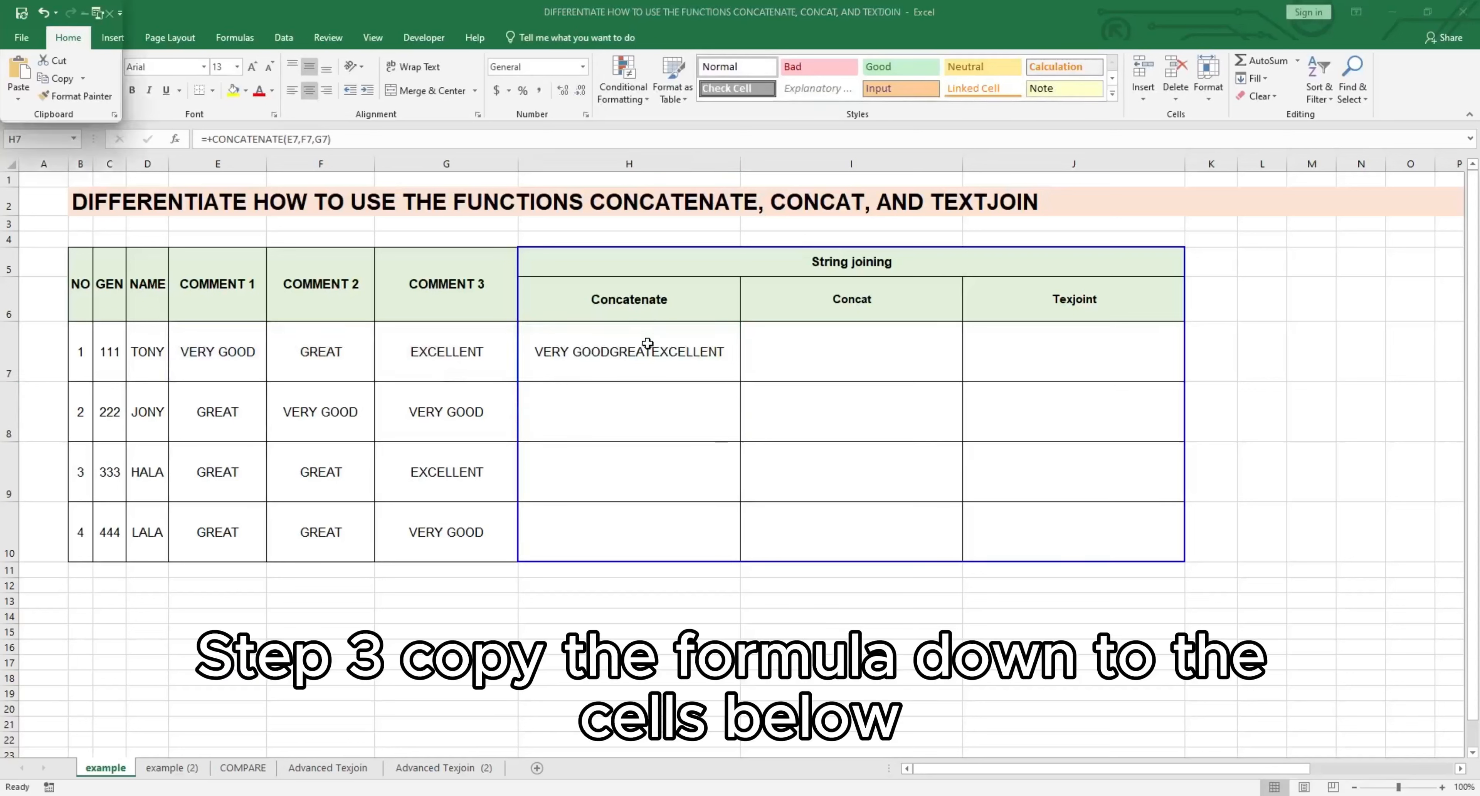
pyautogui.click(661, 344)
pyautogui.hotkey('ctrl', 'c')
pyautogui.press('Left')
pyautogui.press('Down')
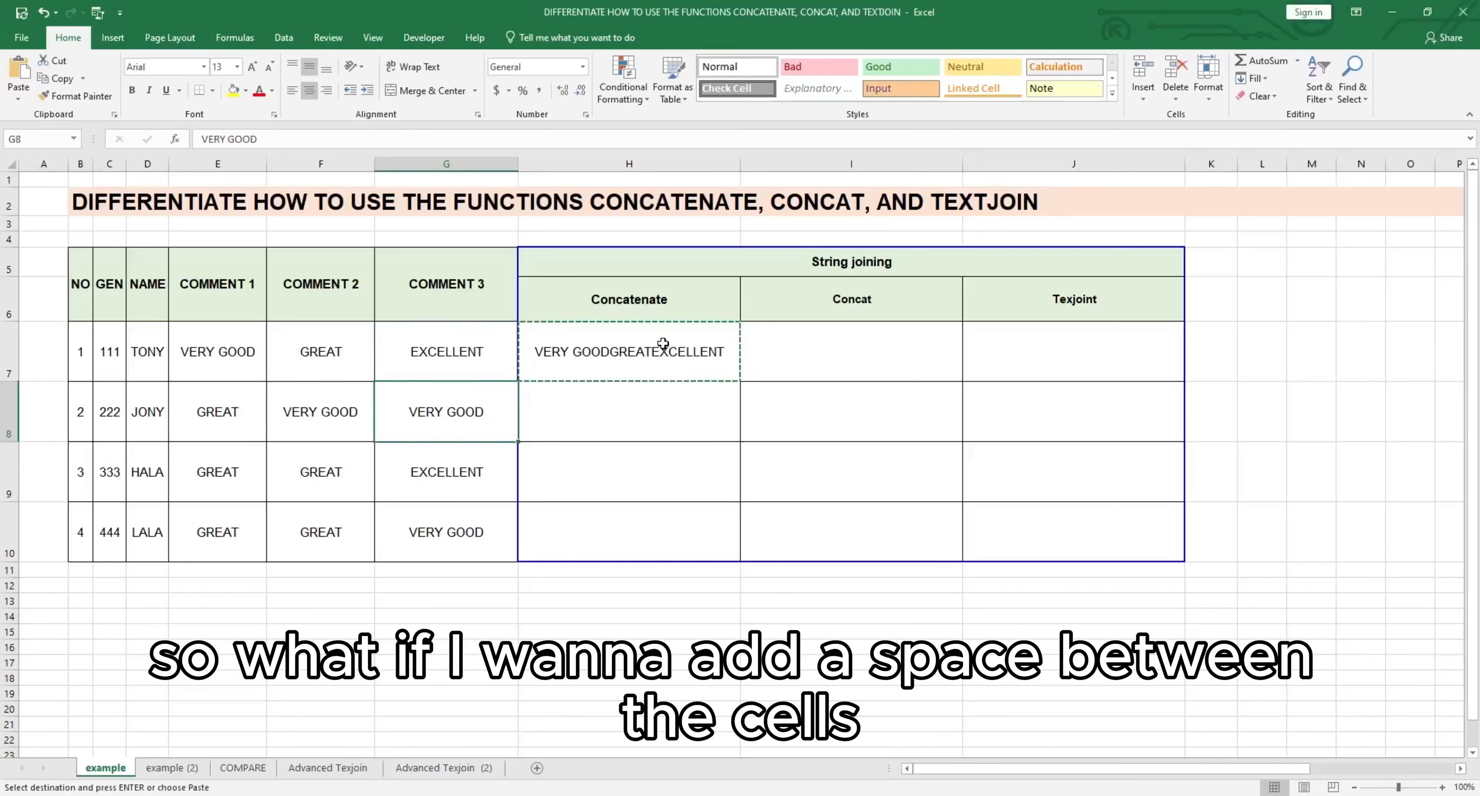
pyautogui.press('Down')
pyautogui.press('Down')
pyautogui.press('Right')
pyautogui.hotkey('shift', 'Up')
pyautogui.hotkey('shift', 'Up')
pyautogui.hotkey('shift', 'Up')
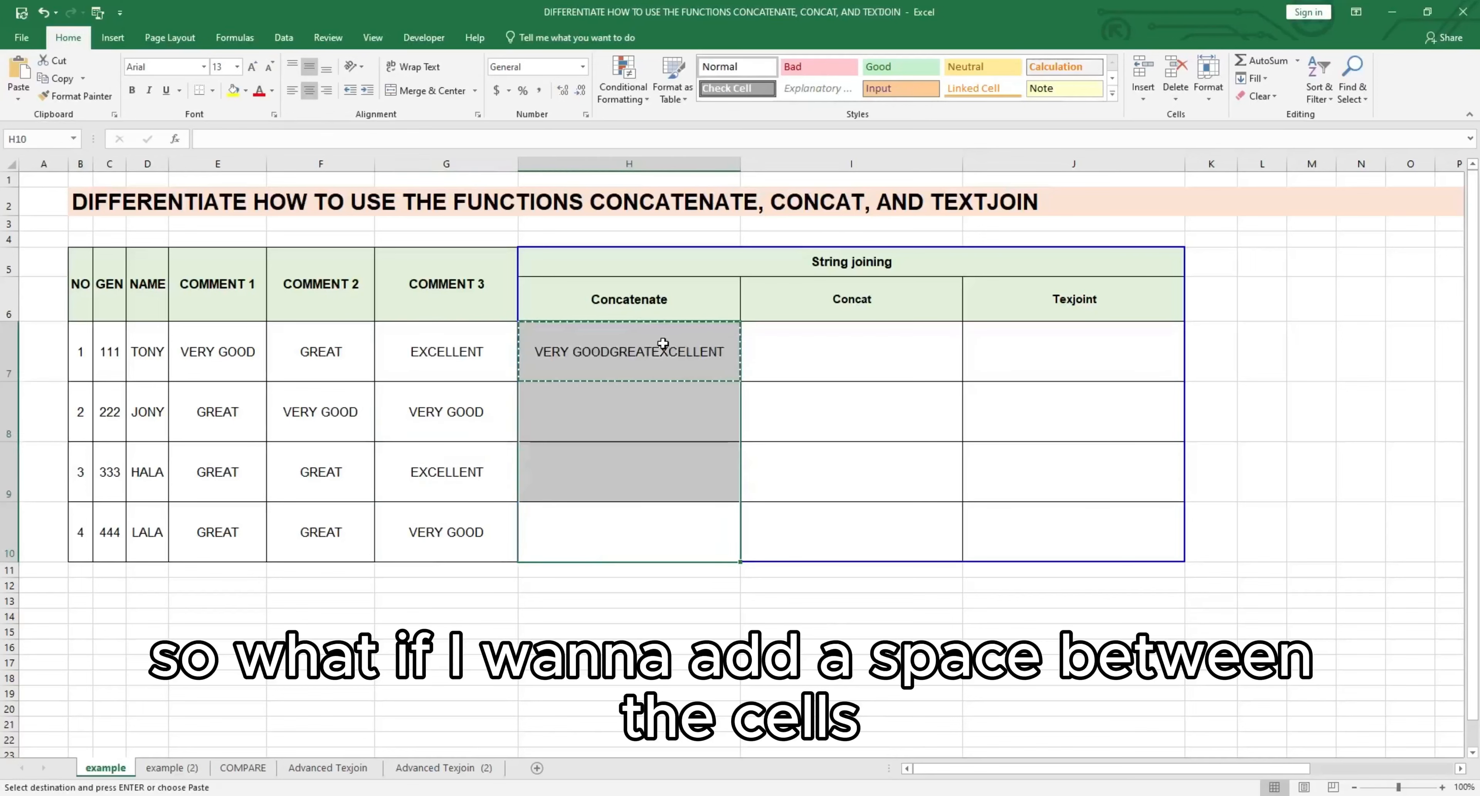
pyautogui.press('Return')
pyautogui.click(712, 451)
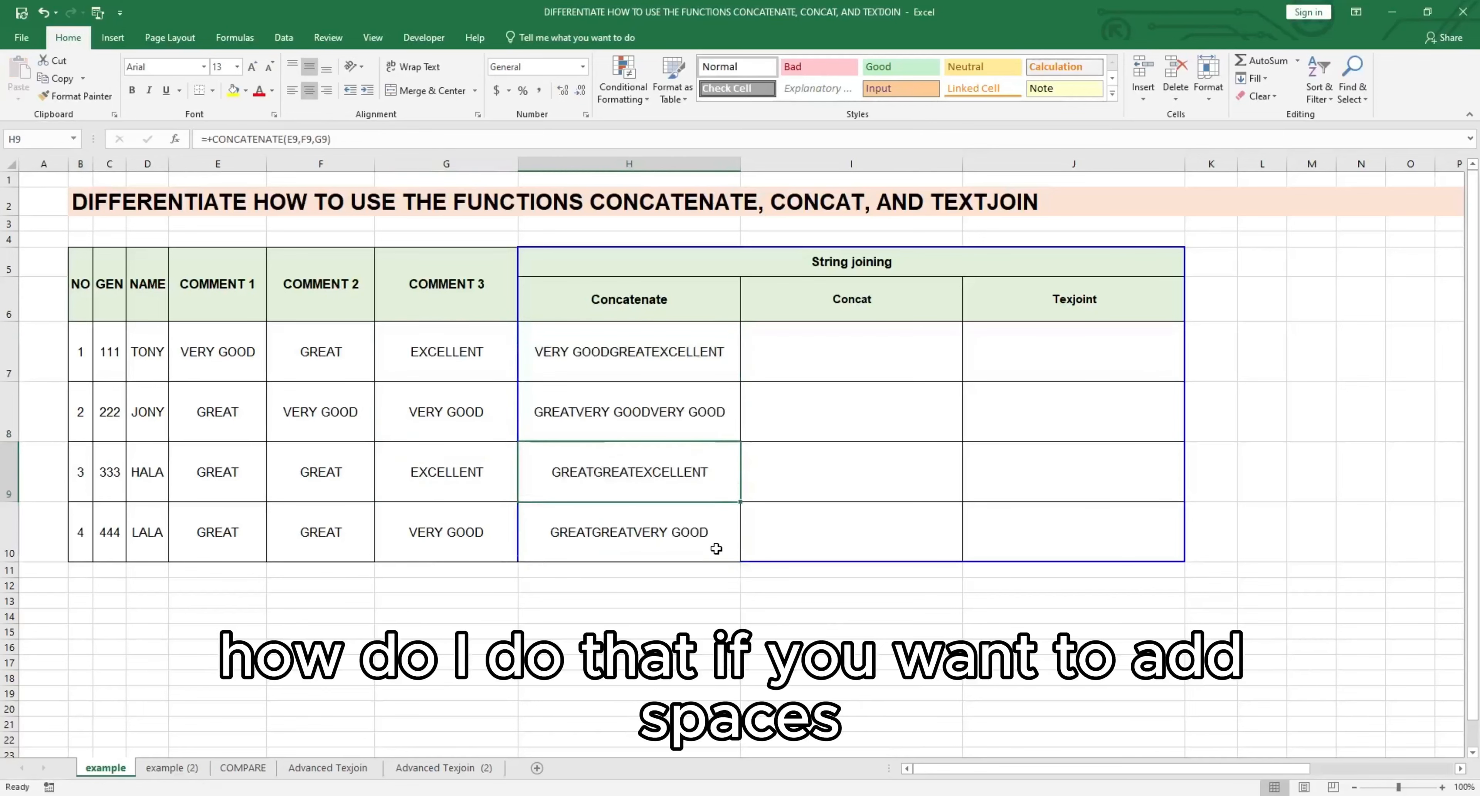
pyautogui.click(722, 566)
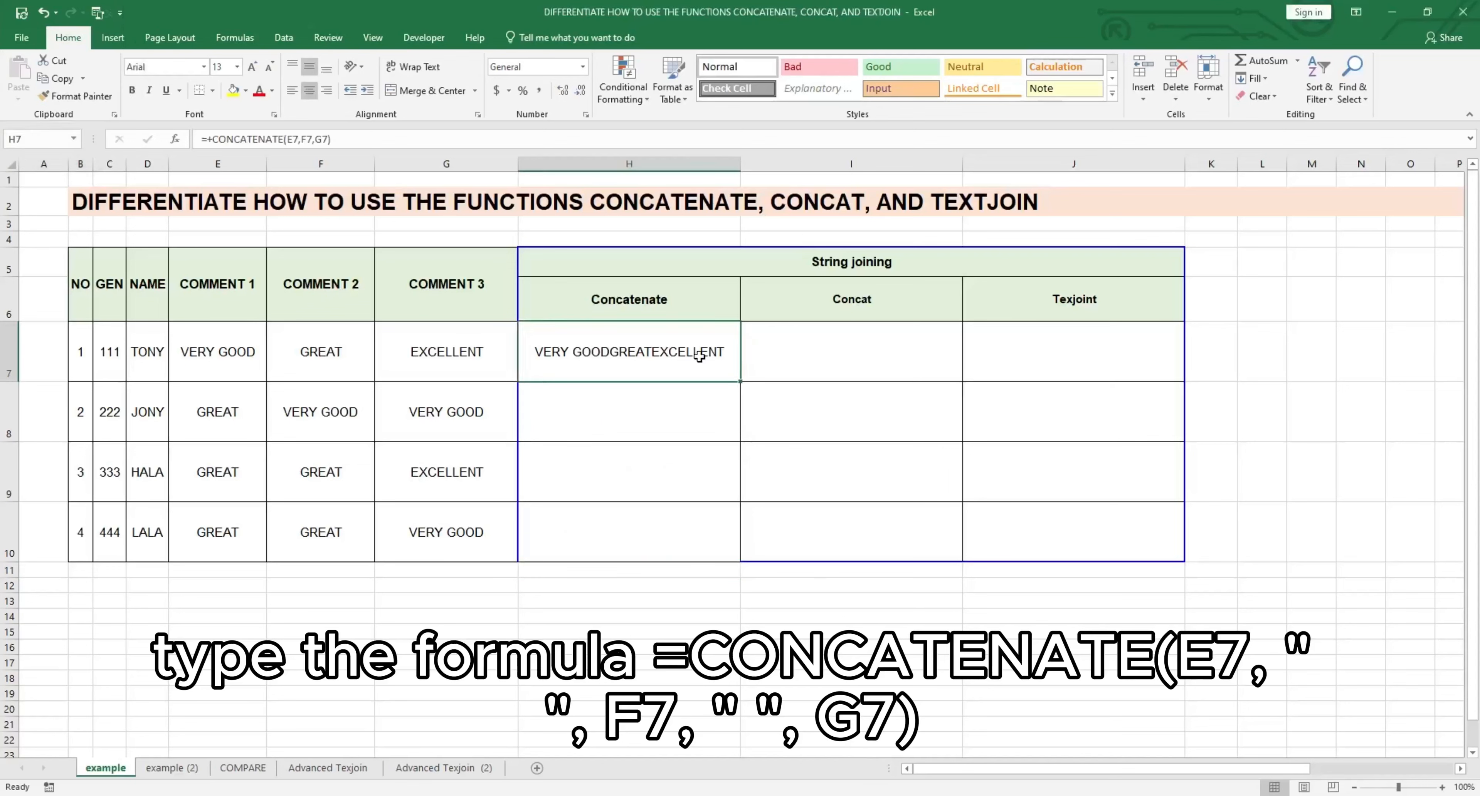
# Step: Edit the H7 formula to put a space between the comments: =+CONCATENATE(E7," ",F7," ",G7)
pyautogui.doubleClick(699, 356)
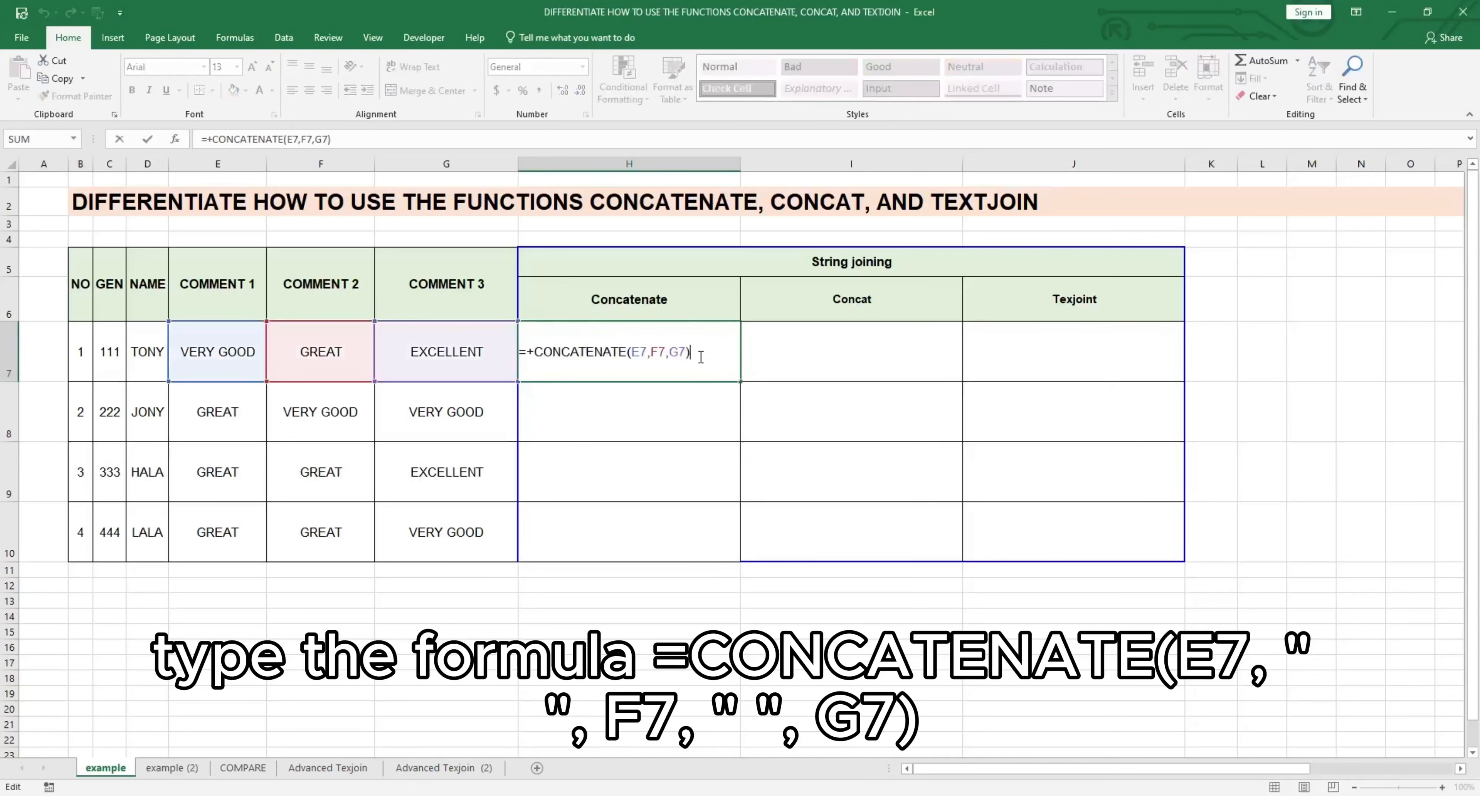
pyautogui.click(652, 355)
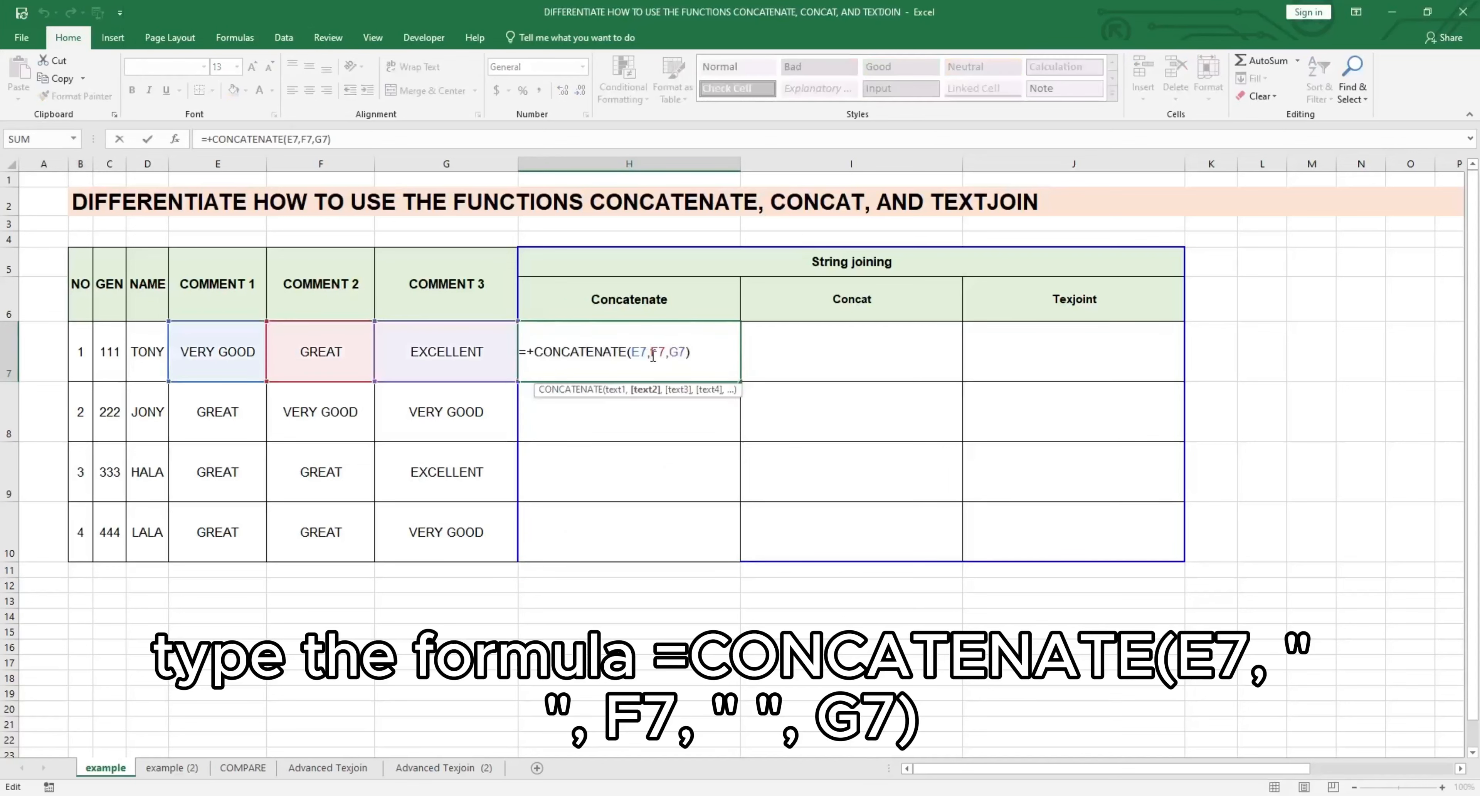
pyautogui.write('" ')
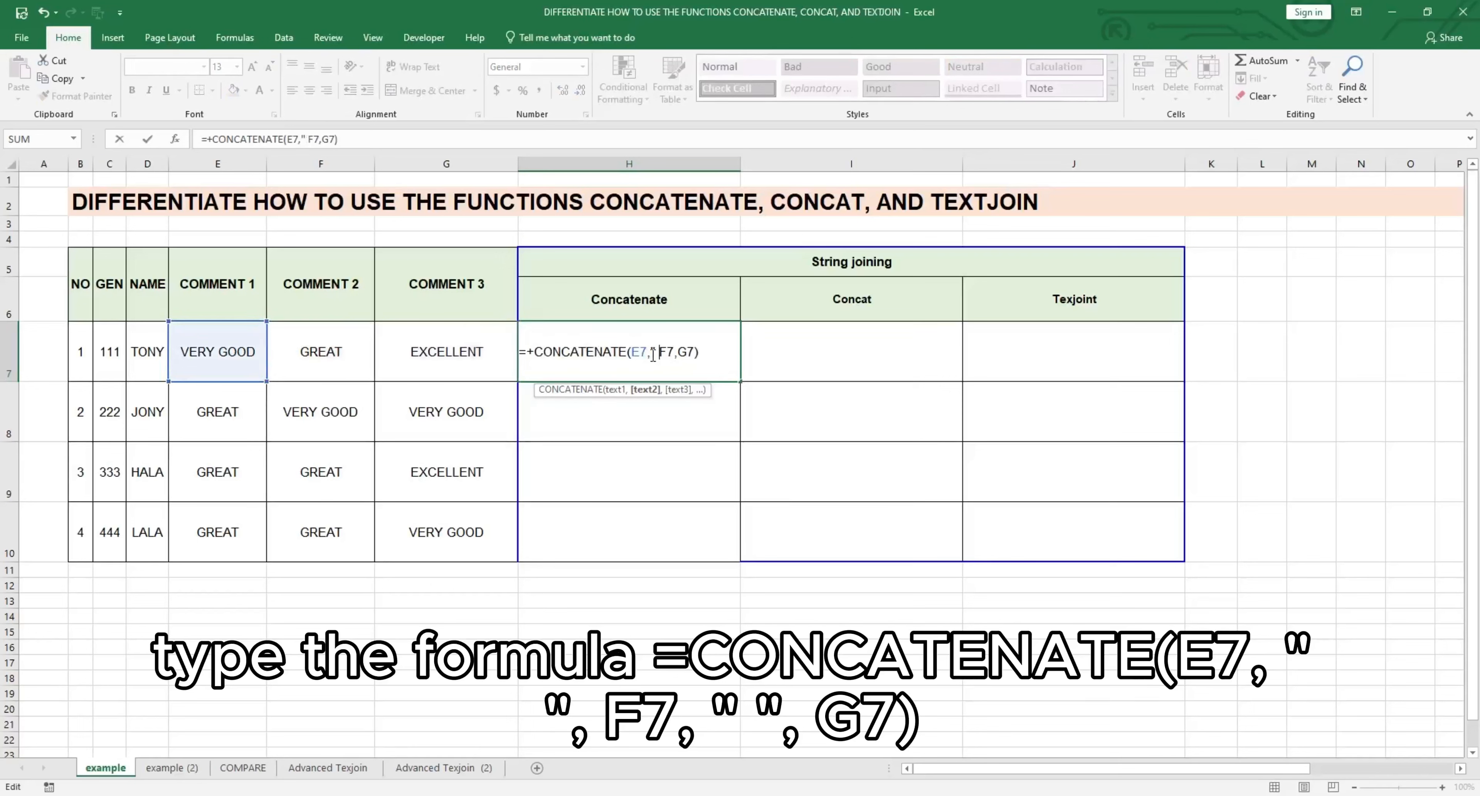
pyautogui.write('",')
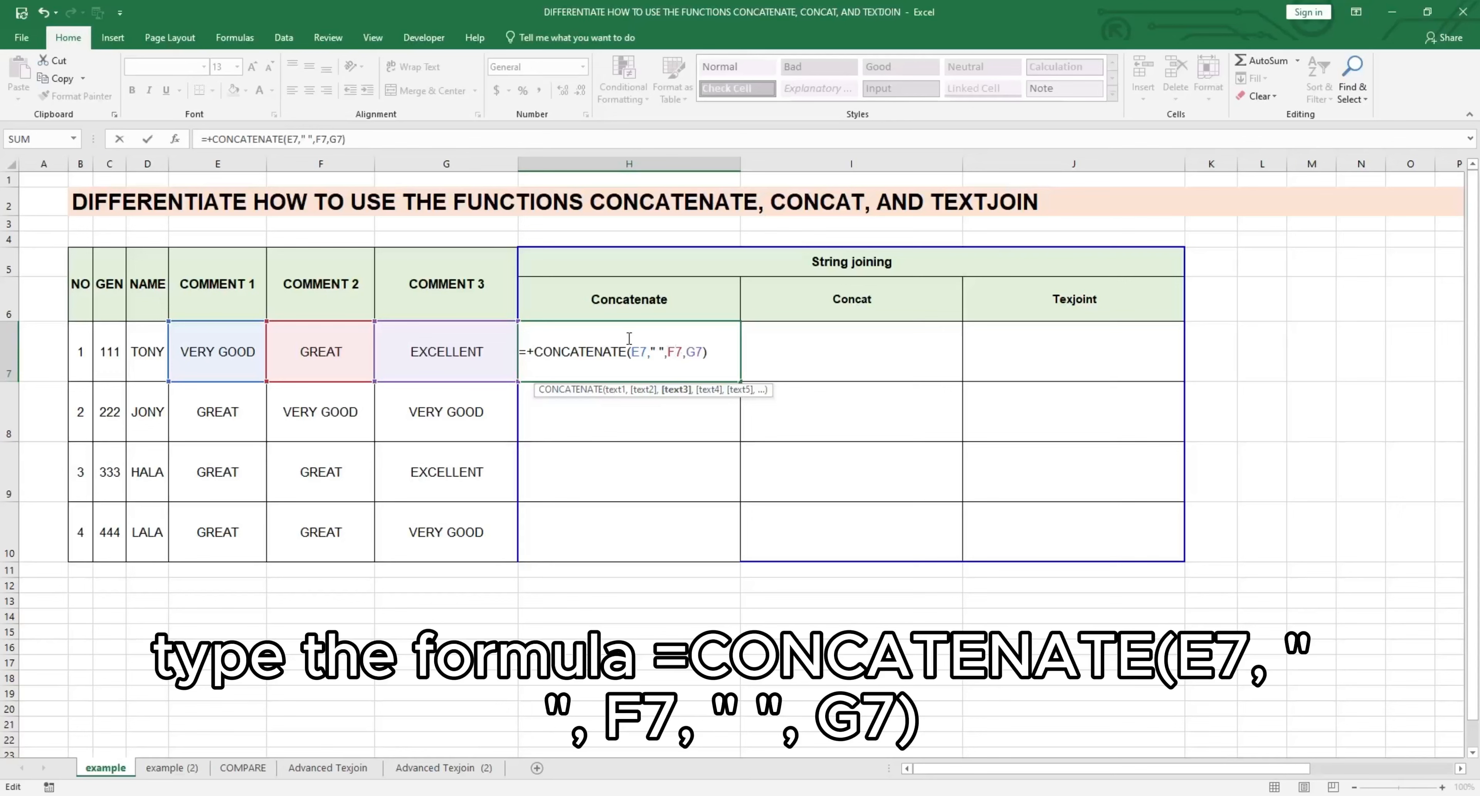
pyautogui.click(648, 341)
pyautogui.click(688, 352)
pyautogui.write('" ",')
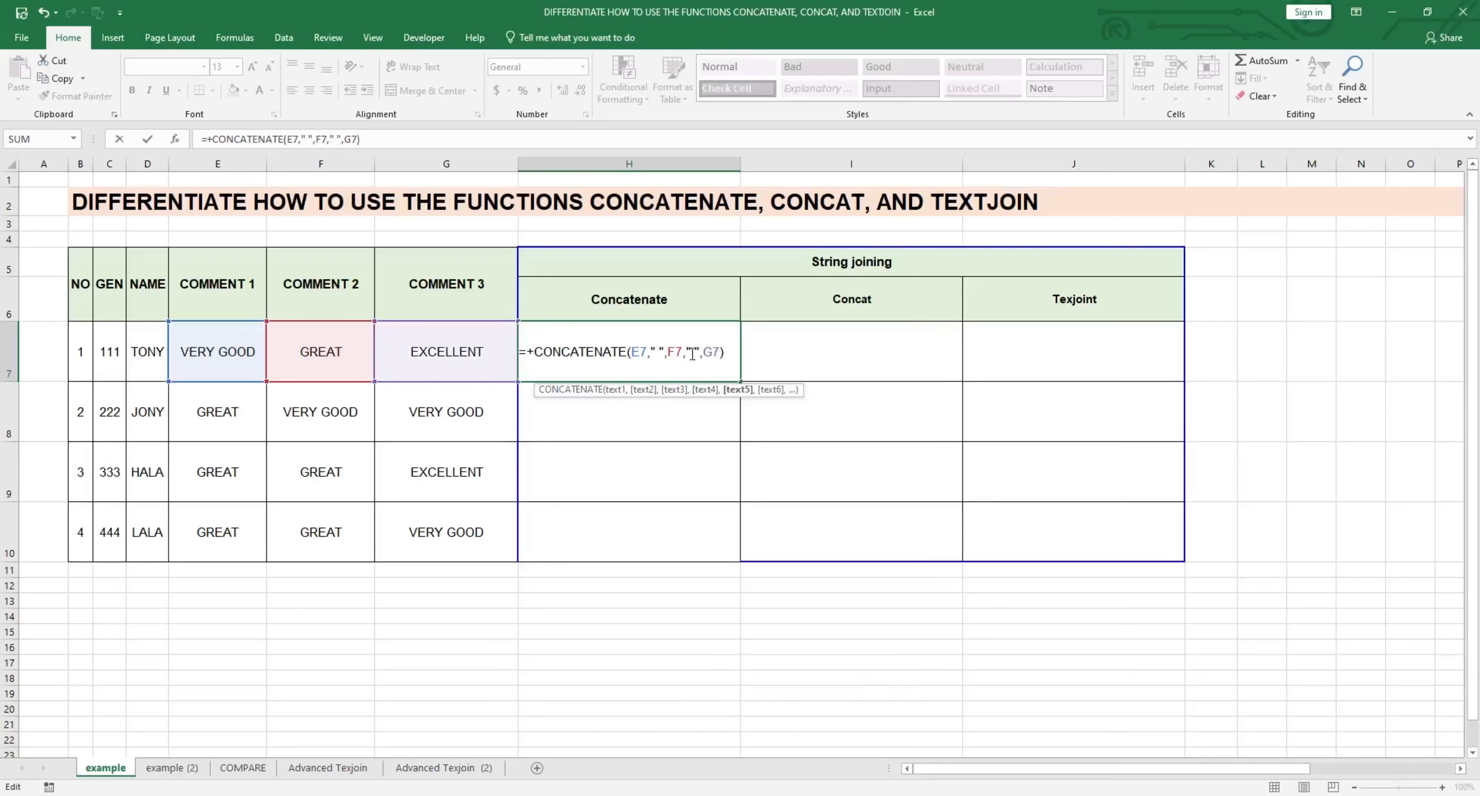
pyautogui.press('Return')
# Step: Copy the space-separated CONCATENATE formula from H7 down through H10
pyautogui.press('Up')
pyautogui.hotkey('ctrl', 'c')
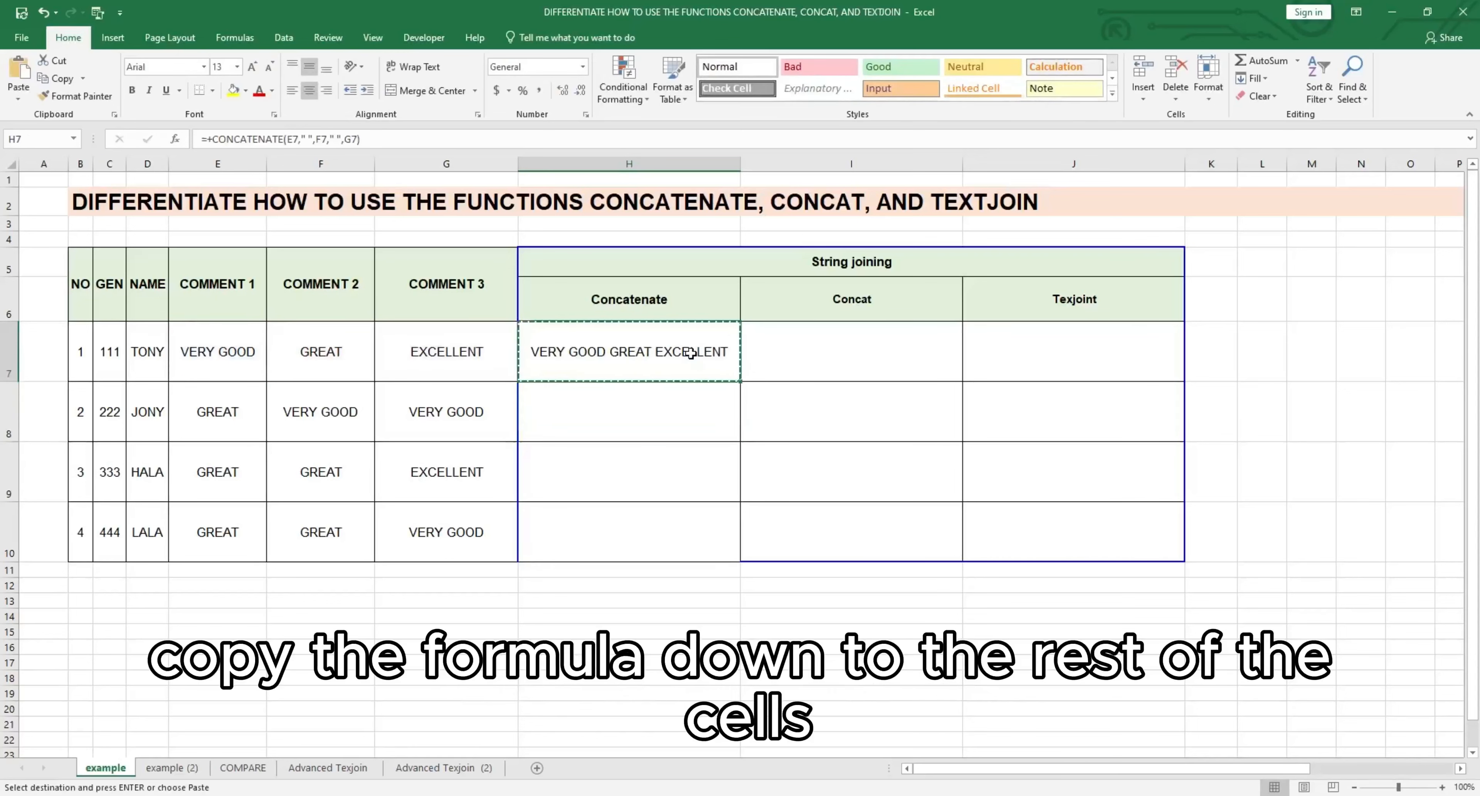
pyautogui.press('Left')
pyautogui.press('Down')
pyautogui.press('Down')
pyautogui.press('Down')
pyautogui.press('Right')
pyautogui.hotkey('shift', 'Up')
pyautogui.hotkey('shift', 'Up')
pyautogui.hotkey('shift', 'Up')
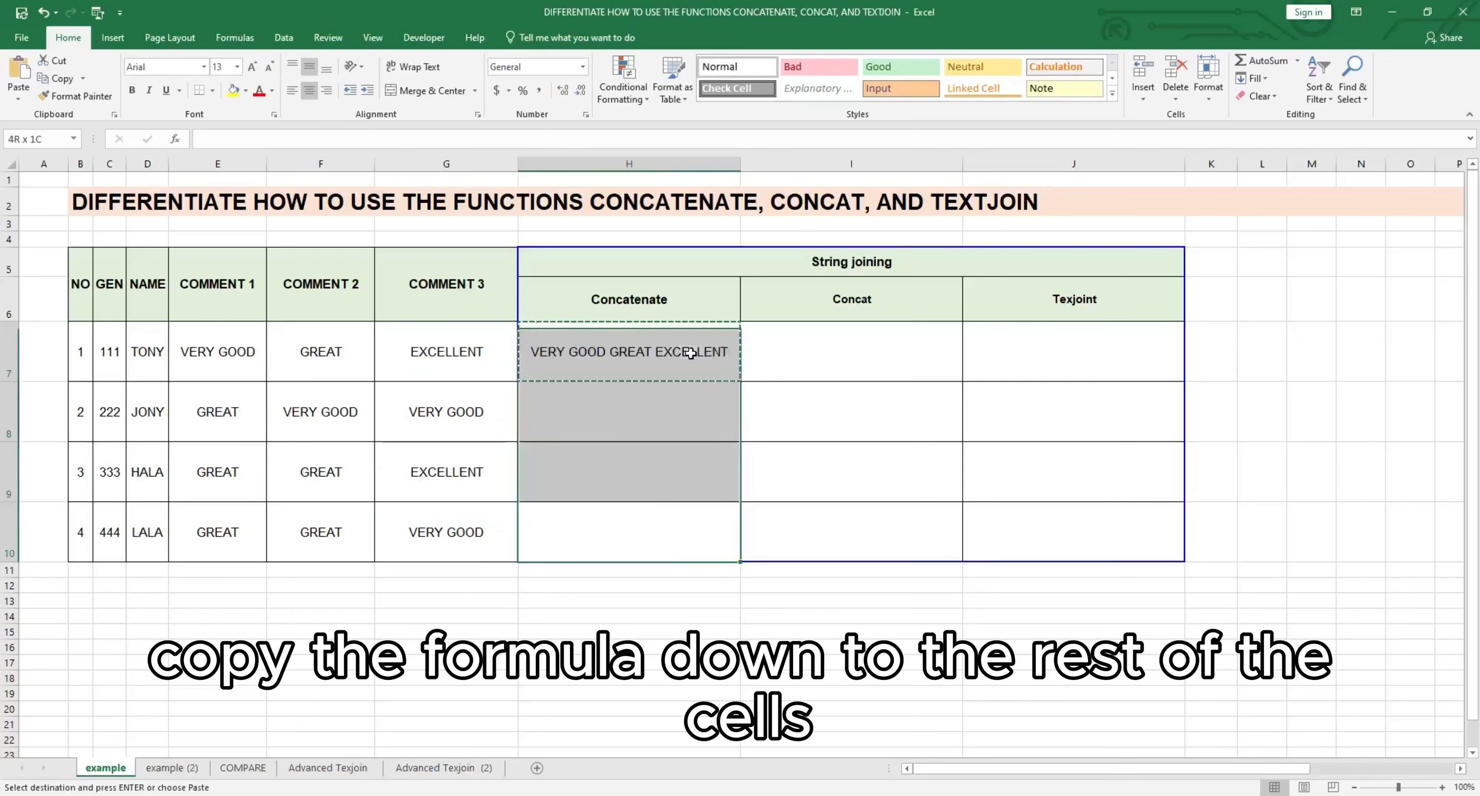
pyautogui.press('Return')
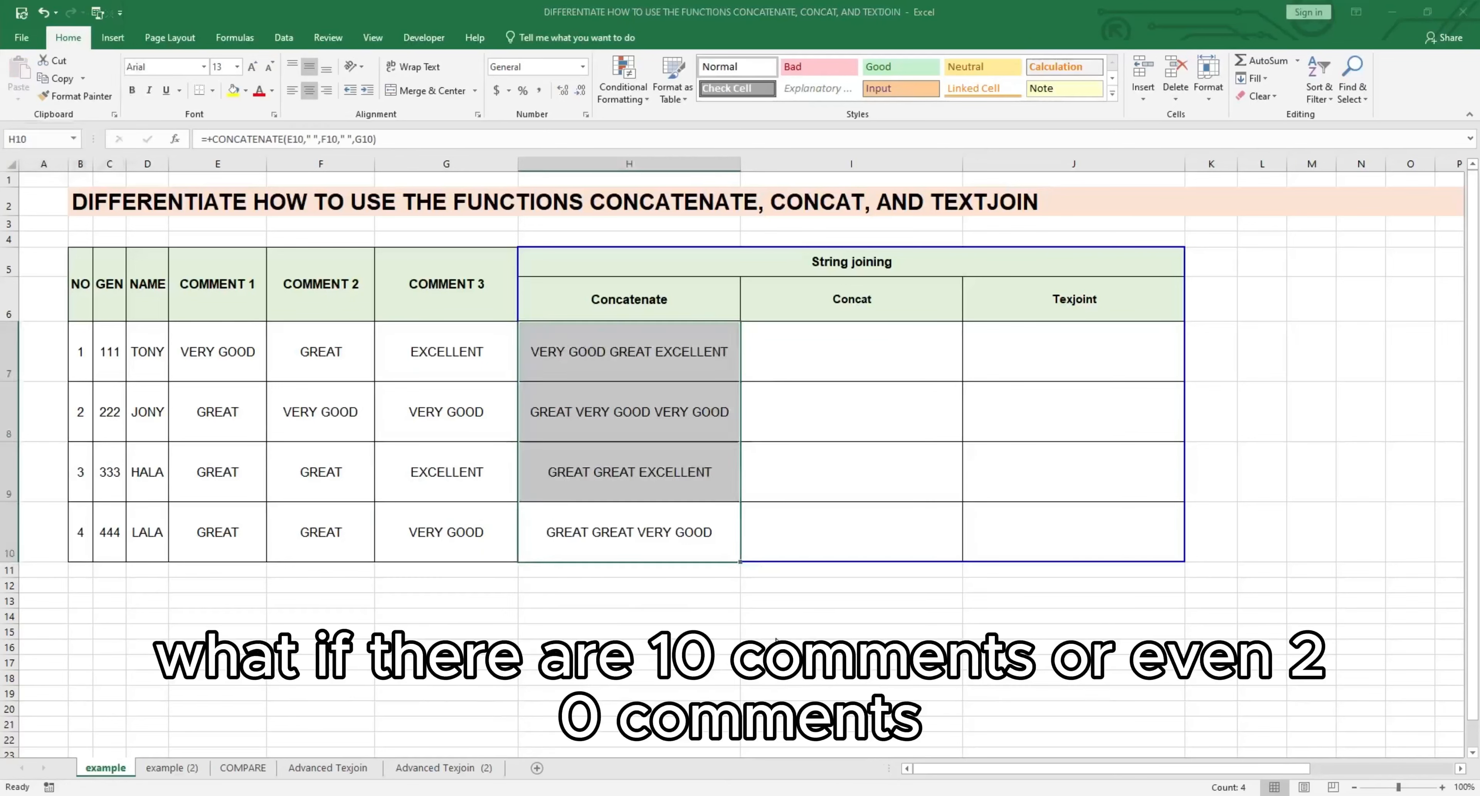
pyautogui.click(759, 632)
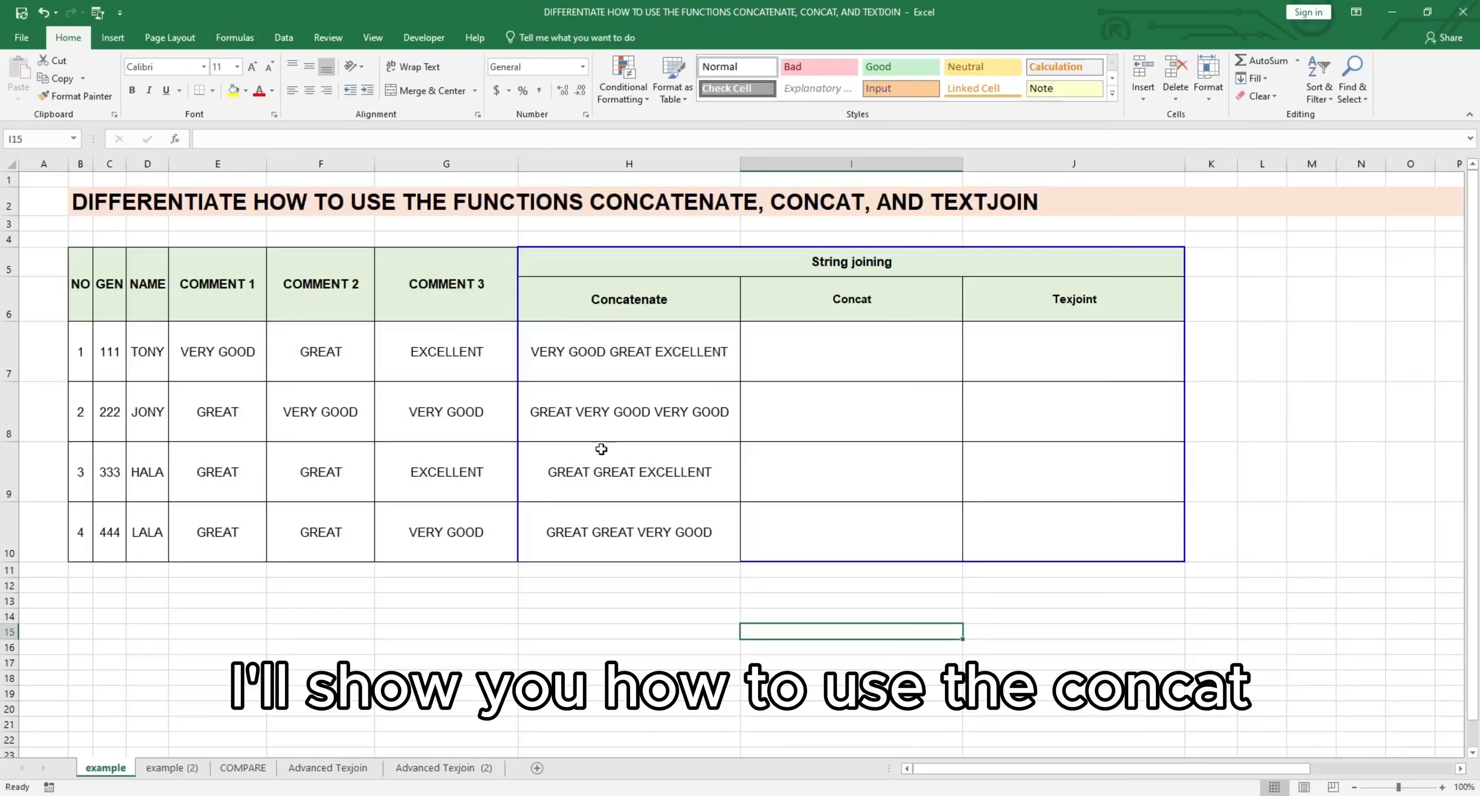
pyautogui.click(594, 594)
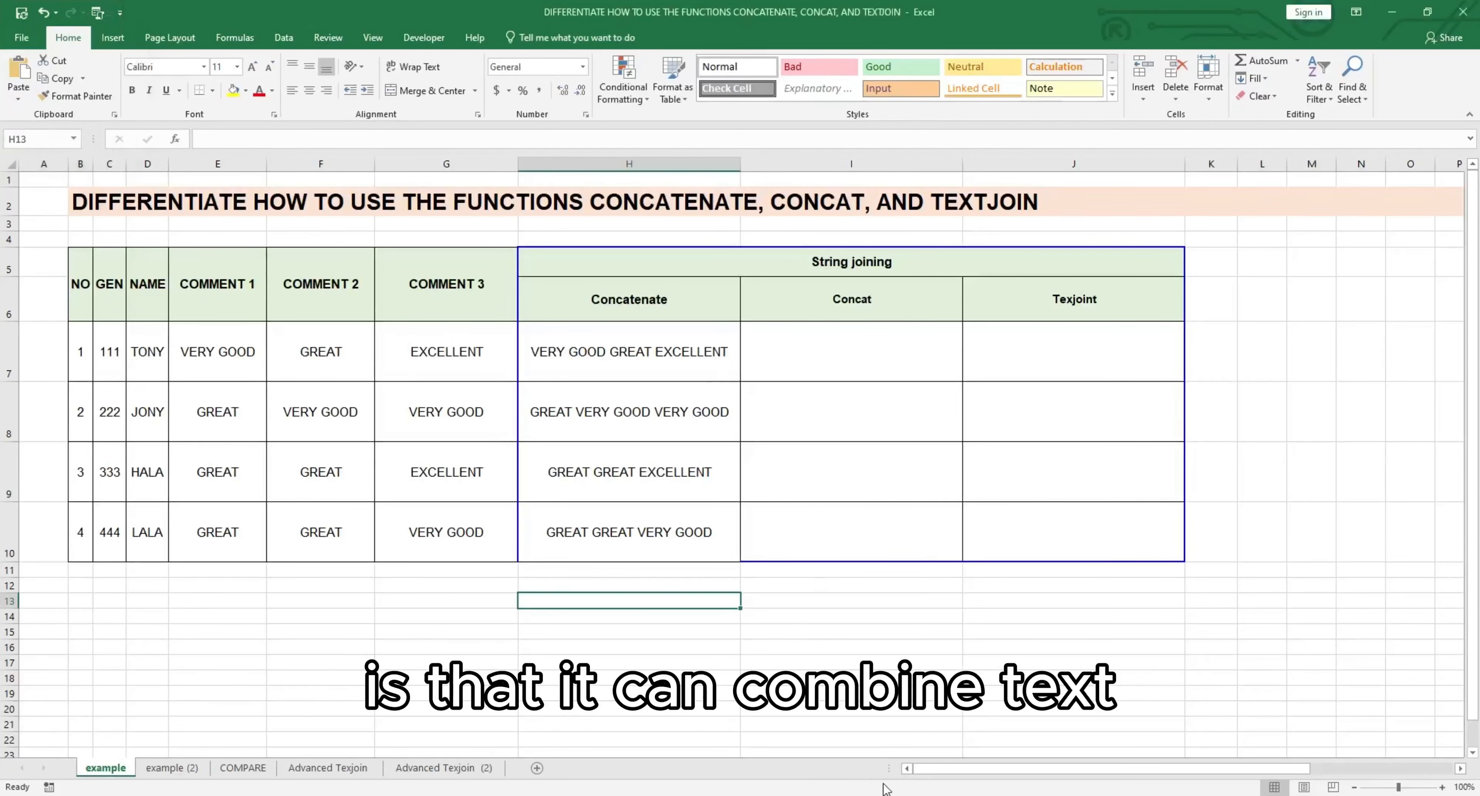
# Step: Enter +CONCAT(E7:G7&" ") in I7 as an array formula
pyautogui.click(830, 359)
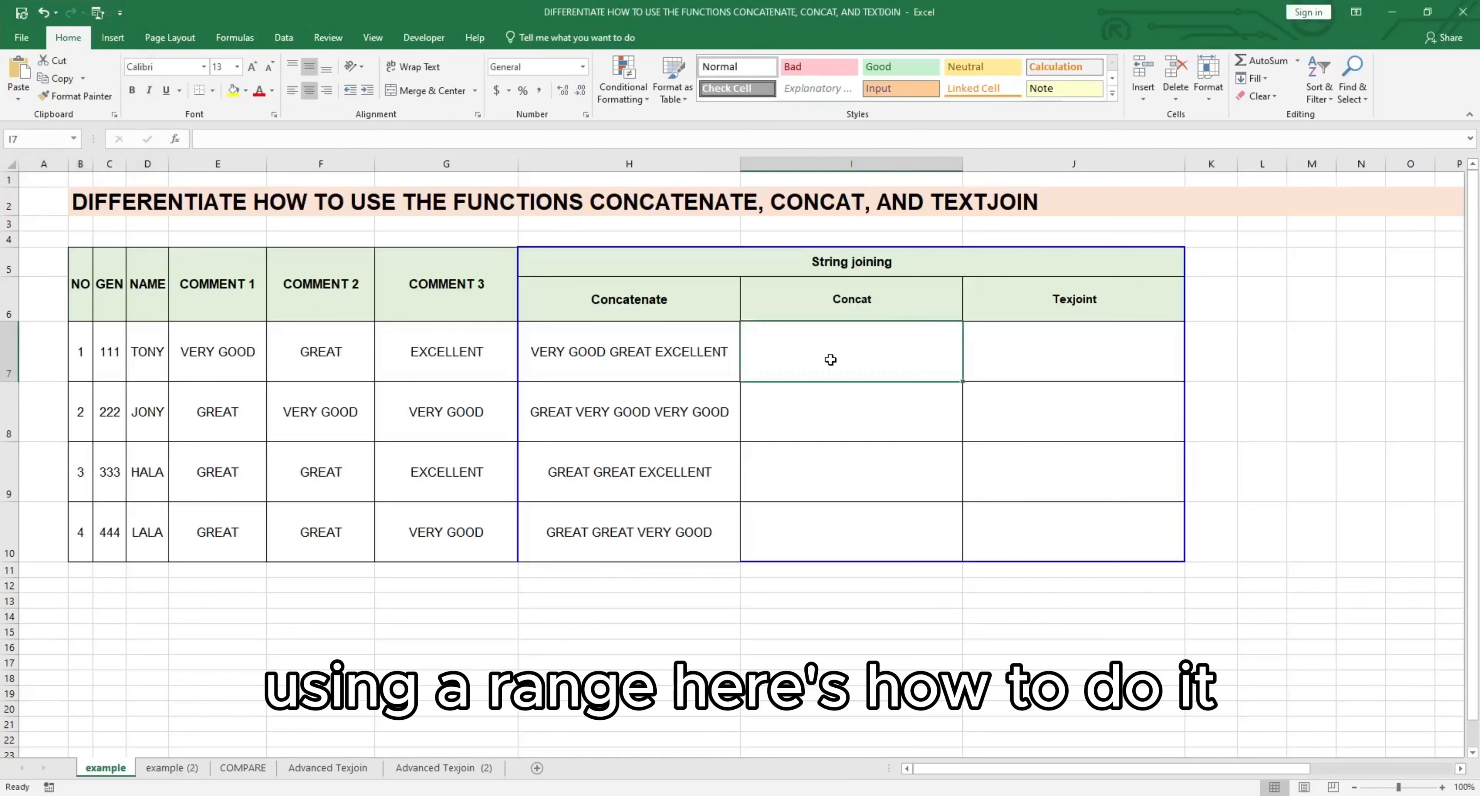
pyautogui.write('+con')
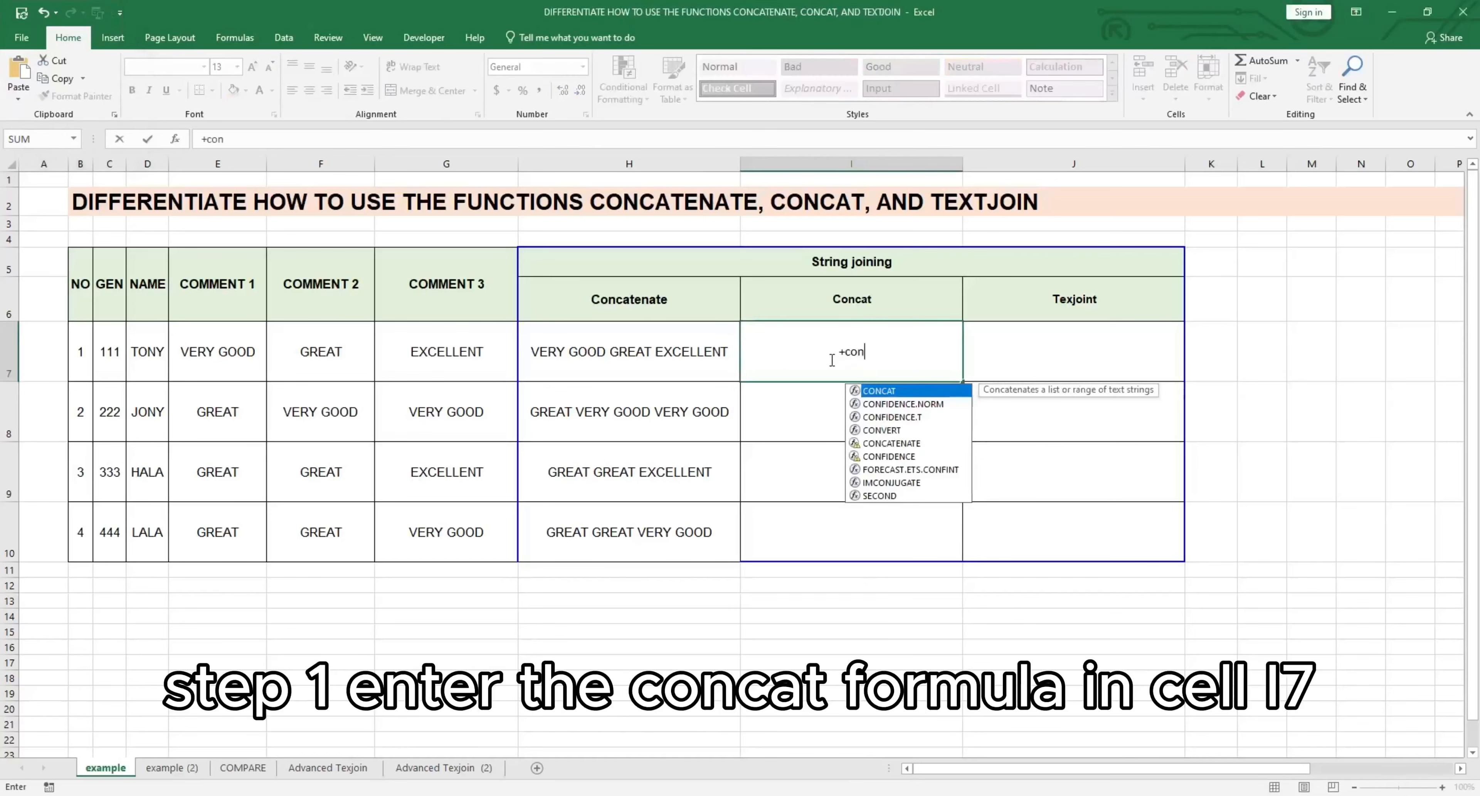
pyautogui.press('Tab')
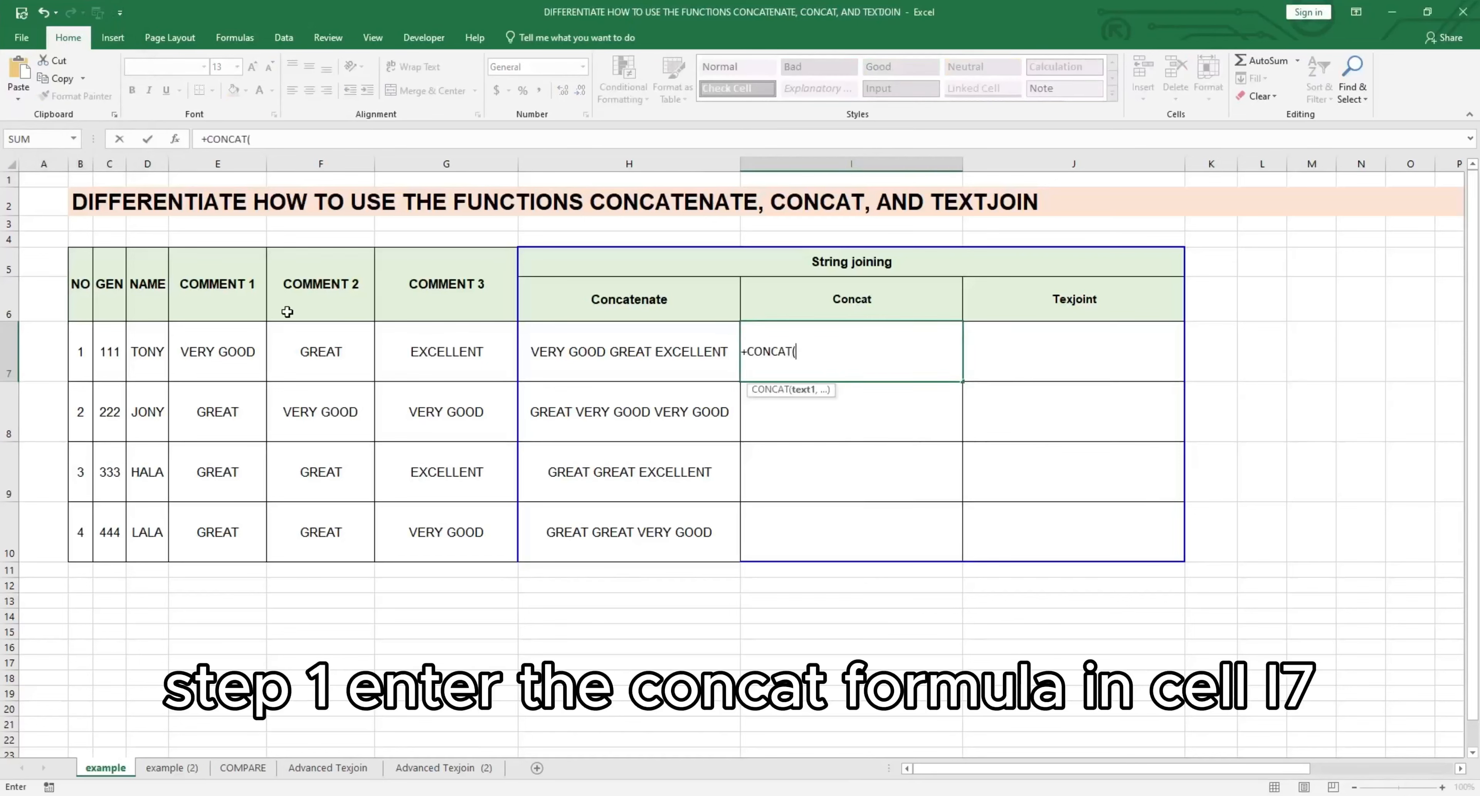
pyautogui.click(208, 352)
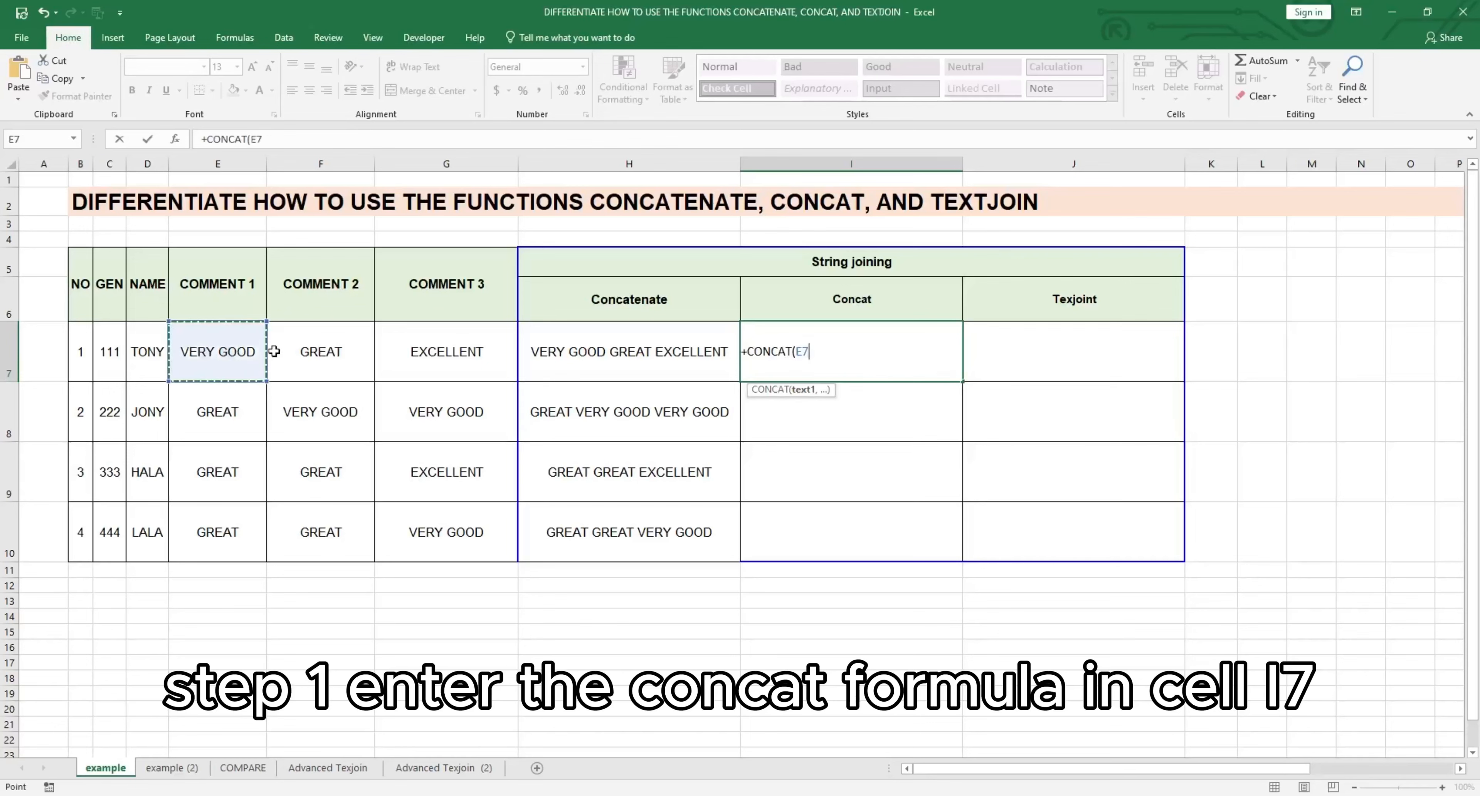
pyautogui.moveTo(274, 351); pyautogui.dragTo(432, 351)
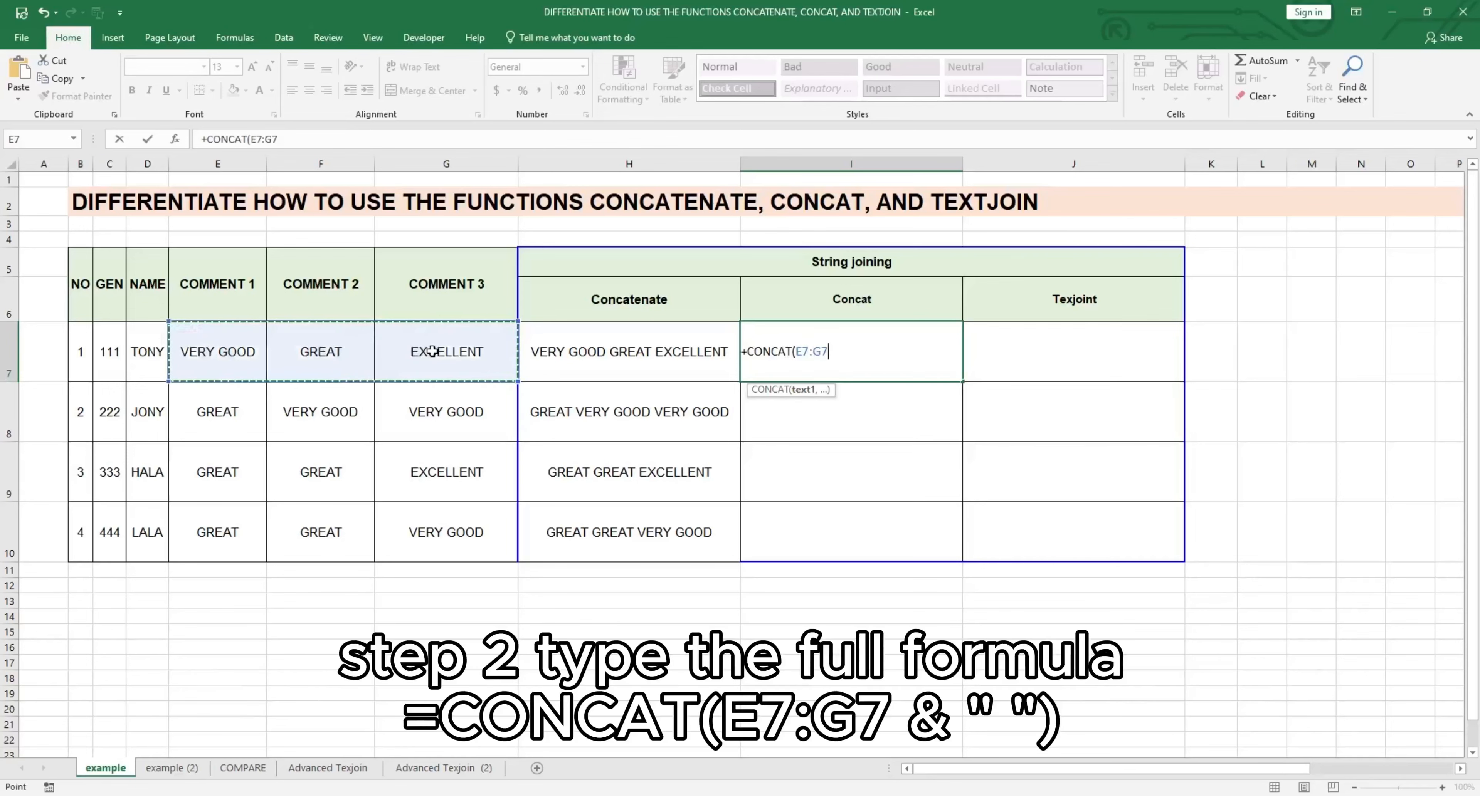
pyautogui.write('&')
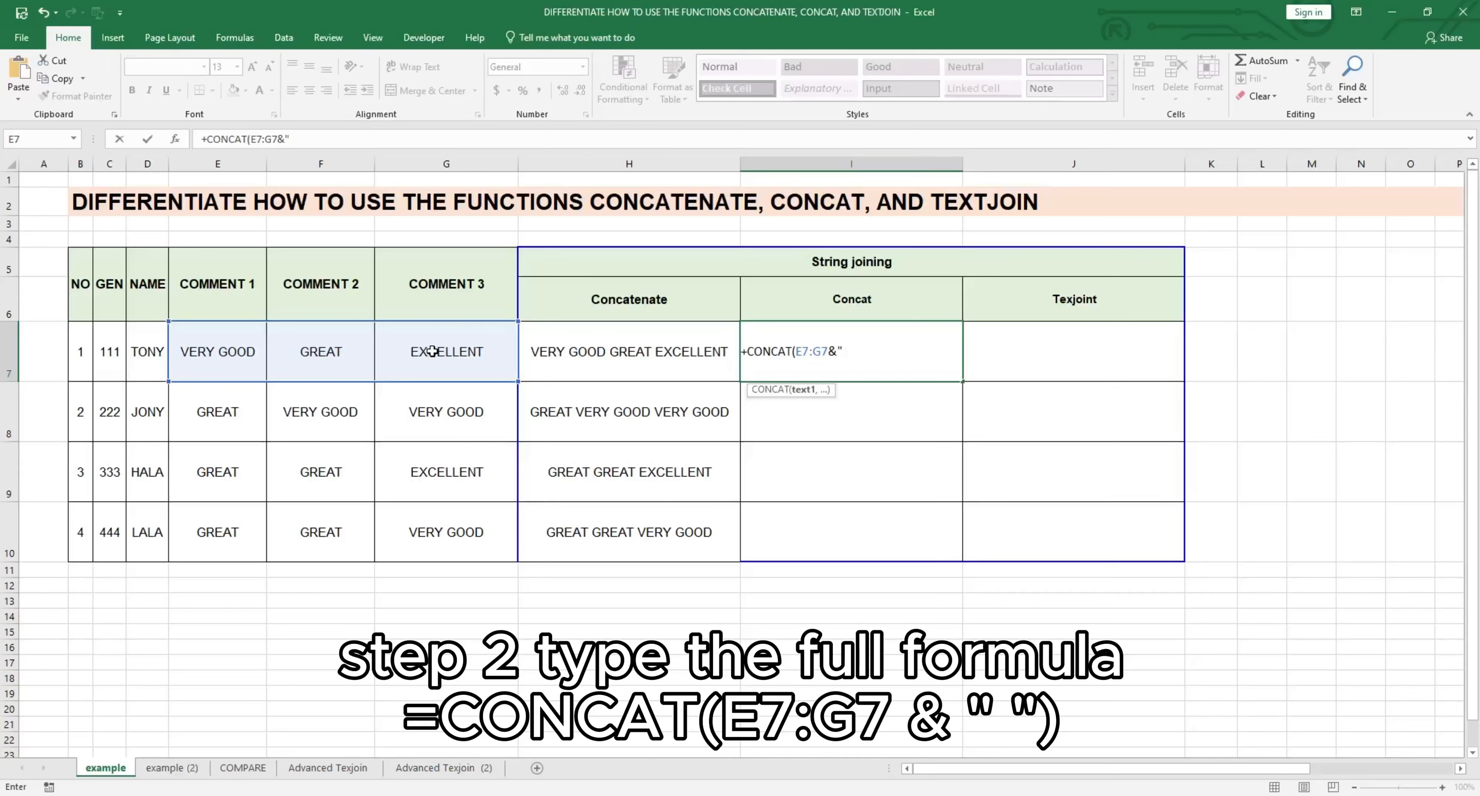
pyautogui.write('" ")')
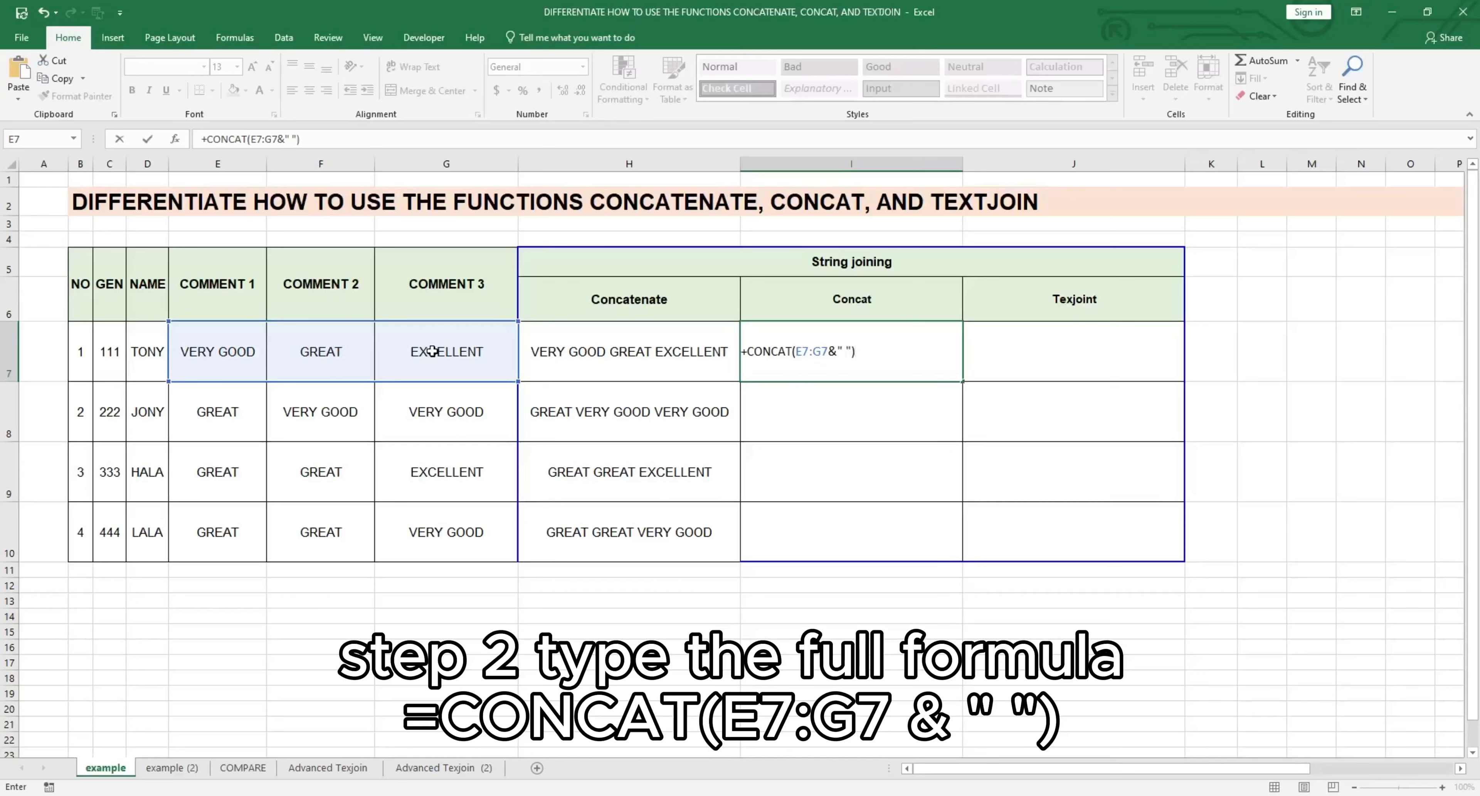
pyautogui.hotkey('ctrl', 'shift', 'Return')
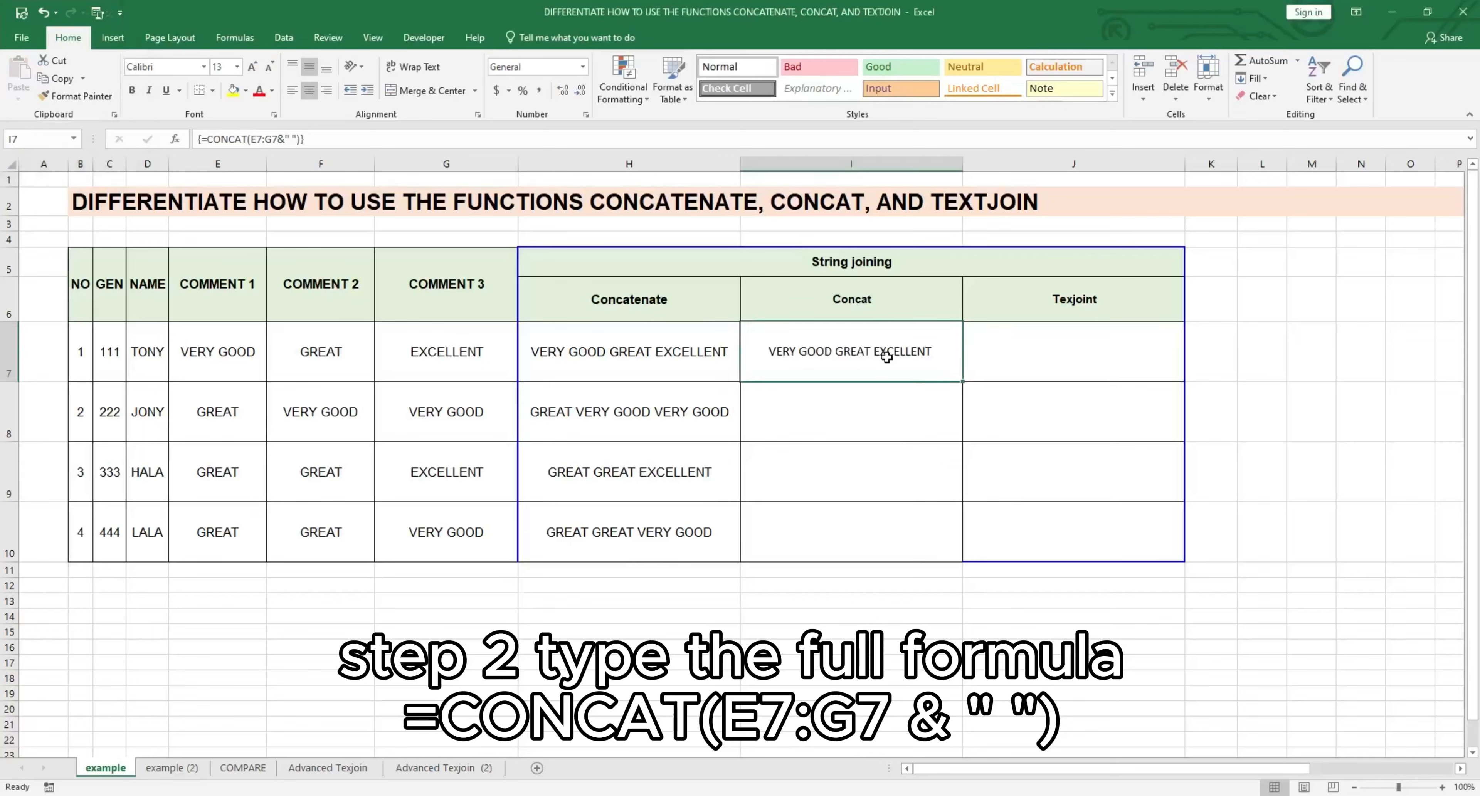
pyautogui.hotkey('ctrl', 'c')
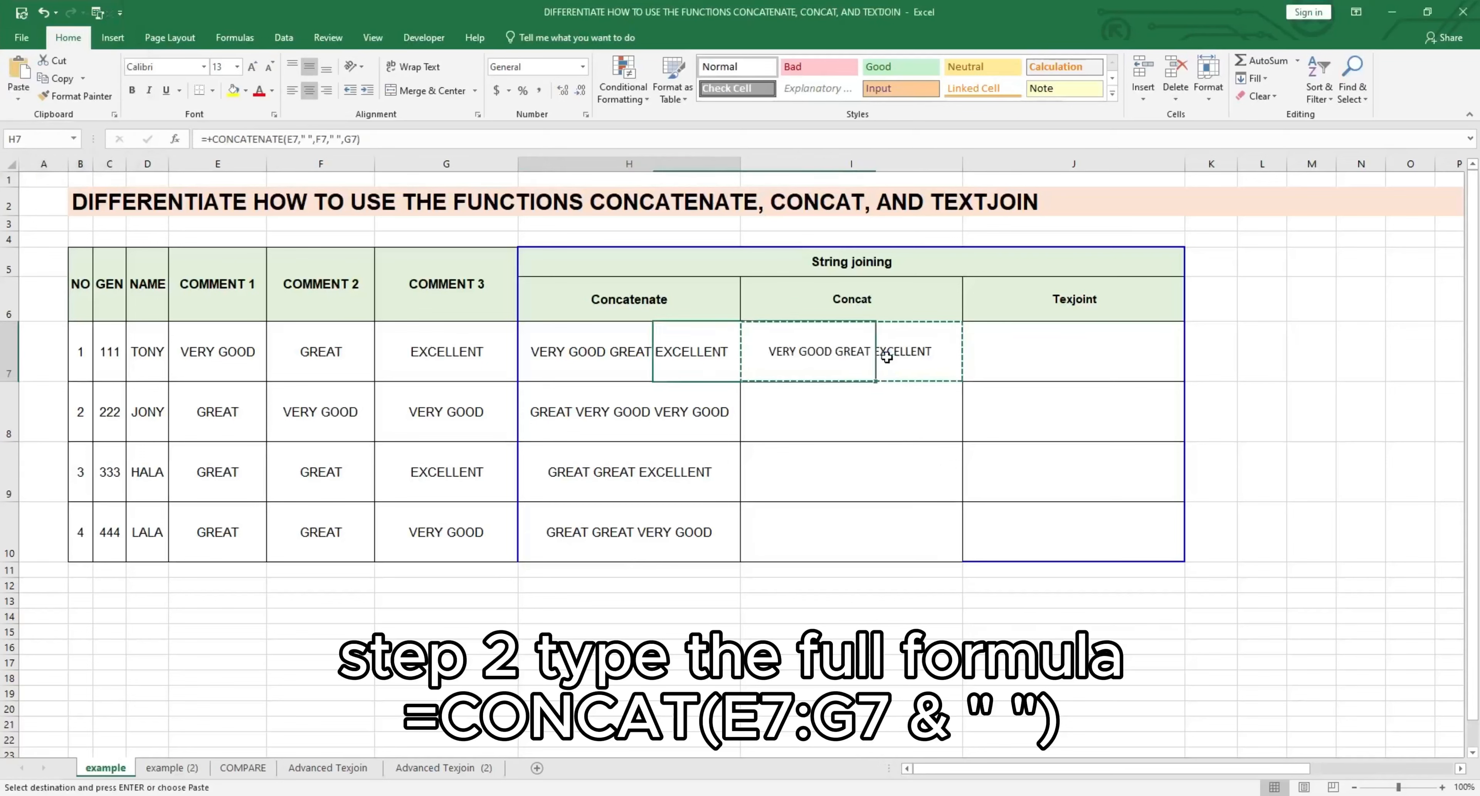
pyautogui.press('Down')
pyautogui.press('Down')
pyautogui.press('Down')
pyautogui.hotkey('shift', 'Up')
pyautogui.hotkey('shift', 'Up')
pyautogui.hotkey('shift', 'Up')
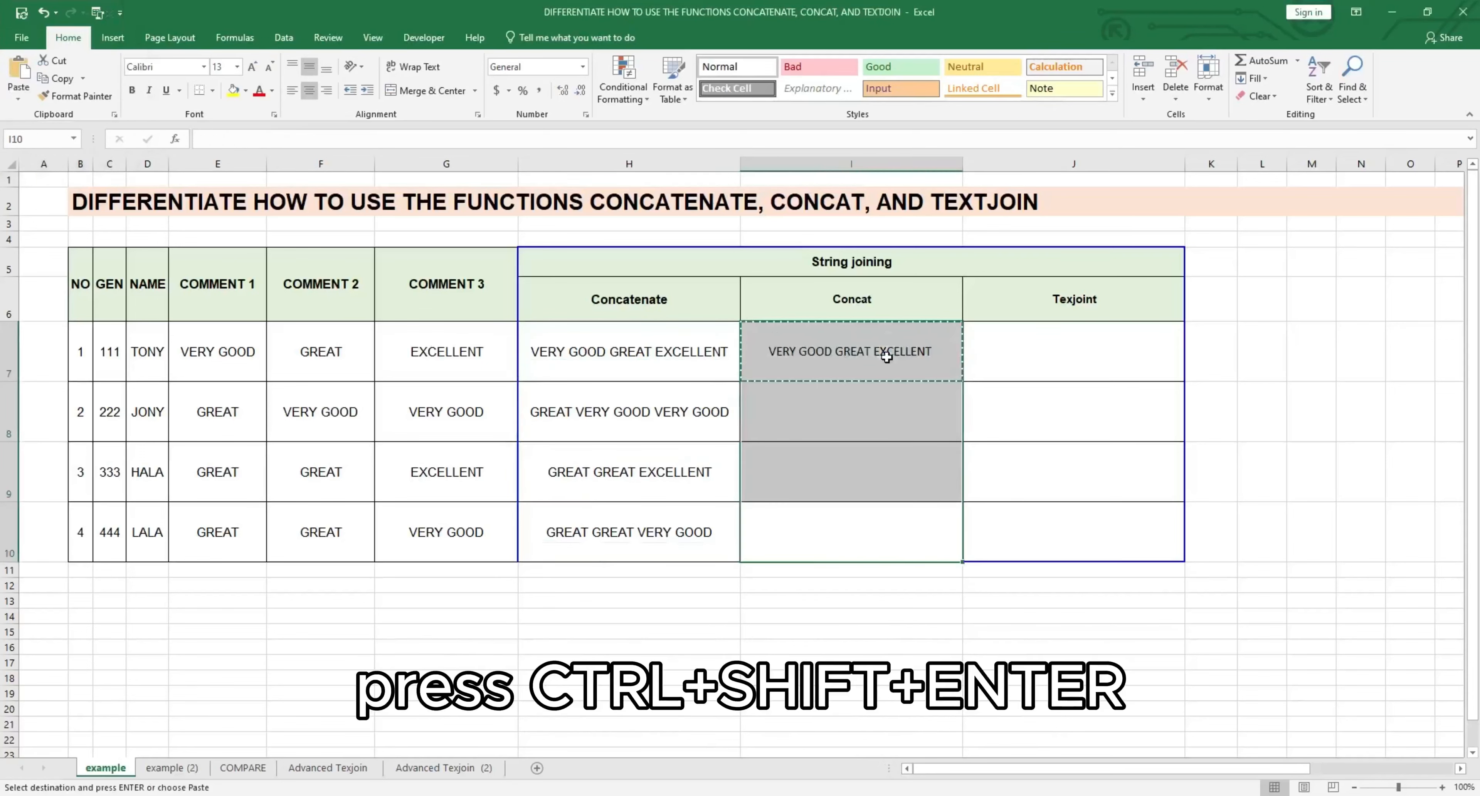
pyautogui.hotkey('ctrl', 'shift', 'Return')
pyautogui.press('Escape')
pyautogui.press('Escape')
pyautogui.press('Down')
pyautogui.press('Up')
pyautogui.press('Up')
pyautogui.press('Up')
pyautogui.press('Up')
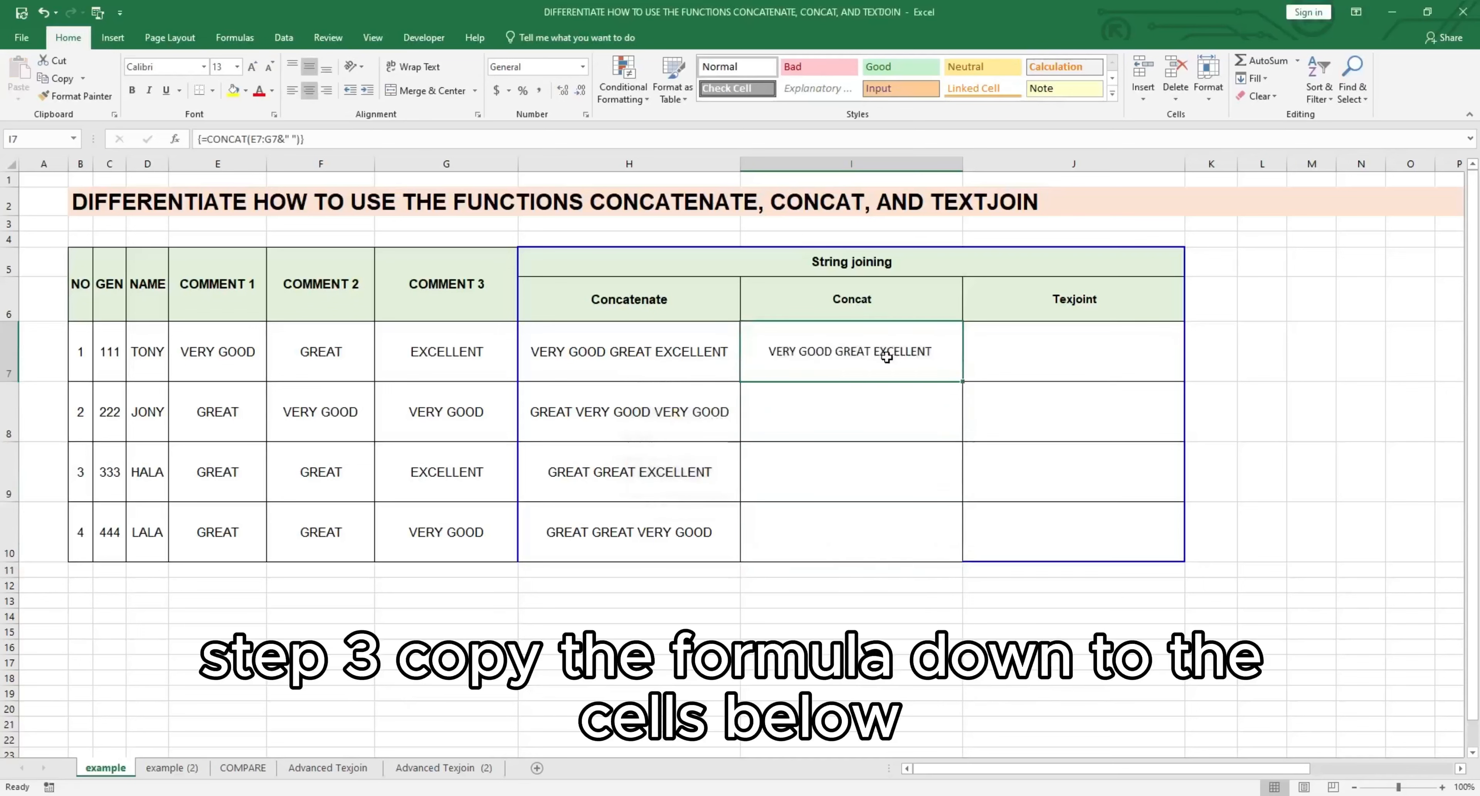
# Step: Copy the CONCAT array formula from I7 into I8:I10
pyautogui.hotkey('ctrl', 'c')
pyautogui.moveTo(864, 405); pyautogui.dragTo(850, 522)
pyautogui.hotkey('ctrl', 'v')
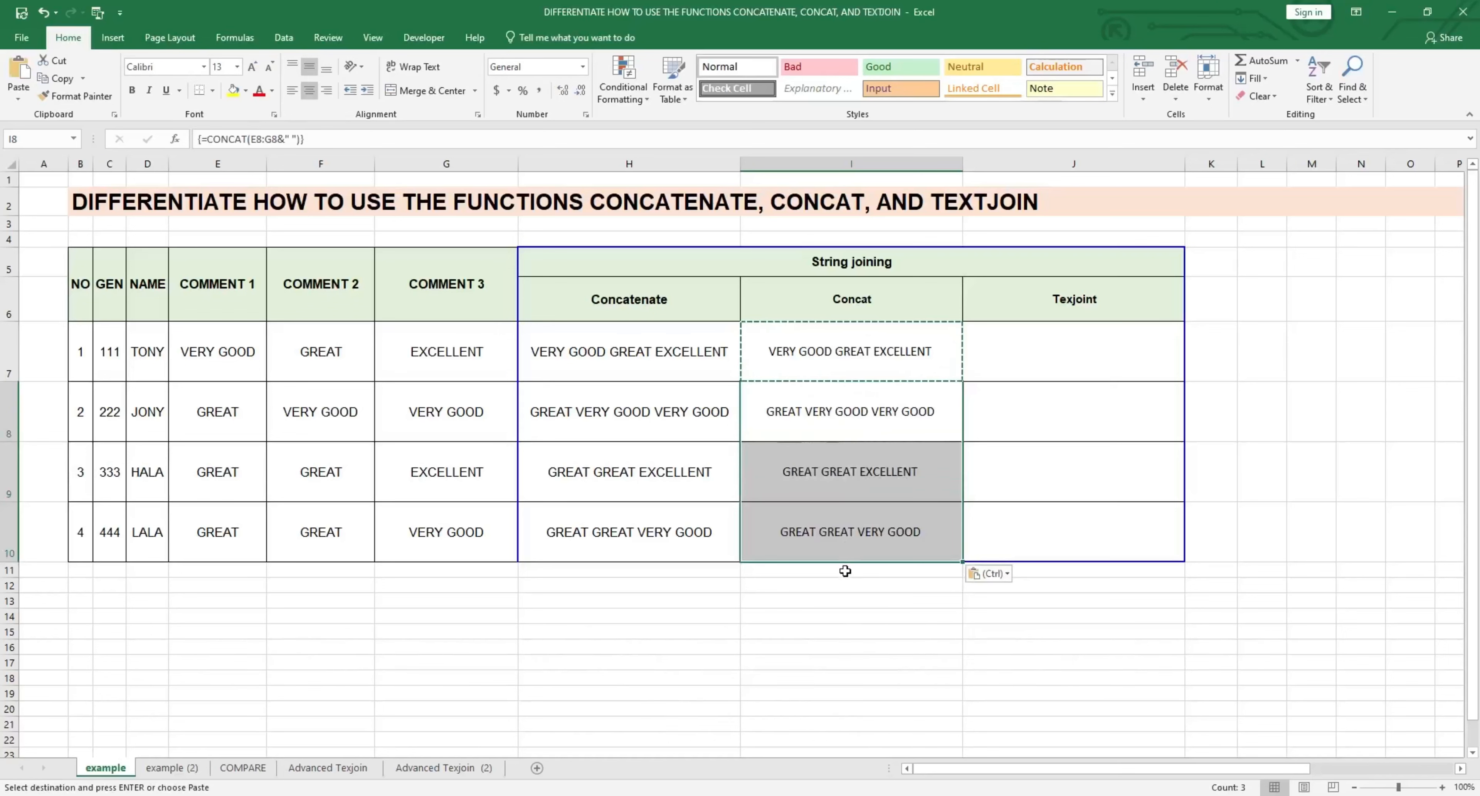
pyautogui.press('Escape')
pyautogui.click(883, 795)
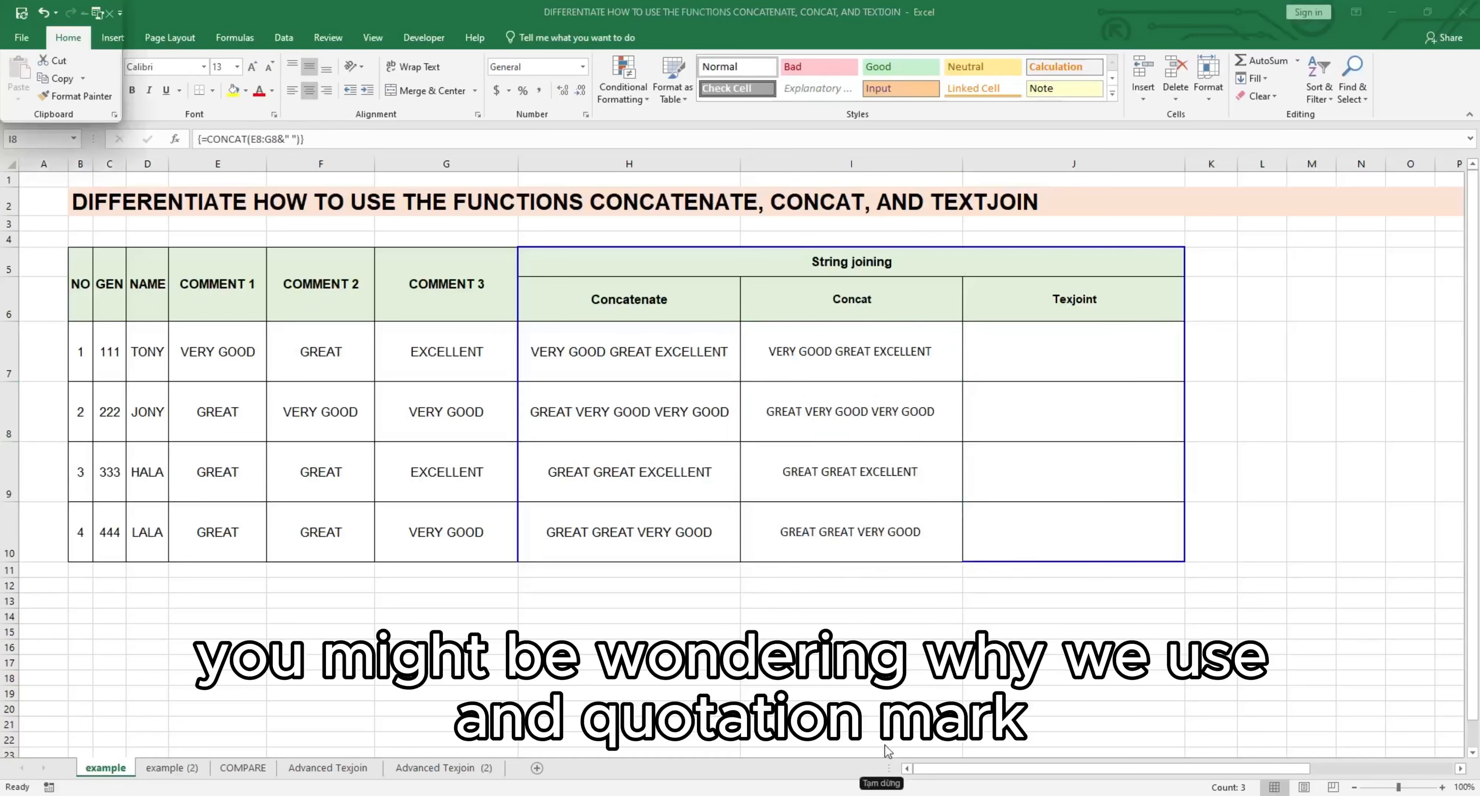
pyautogui.click(884, 633)
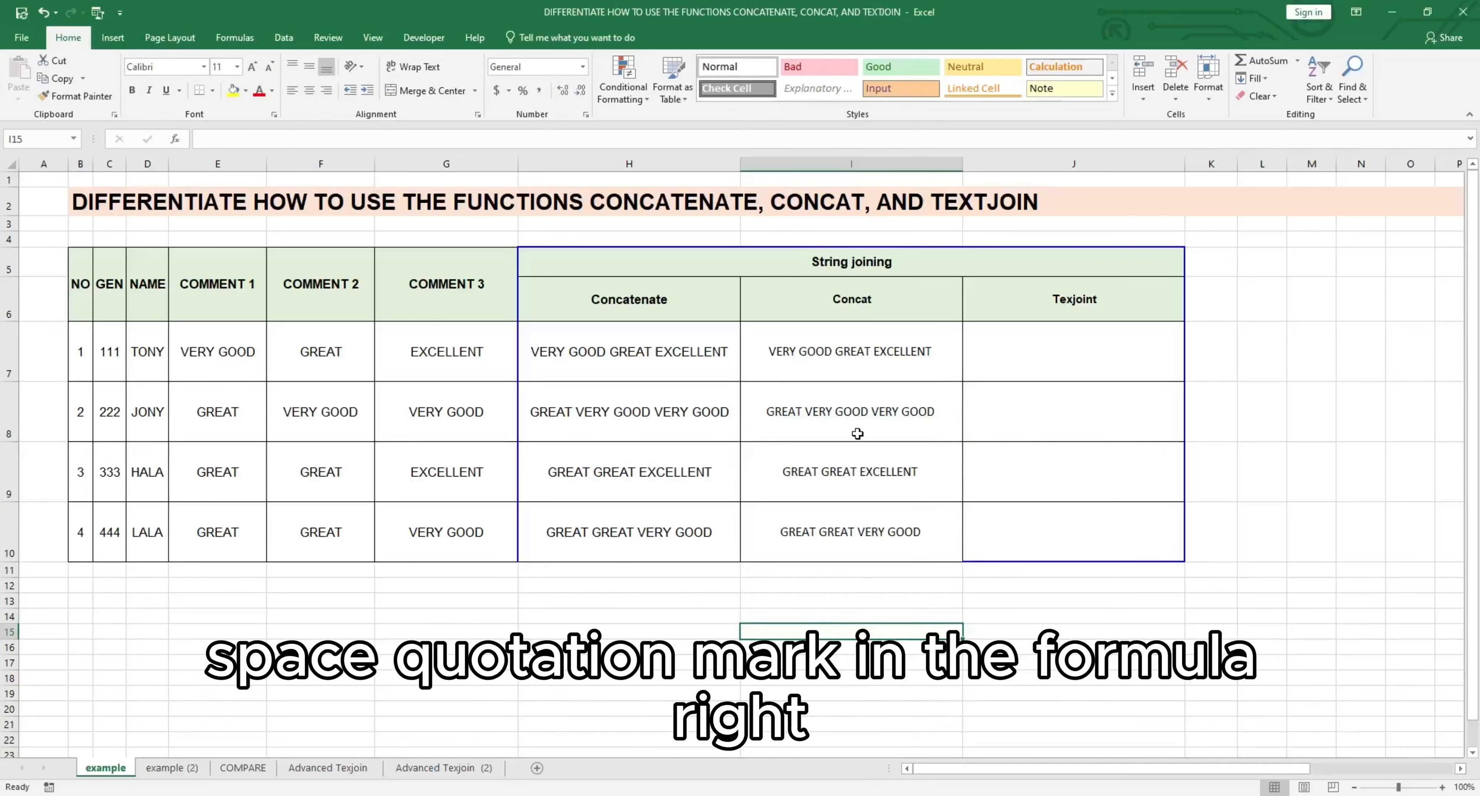
# Step: Paste the joined text from I7 as a value into I13 and open that cell to check for a trailing space
pyautogui.click(880, 364)
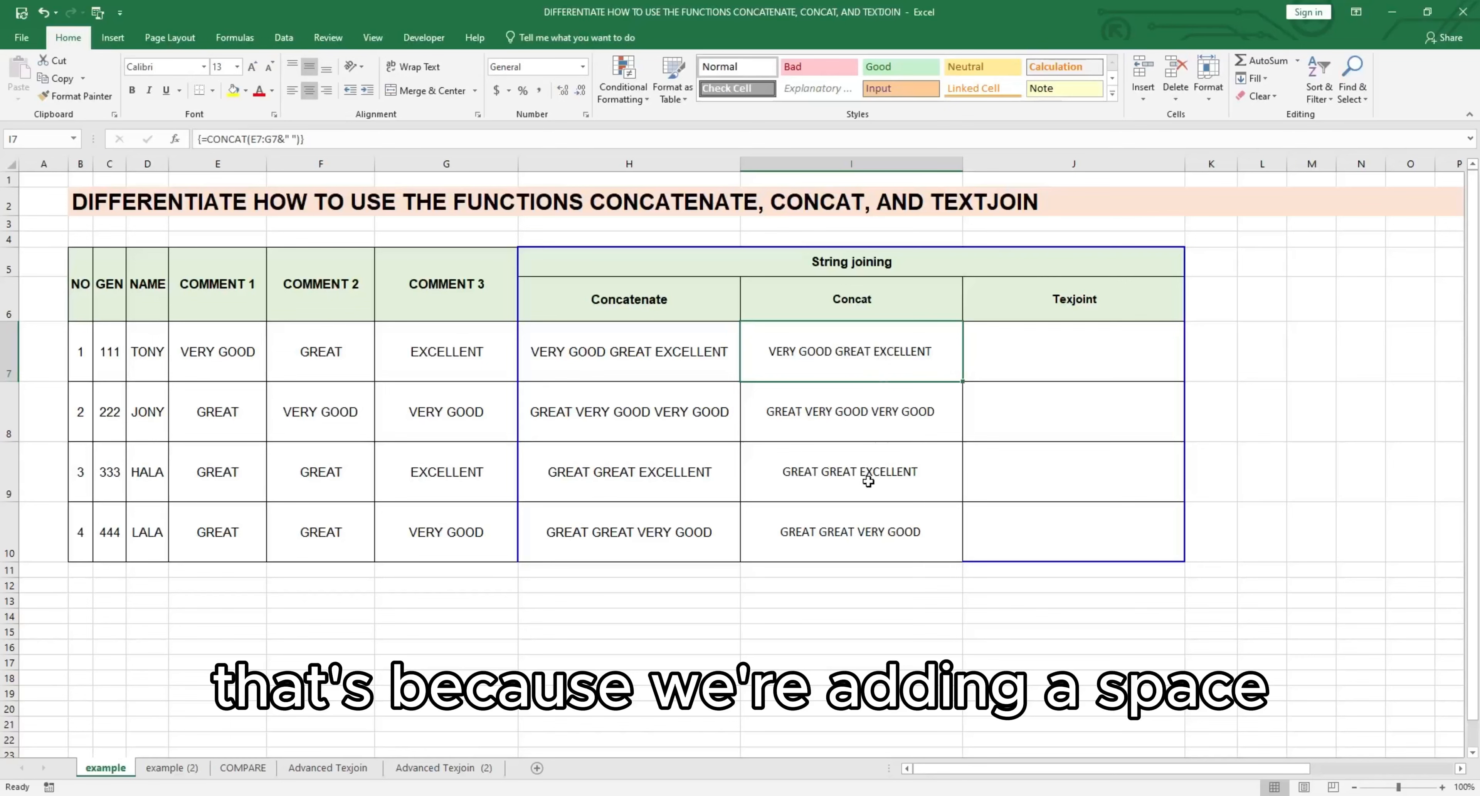
pyautogui.hotkey('ctrl', 'c')
pyautogui.click(818, 600)
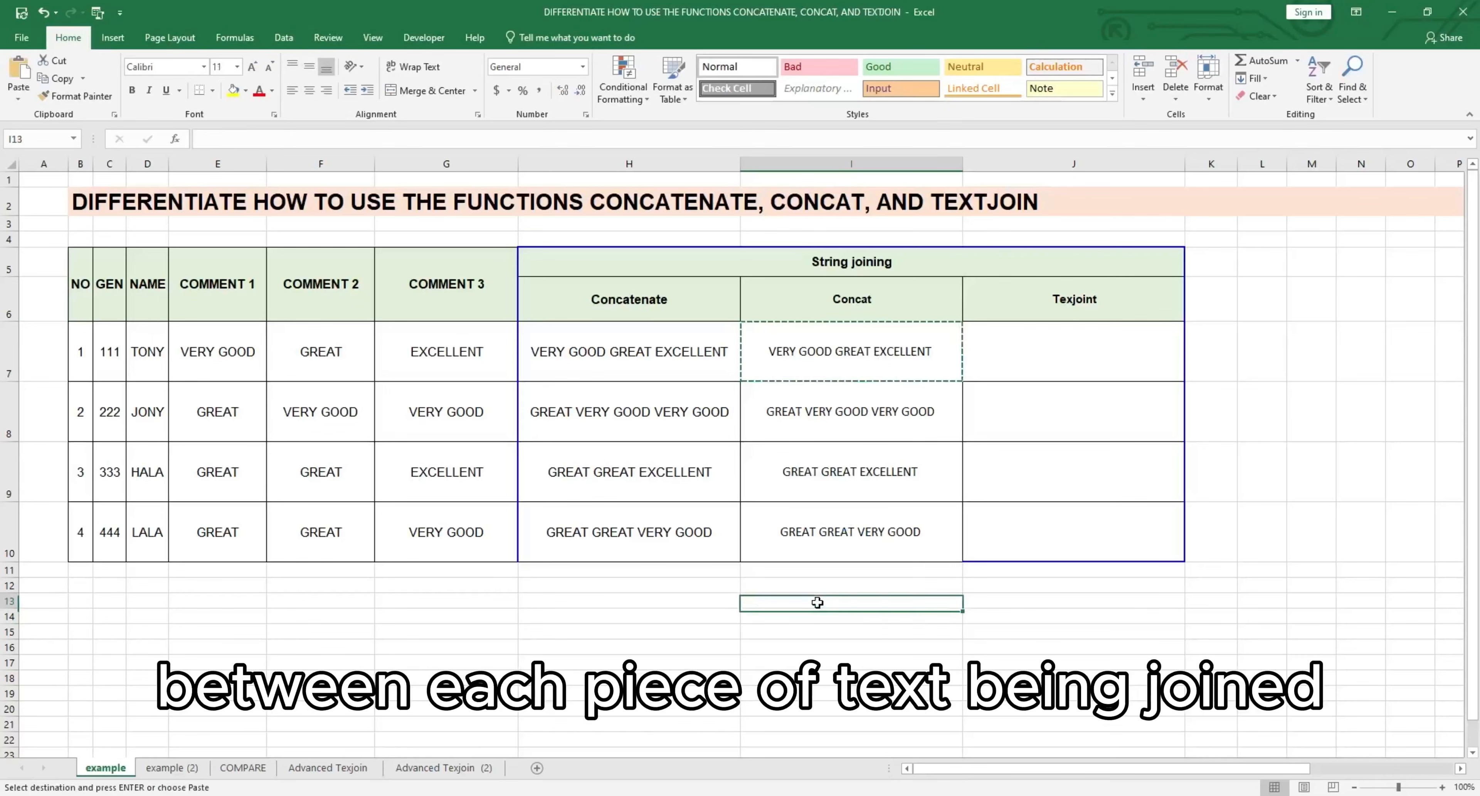
pyautogui.rightClick(818, 601)
pyautogui.click(873, 344)
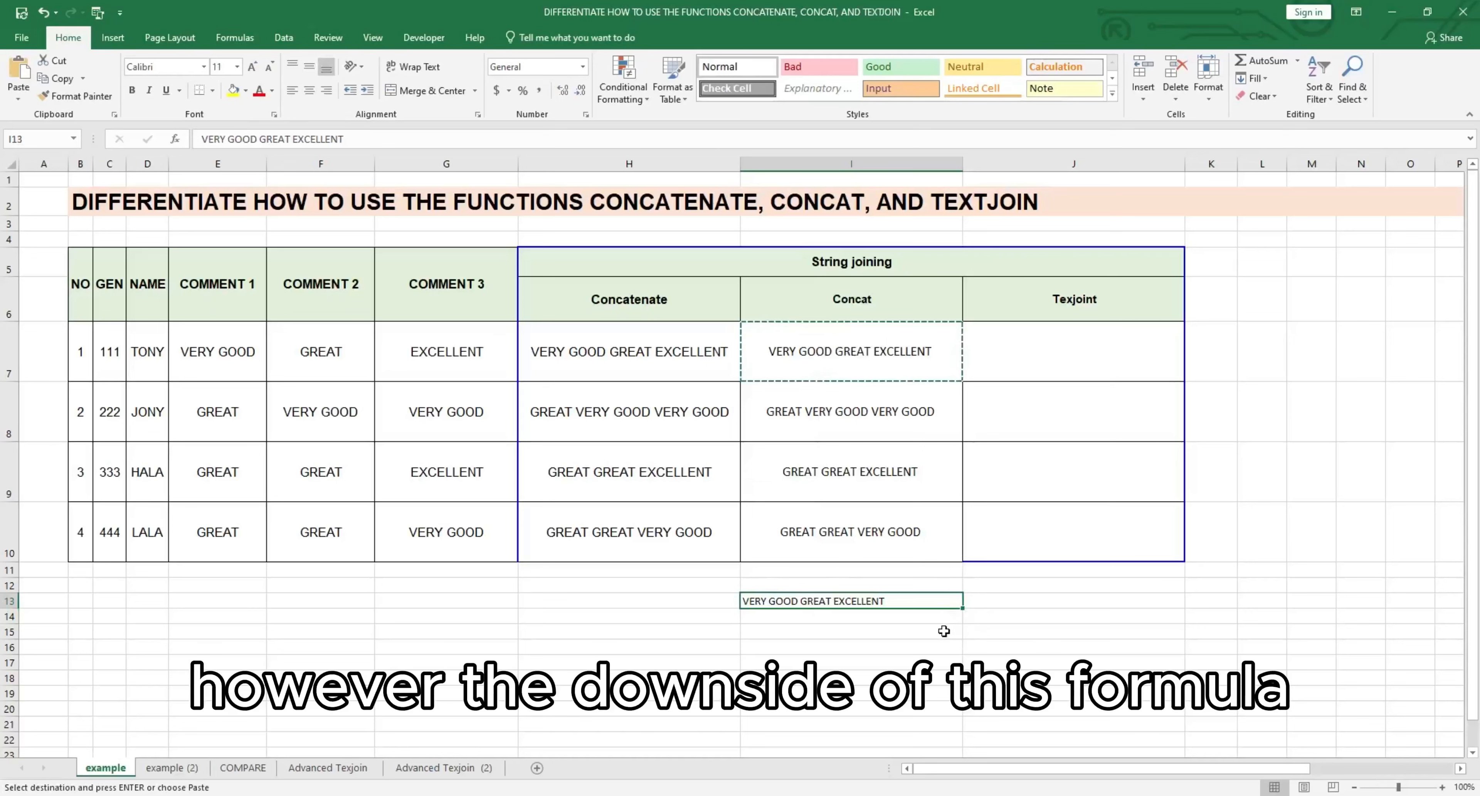
pyautogui.doubleClick(892, 603)
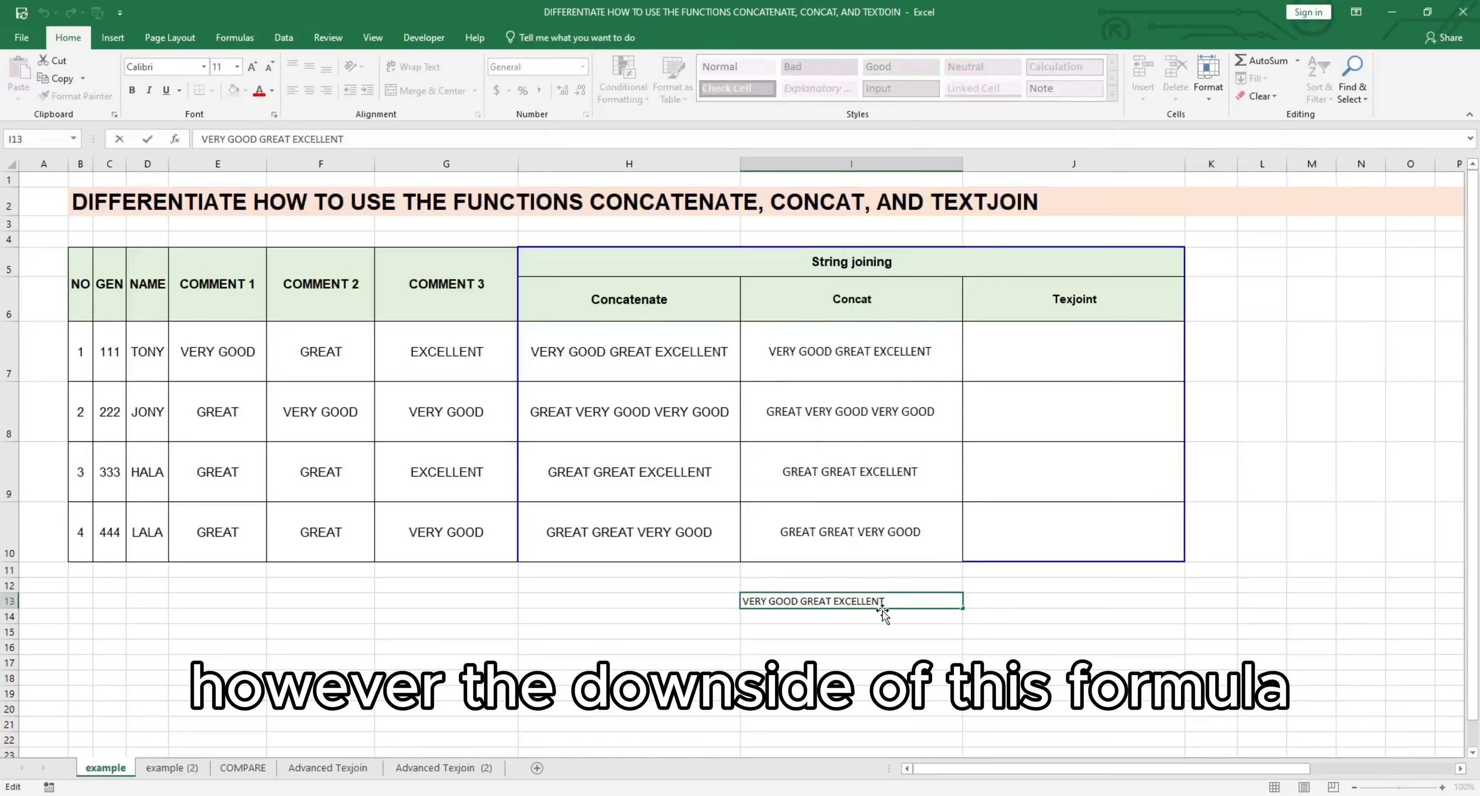
# Step: Enter +TRIM(I13) in I14 to strip the extra space from the pasted text
pyautogui.click(842, 618)
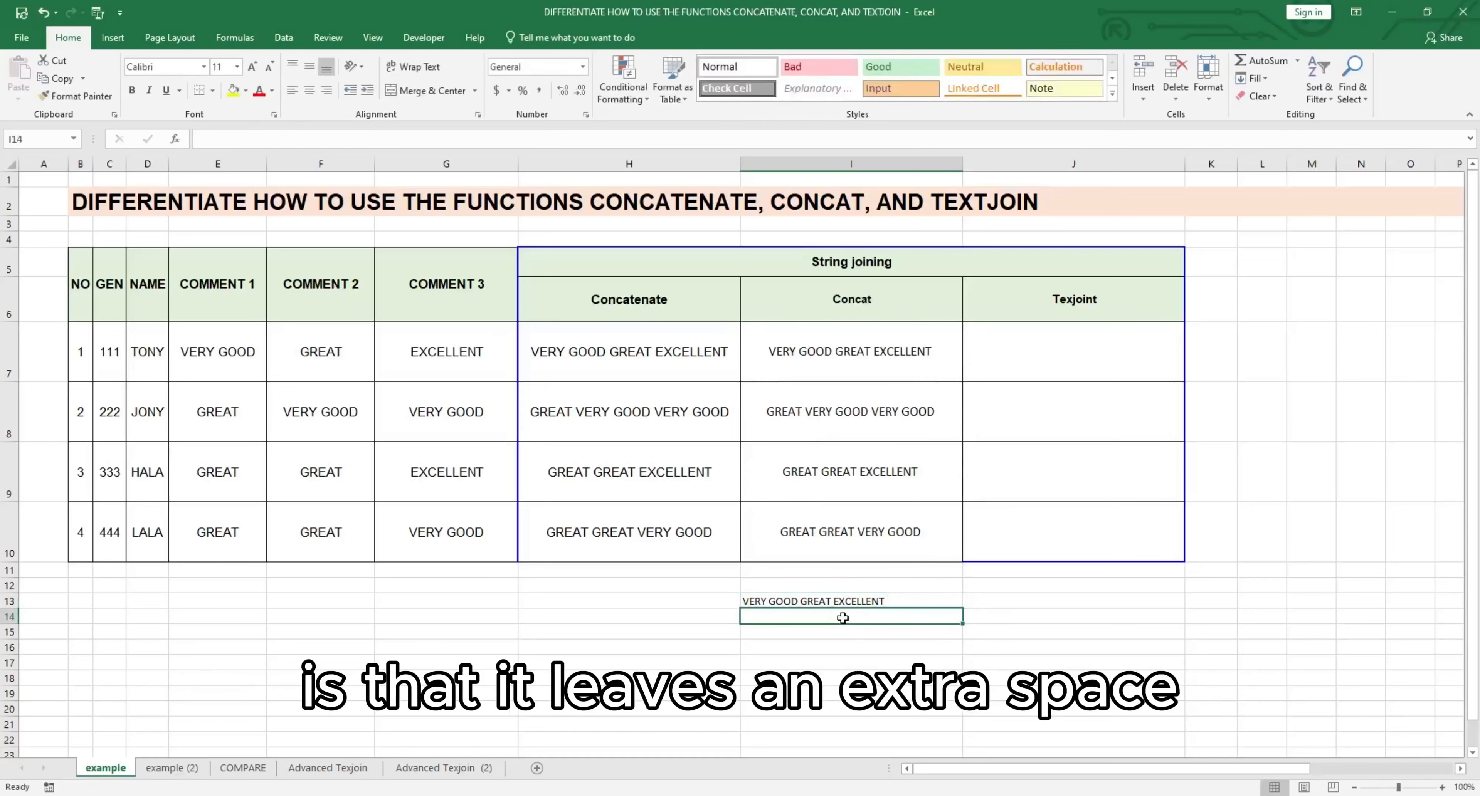
pyautogui.write('+TRIM(')
pyautogui.press('Up')
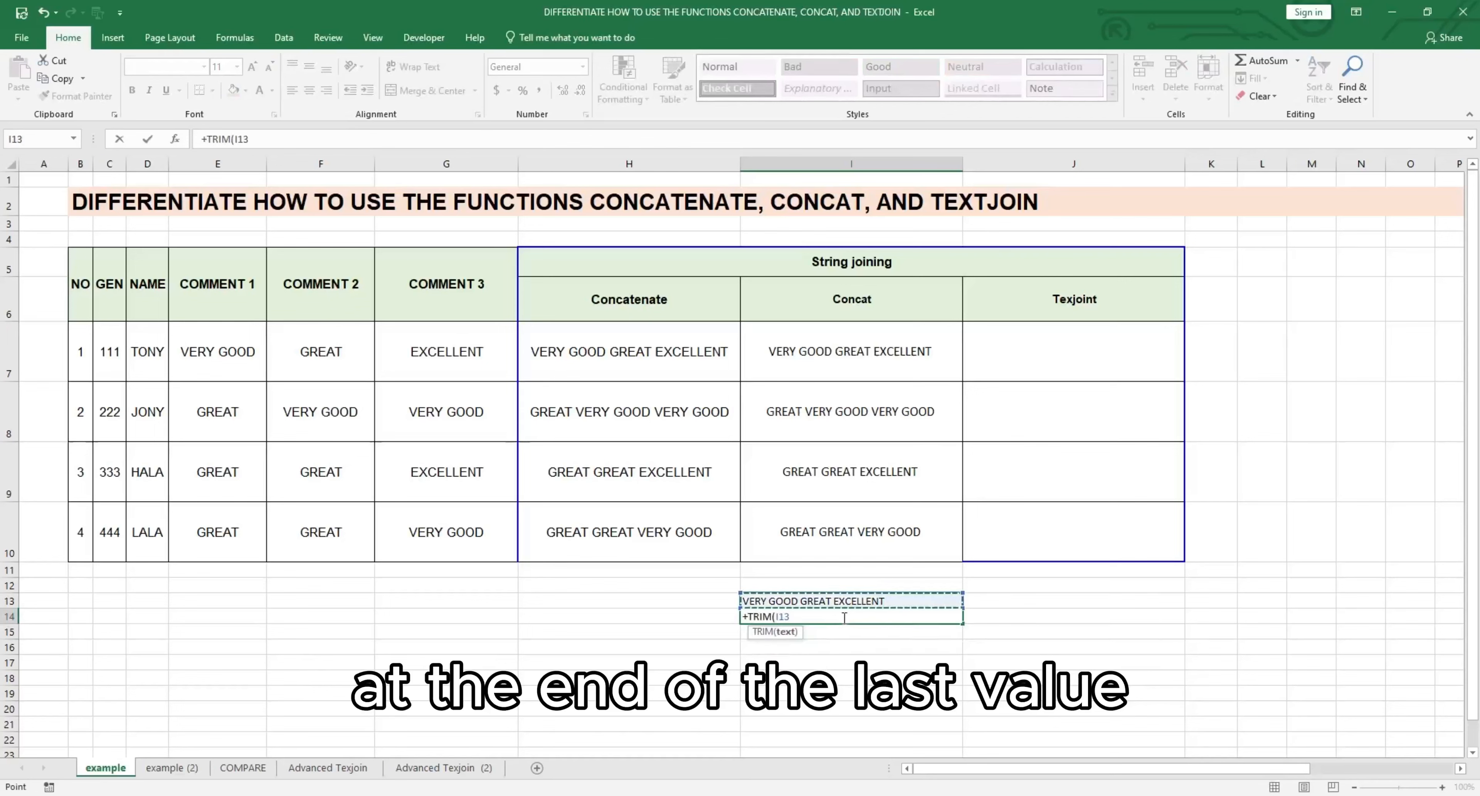
pyautogui.press('Return')
pyautogui.doubleClick(918, 615)
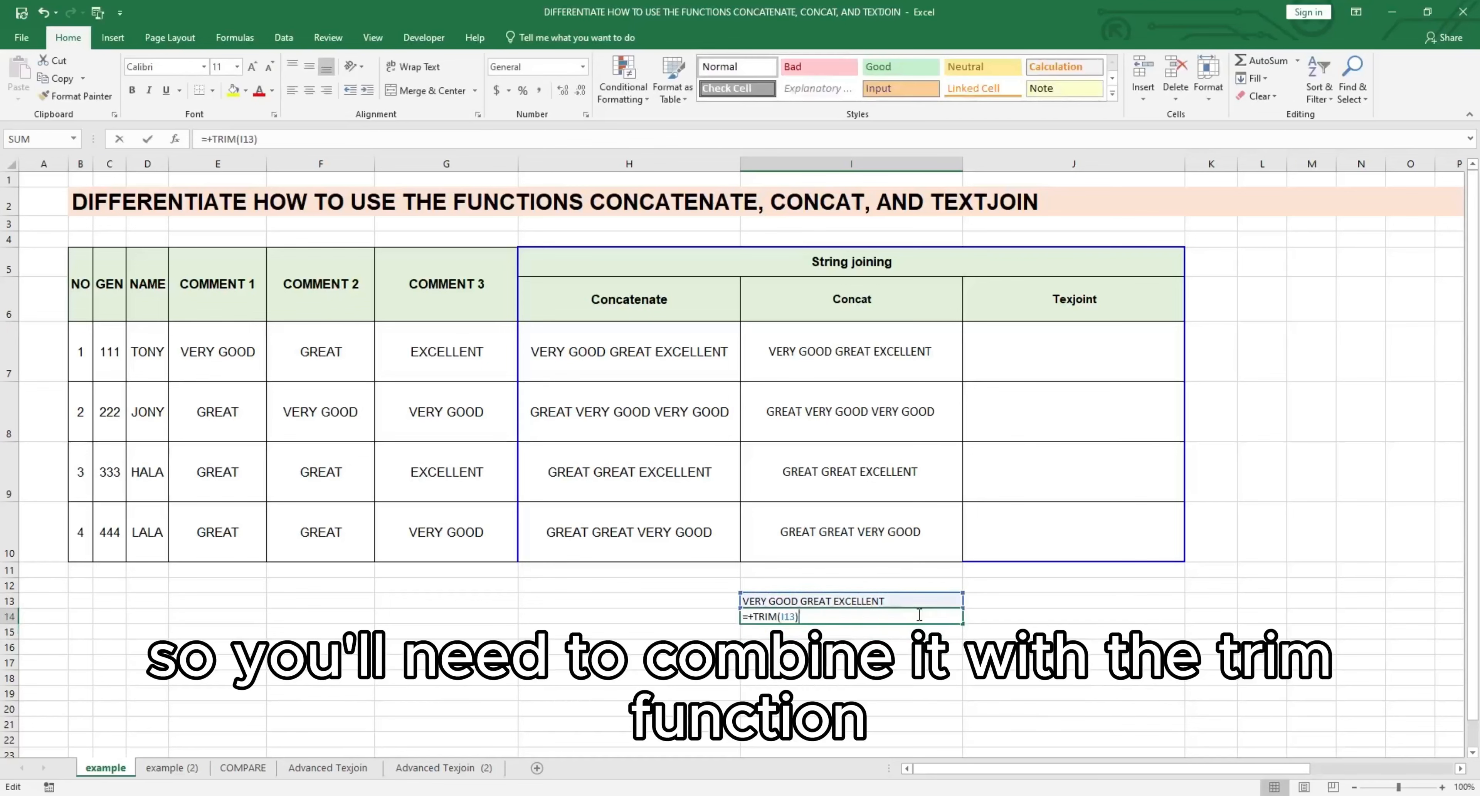
pyautogui.press('Escape')
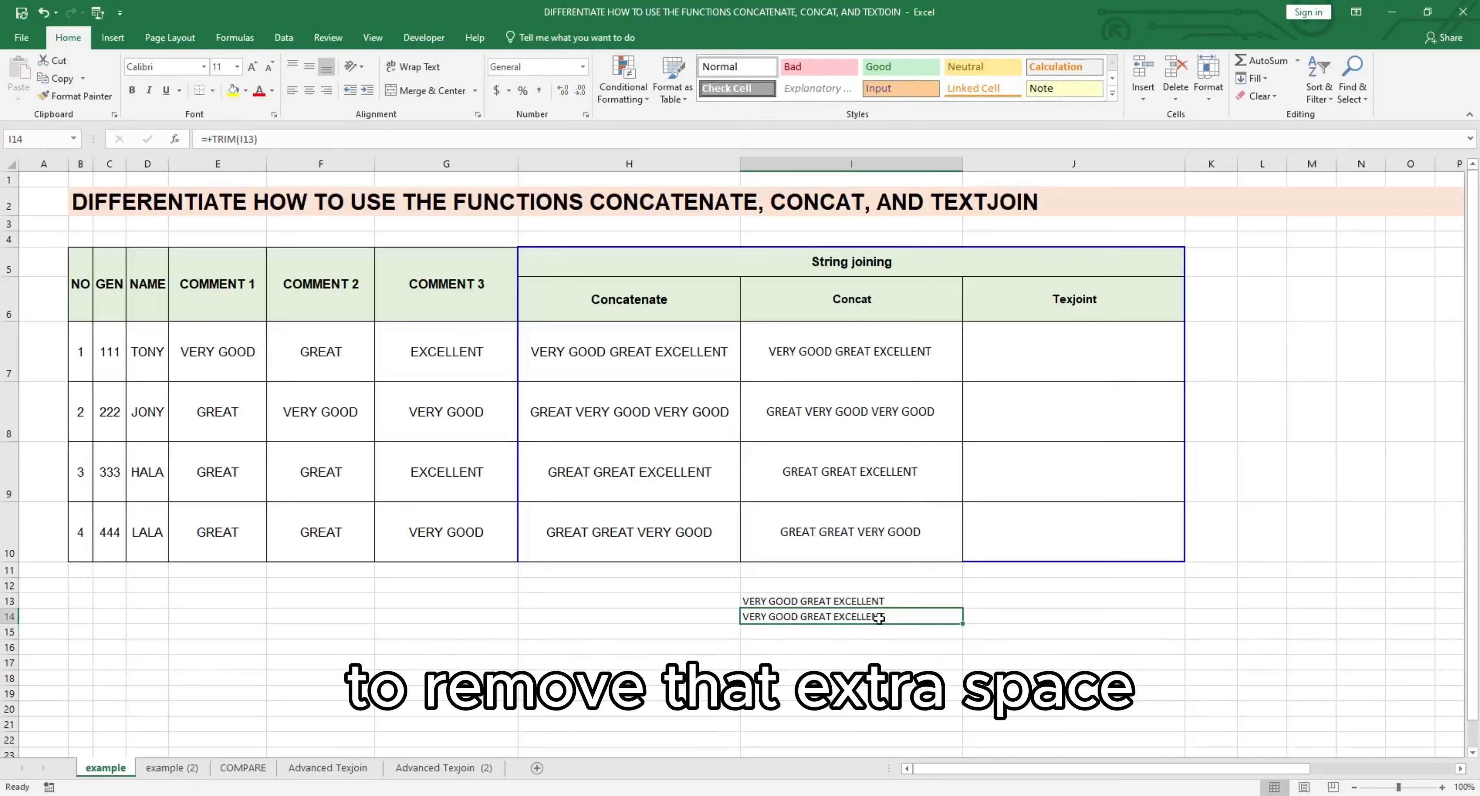
# Step: Paste the TRIM result from I14 as a value into I15 and open that cell to check its end
pyautogui.hotkey('ctrl', 'c')
pyautogui.click(845, 632)
pyautogui.rightClick(845, 632)
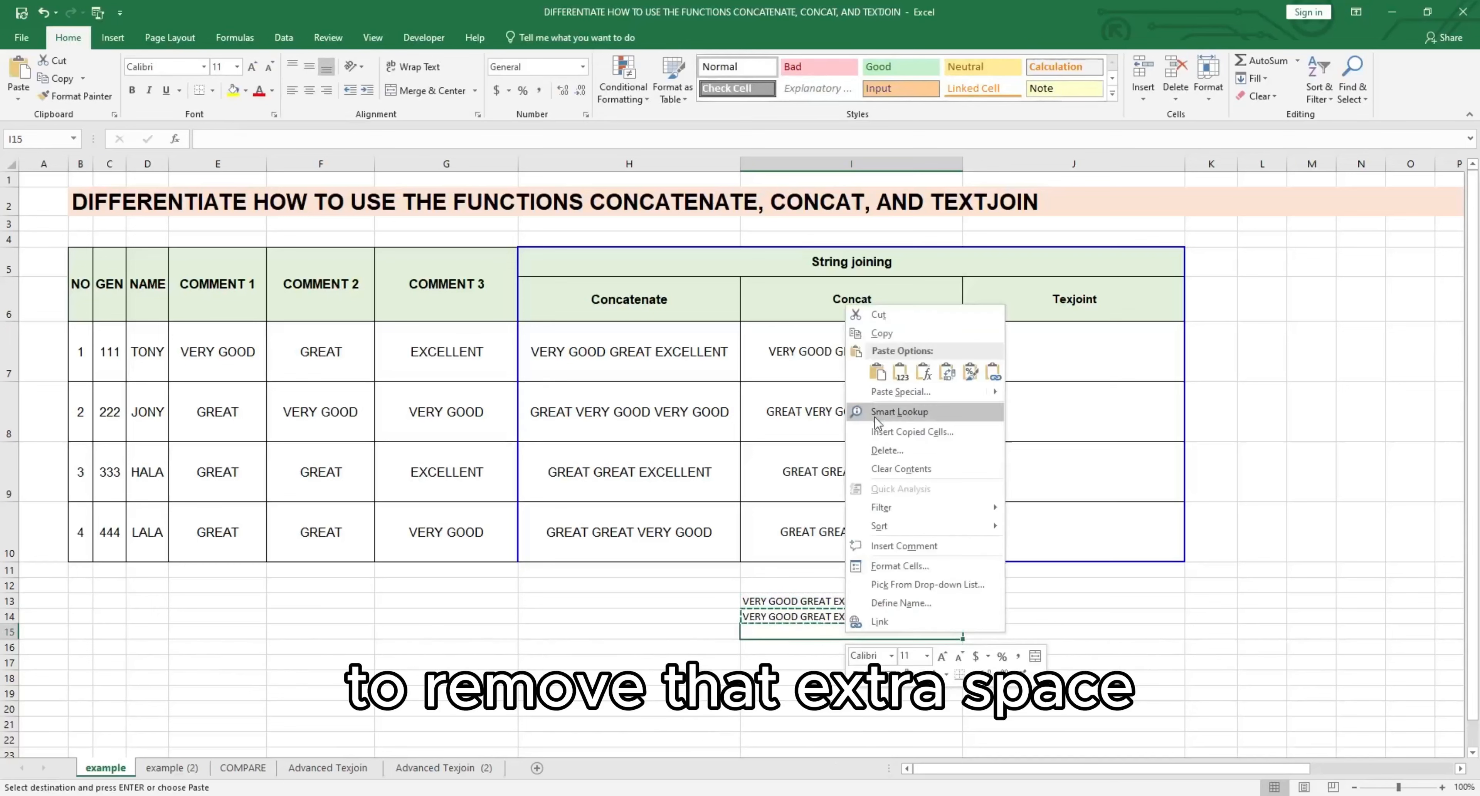
pyautogui.click(901, 372)
pyautogui.doubleClick(888, 632)
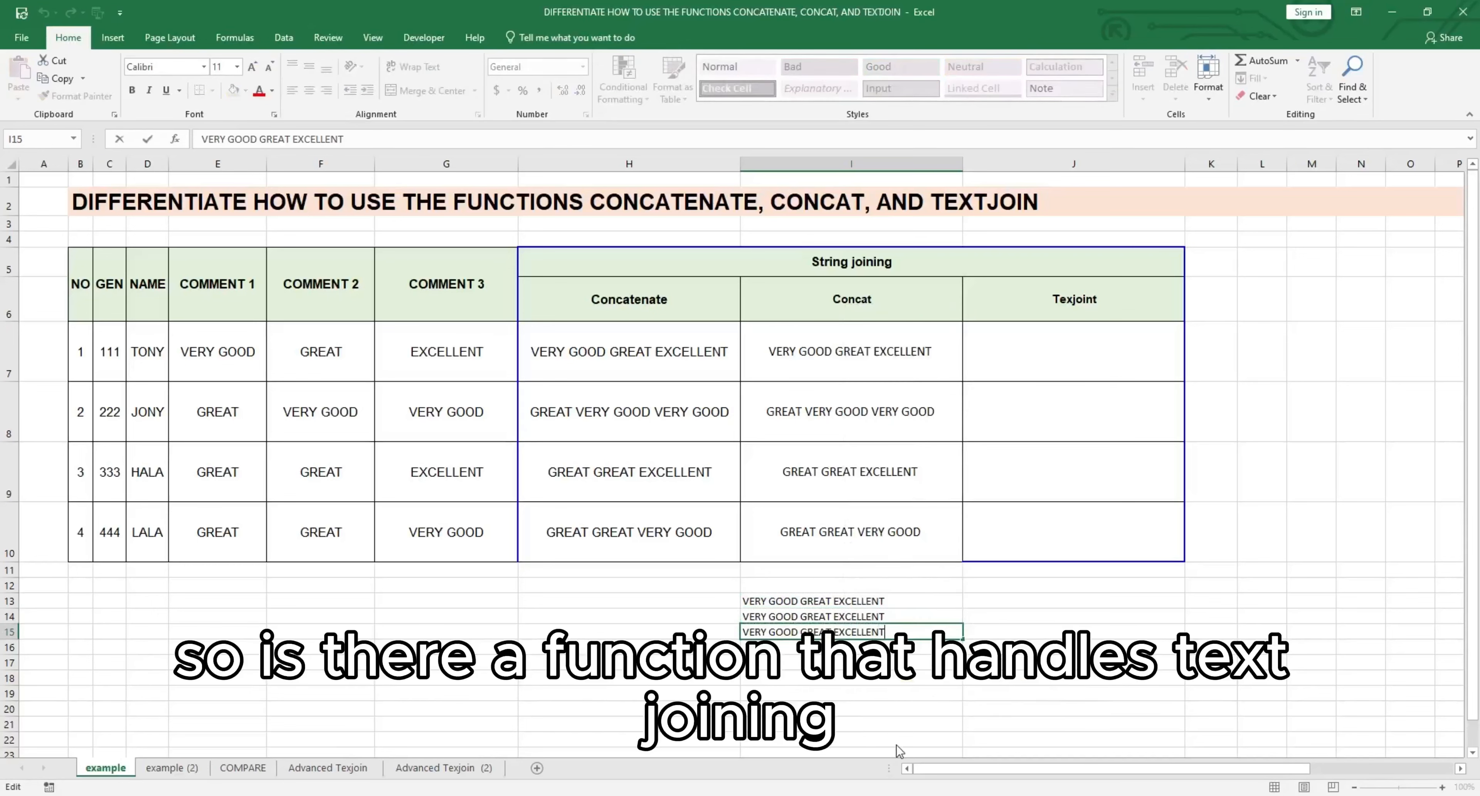
pyautogui.click(902, 712)
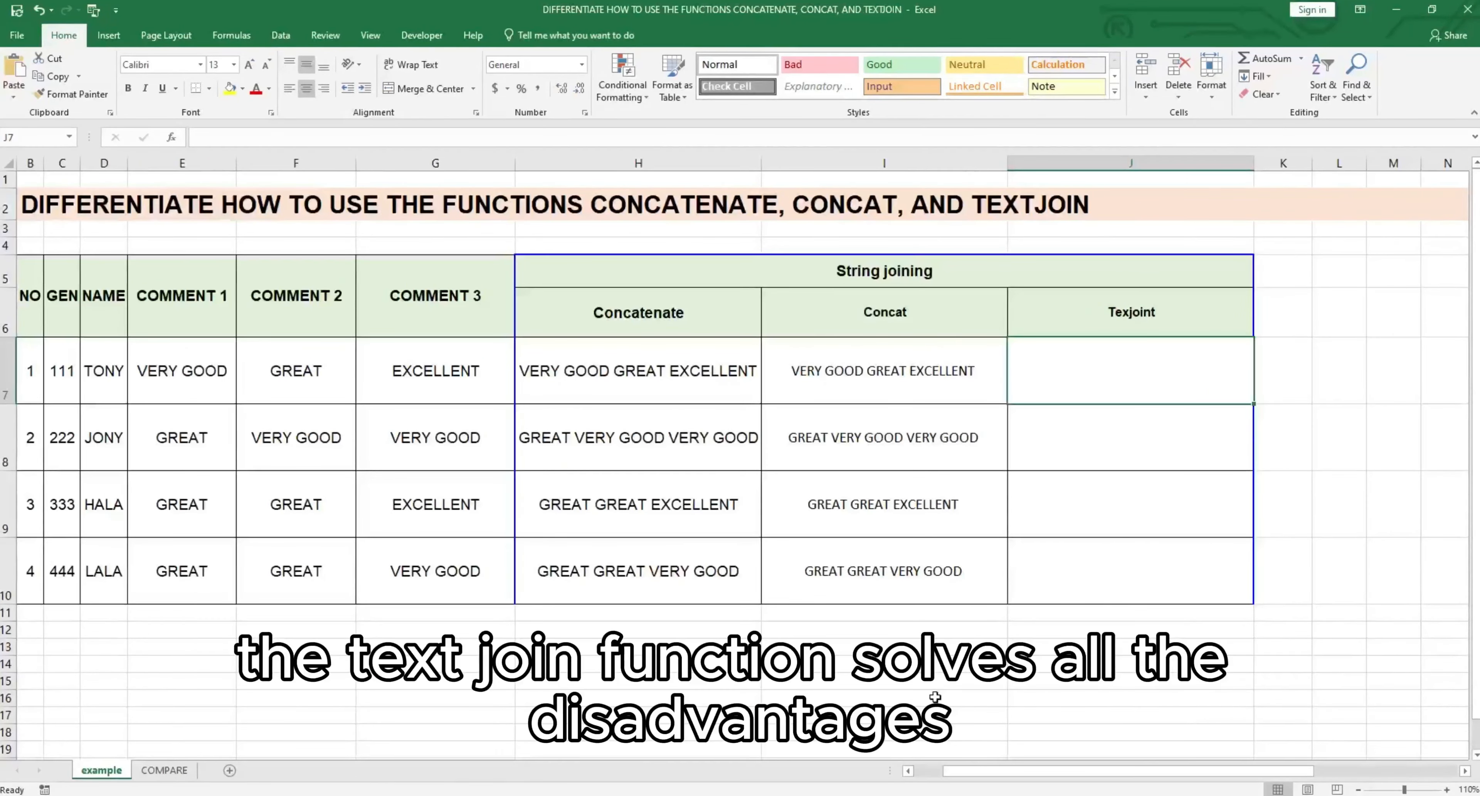
# Step: Write the formula +TEXTJOIN(" ",TRUE,E7:G7) in J7 to join the three comments with spaces
pyautogui.click(1042, 654)
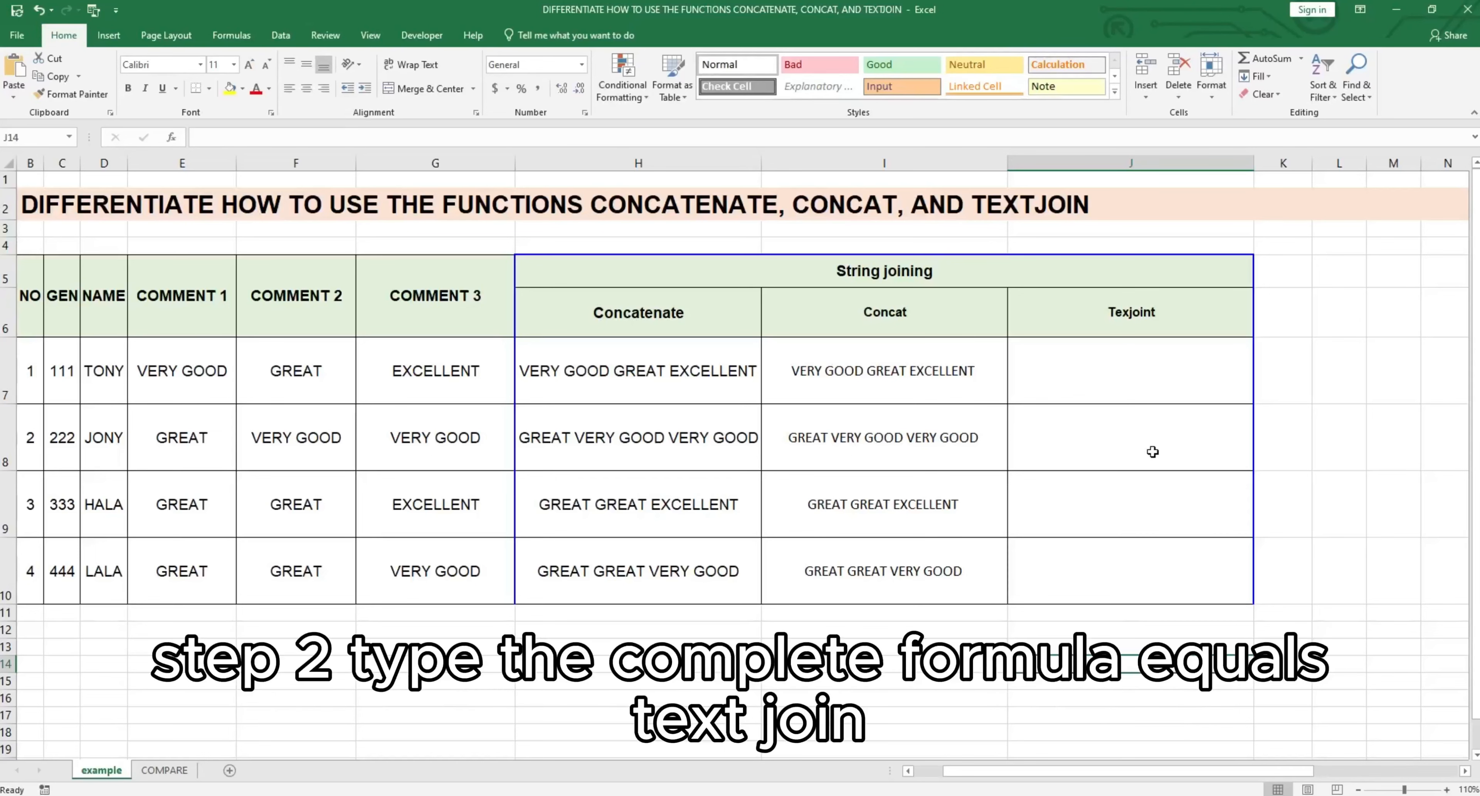
pyautogui.click(1145, 371)
pyautogui.write('+Te')
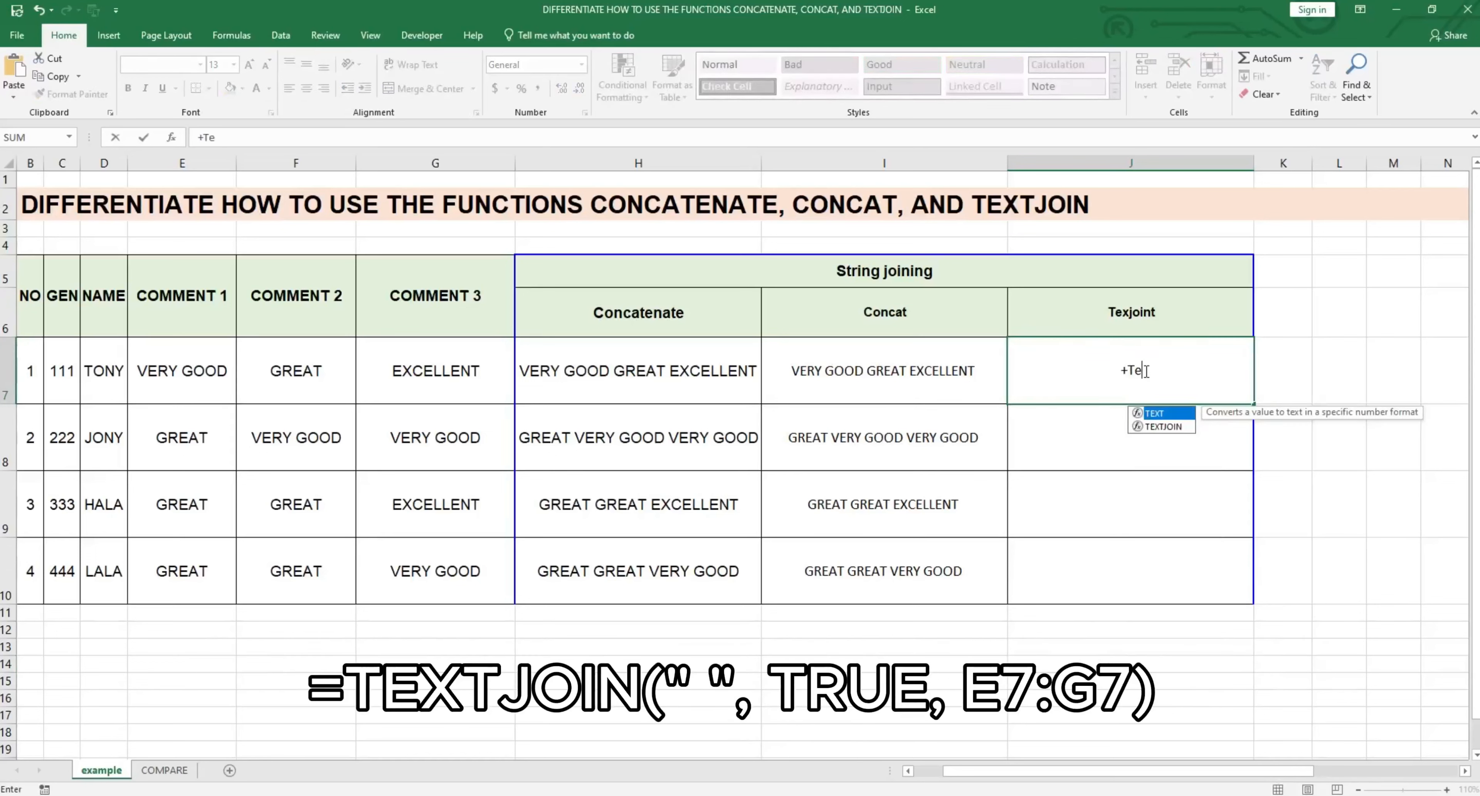
pyautogui.press('Down')
pyautogui.press('Tab')
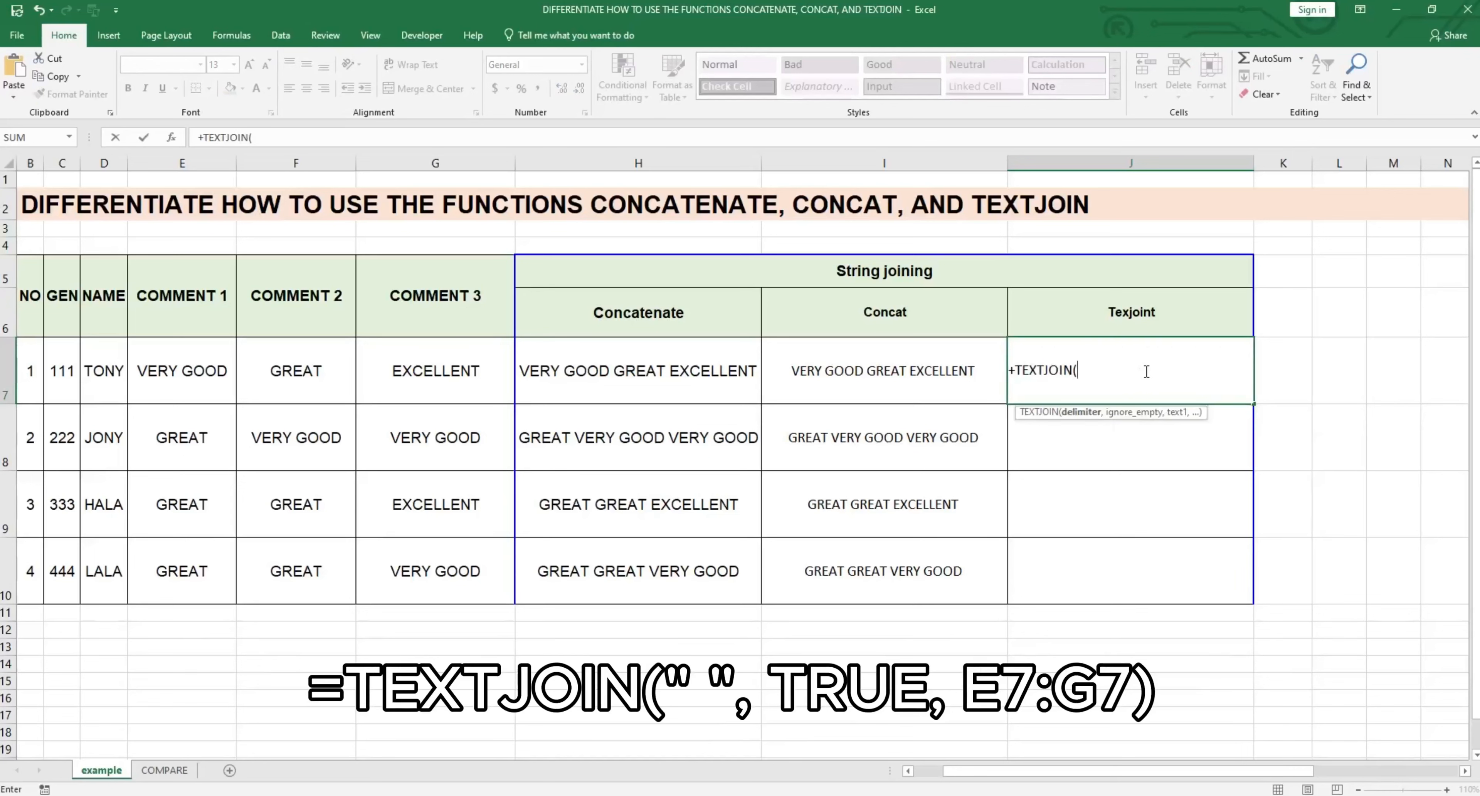
pyautogui.write('" ",TRUE')
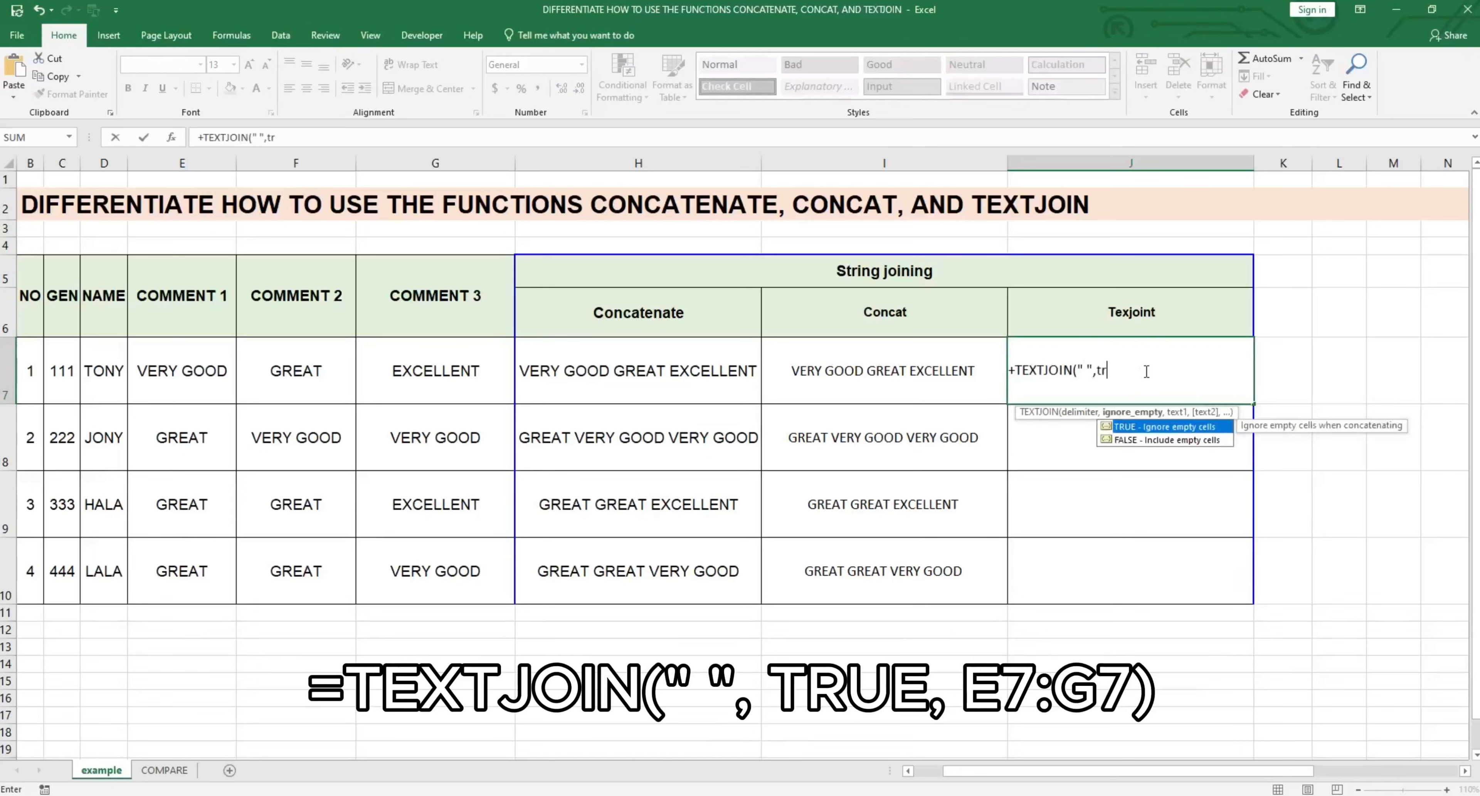
pyautogui.write(',')
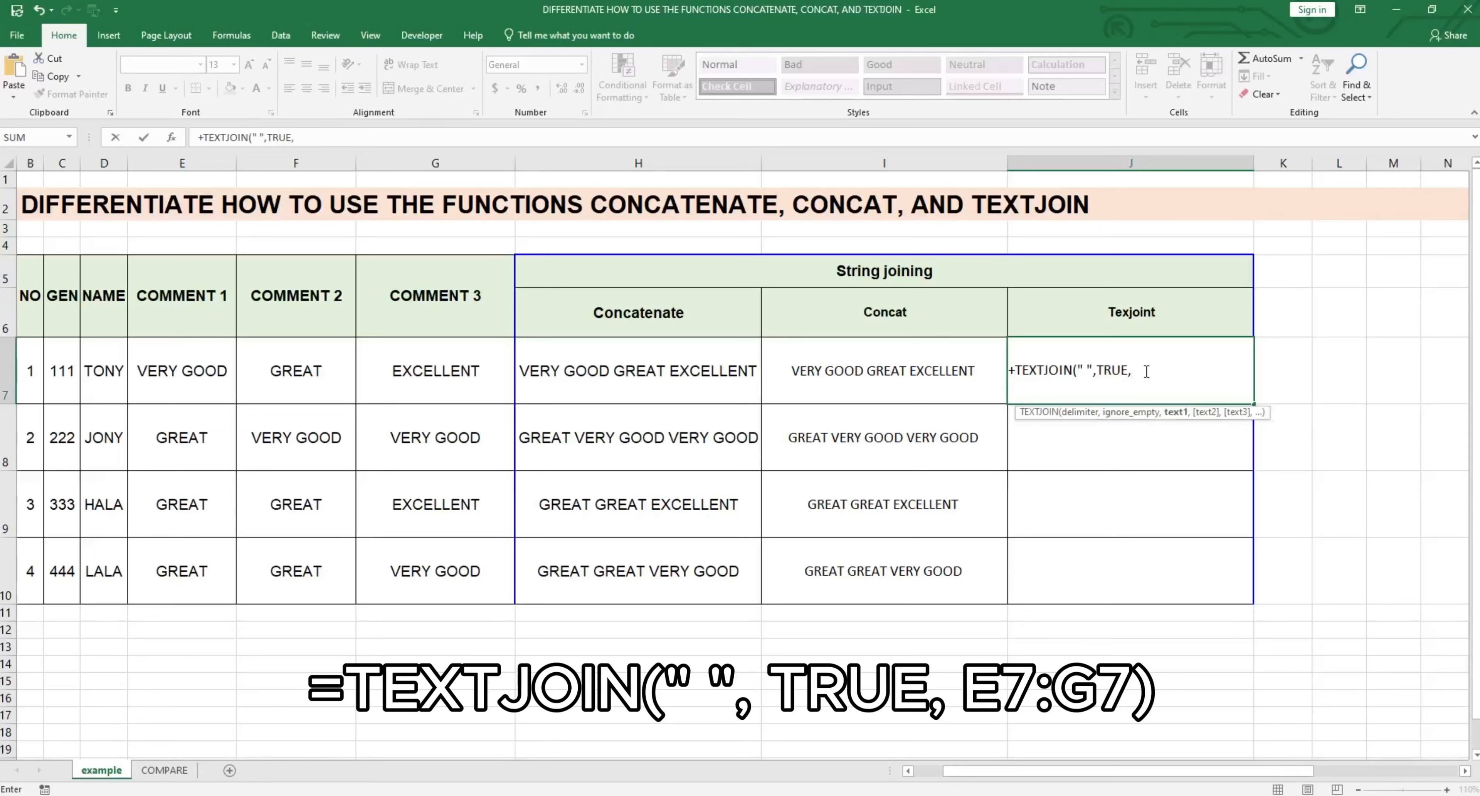
pyautogui.moveTo(173, 363); pyautogui.dragTo(404, 361)
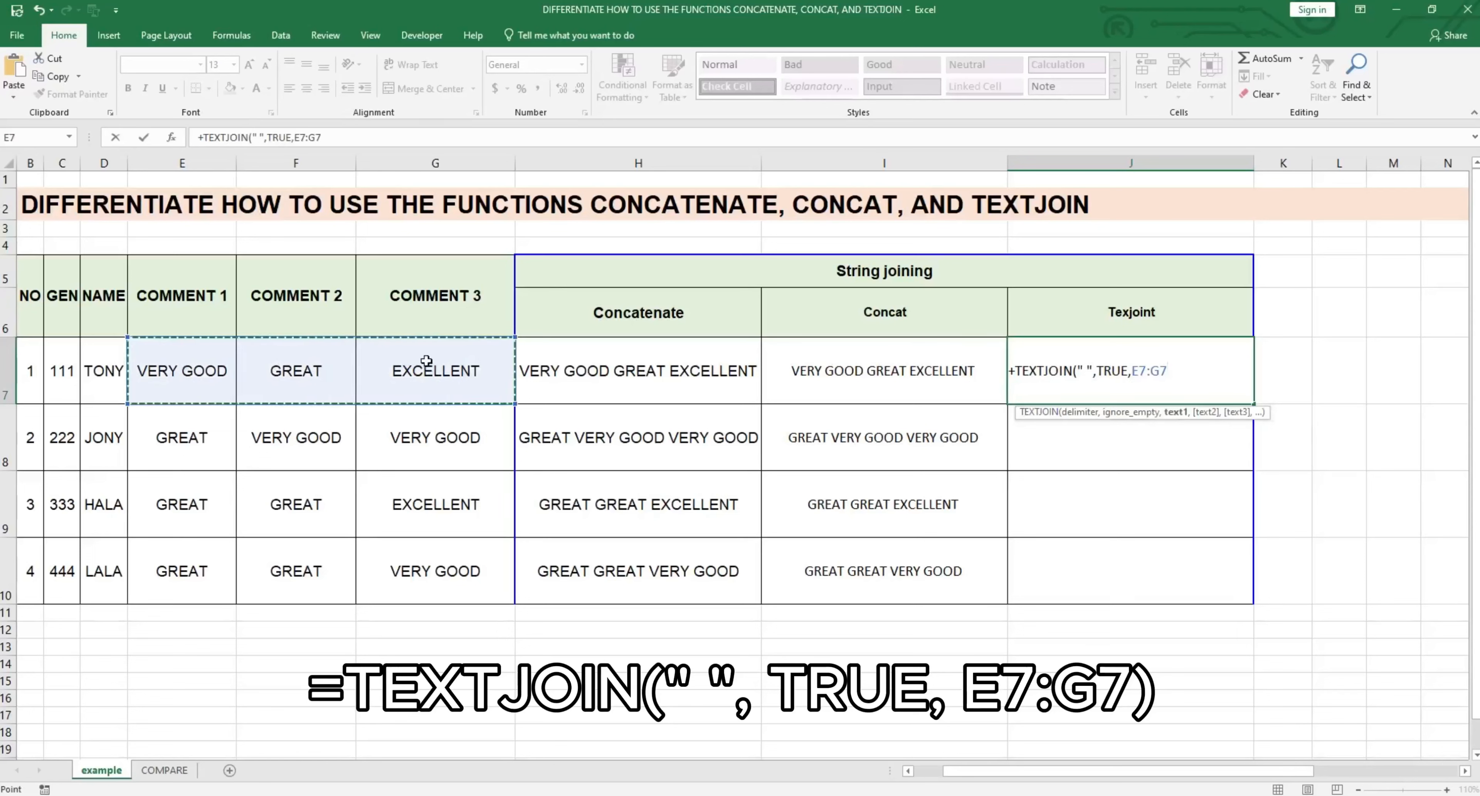
pyautogui.write(')')
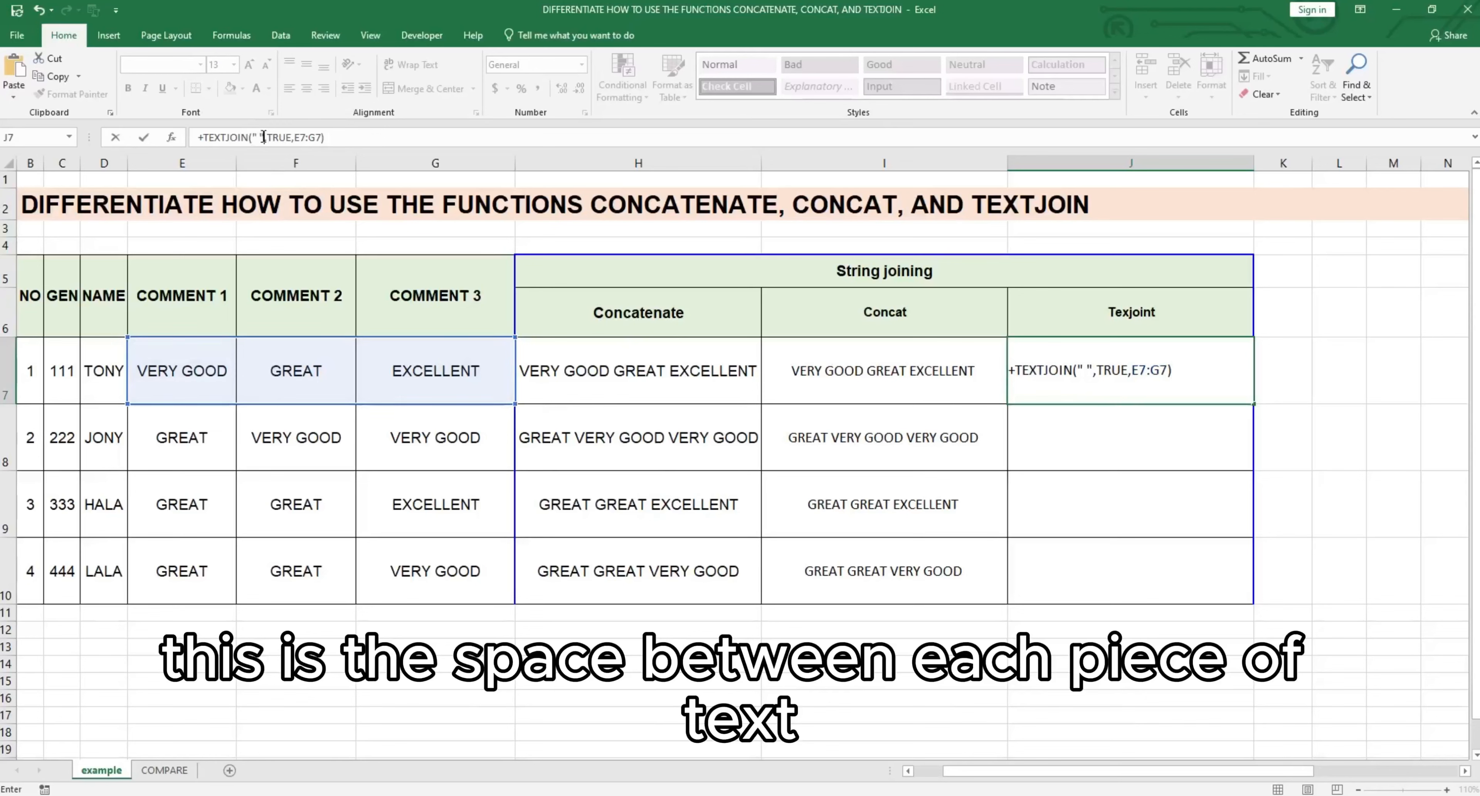
# Step: Review the TEXTJOIN arguments in J7, reselect E7:G7 as the text range and confirm the formula
pyautogui.moveTo(265, 137); pyautogui.dragTo(248, 136)
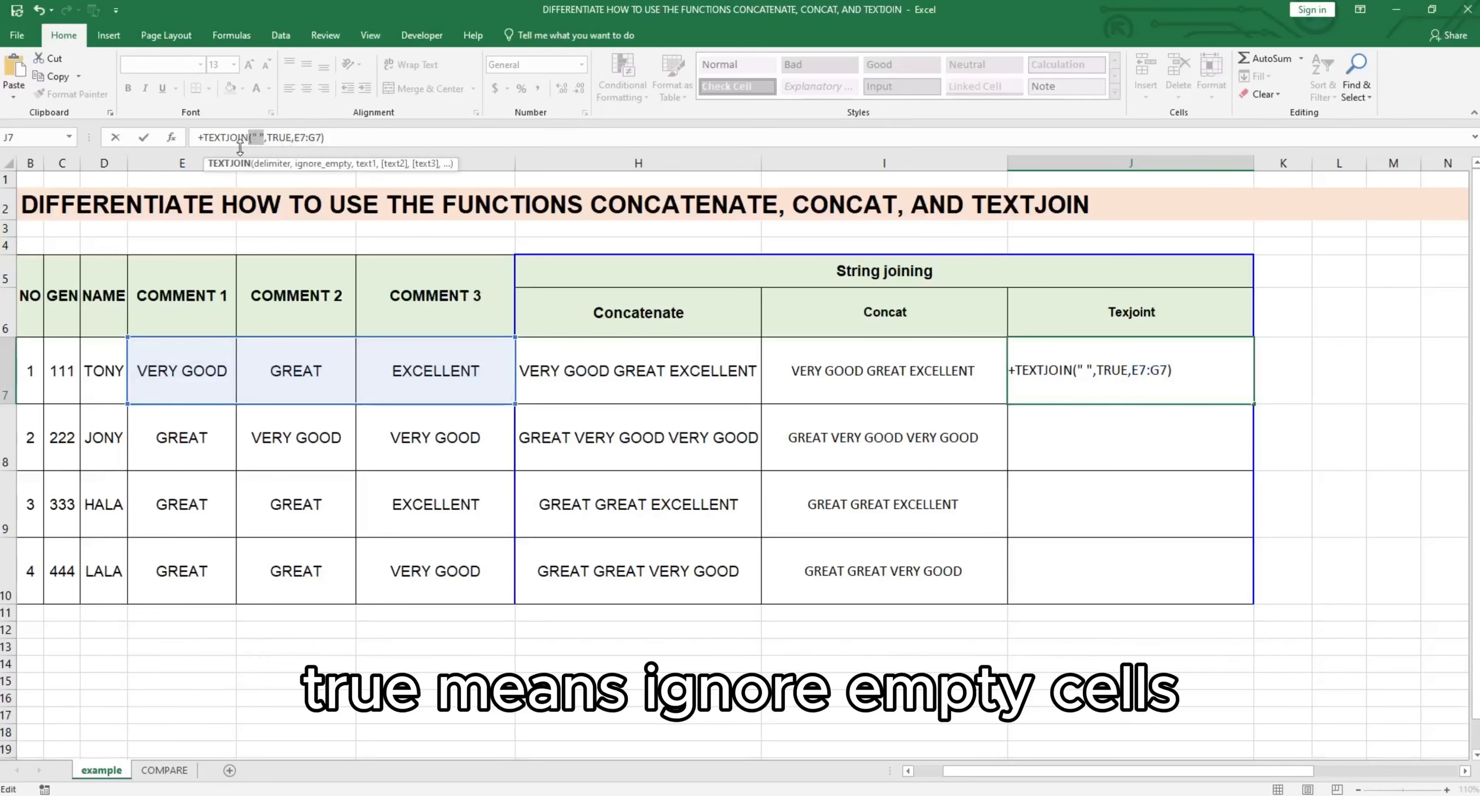
pyautogui.click(317, 138)
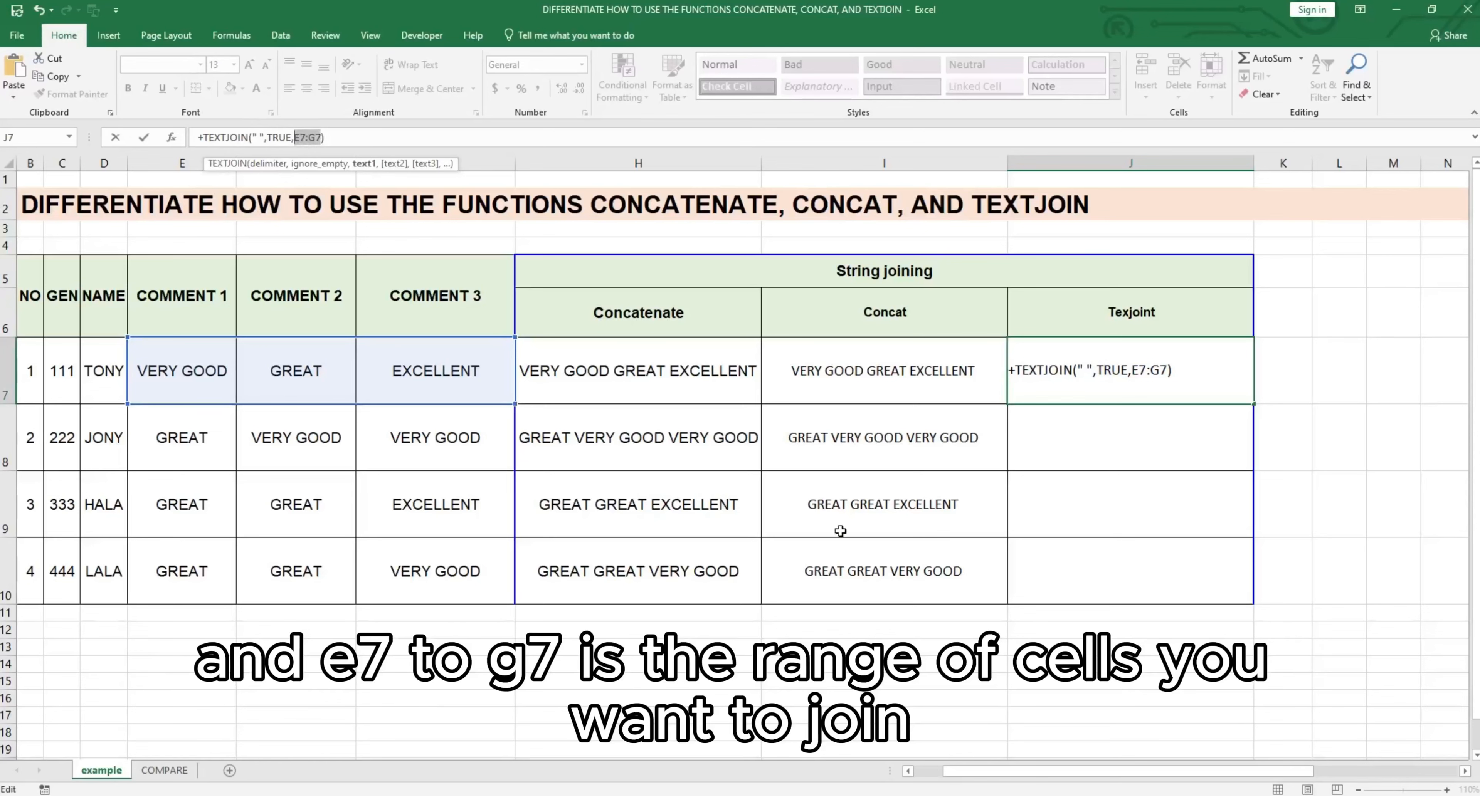
pyautogui.click(956, 627)
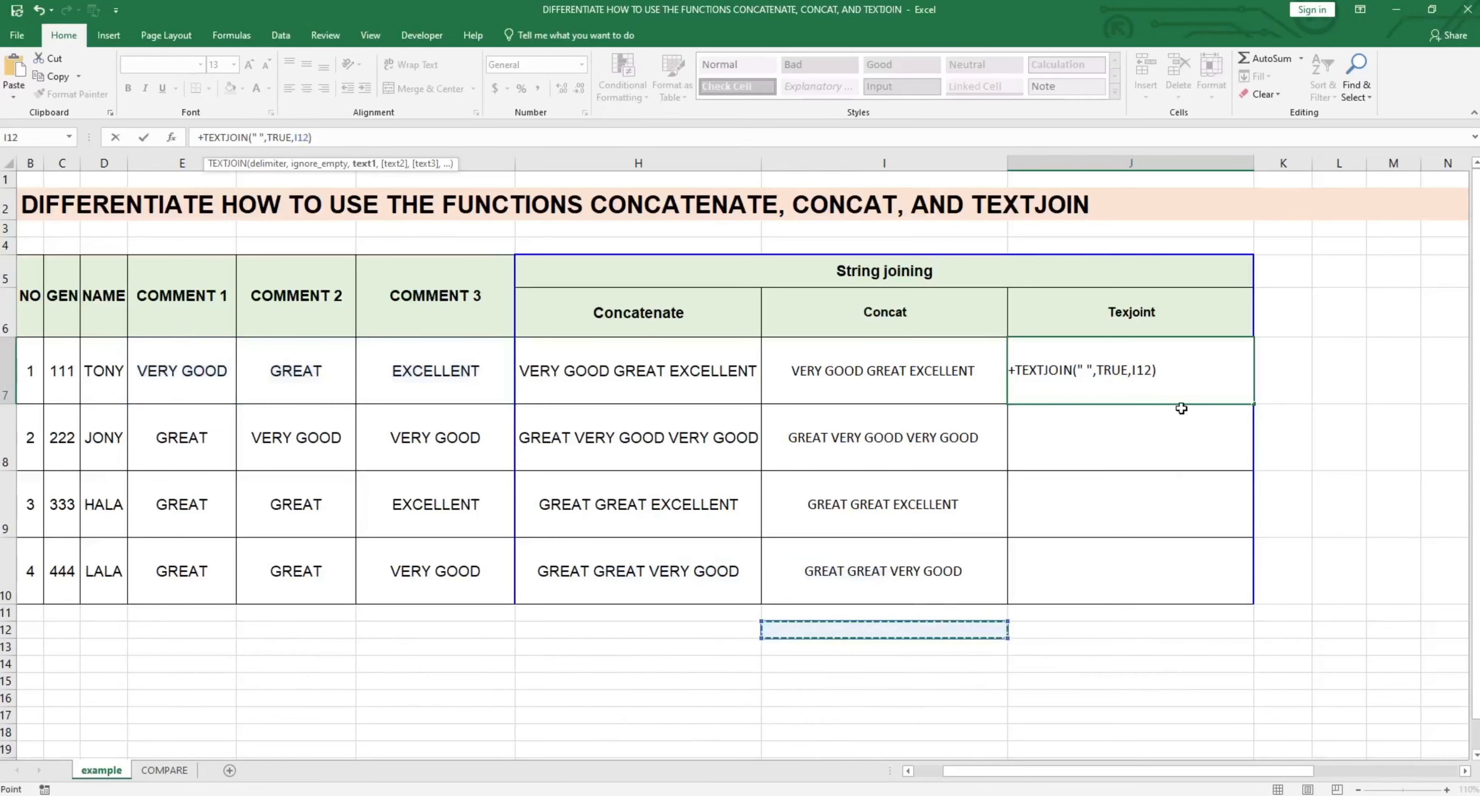
pyautogui.press('BackSpace')
pyautogui.press('BackSpace')
pyautogui.press('BackSpace')
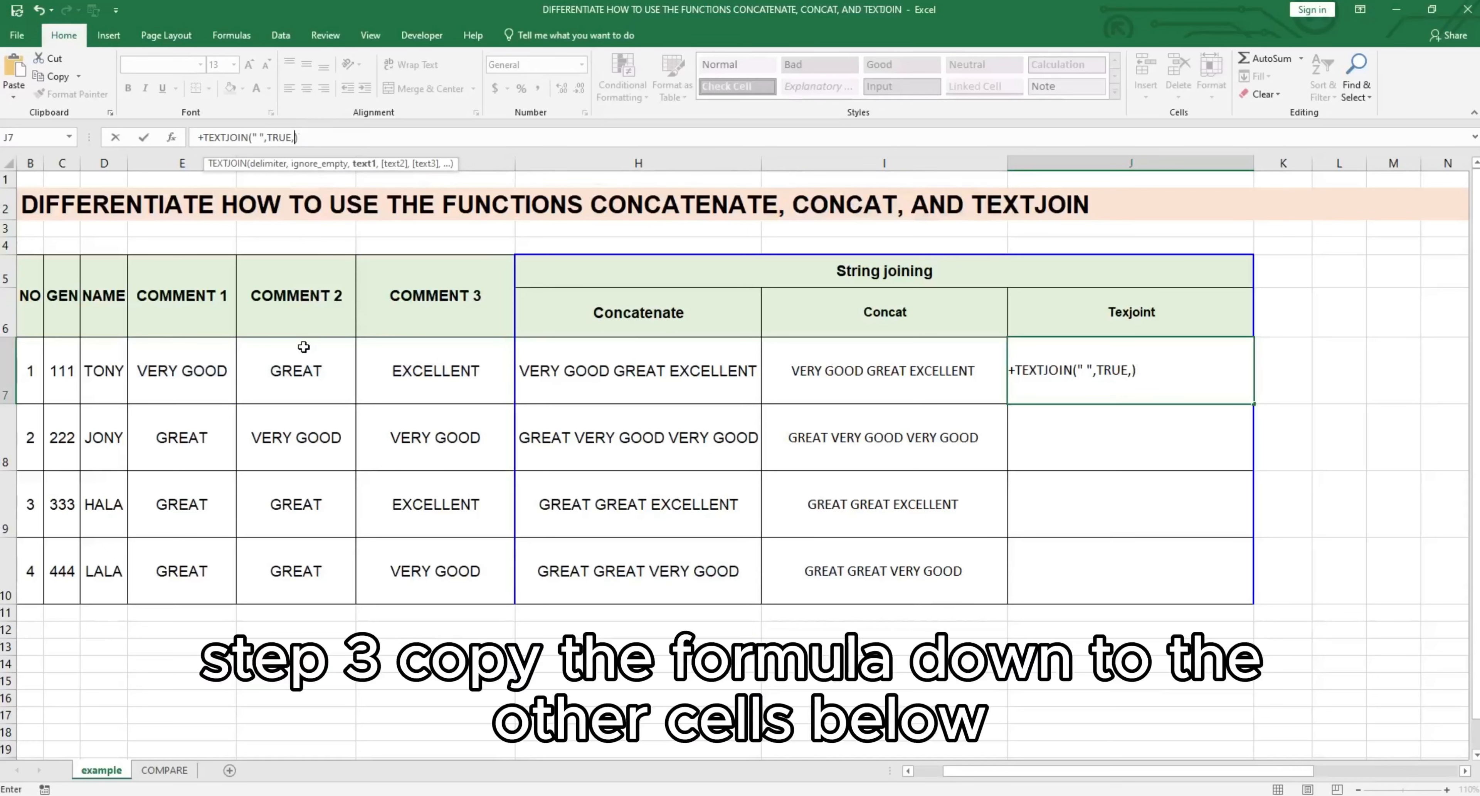
pyautogui.moveTo(160, 384); pyautogui.dragTo(414, 379)
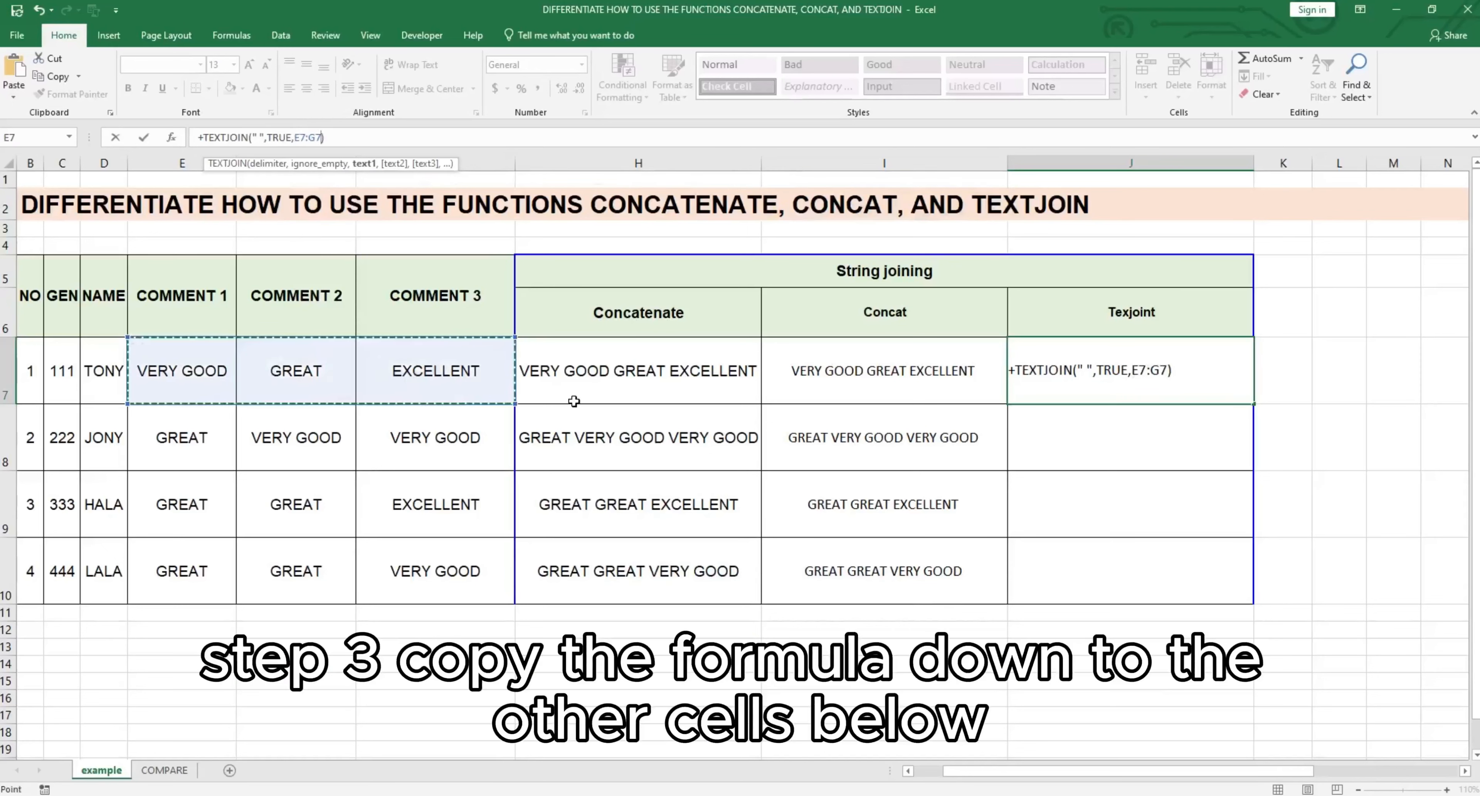
pyautogui.press('Return')
# Step: Copy the TEXTJOIN formula from J7 down through J10
pyautogui.click(1173, 358)
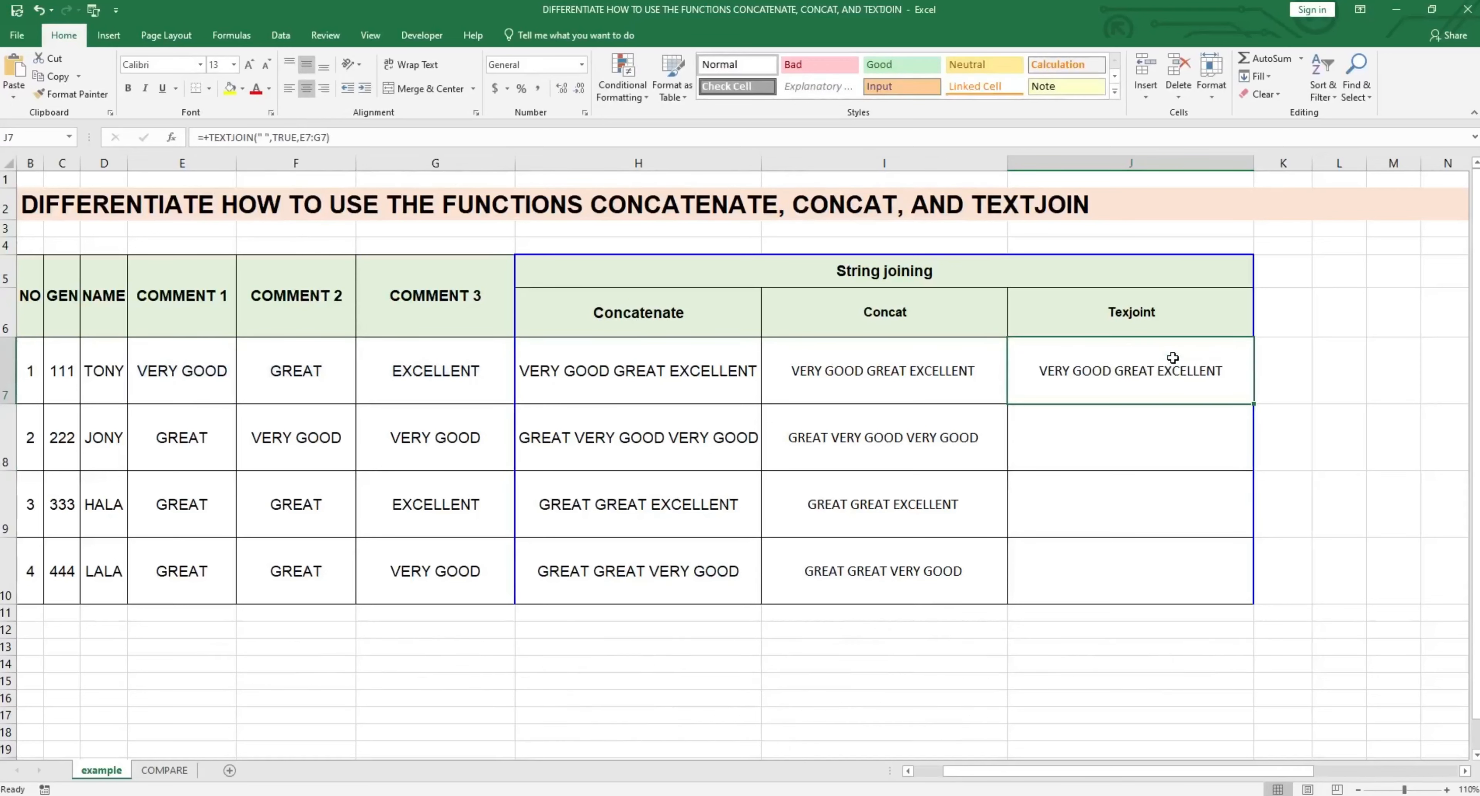
pyautogui.hotkey('ctrl', 'c')
pyautogui.press('Down')
pyautogui.press('Down')
pyautogui.press('Down')
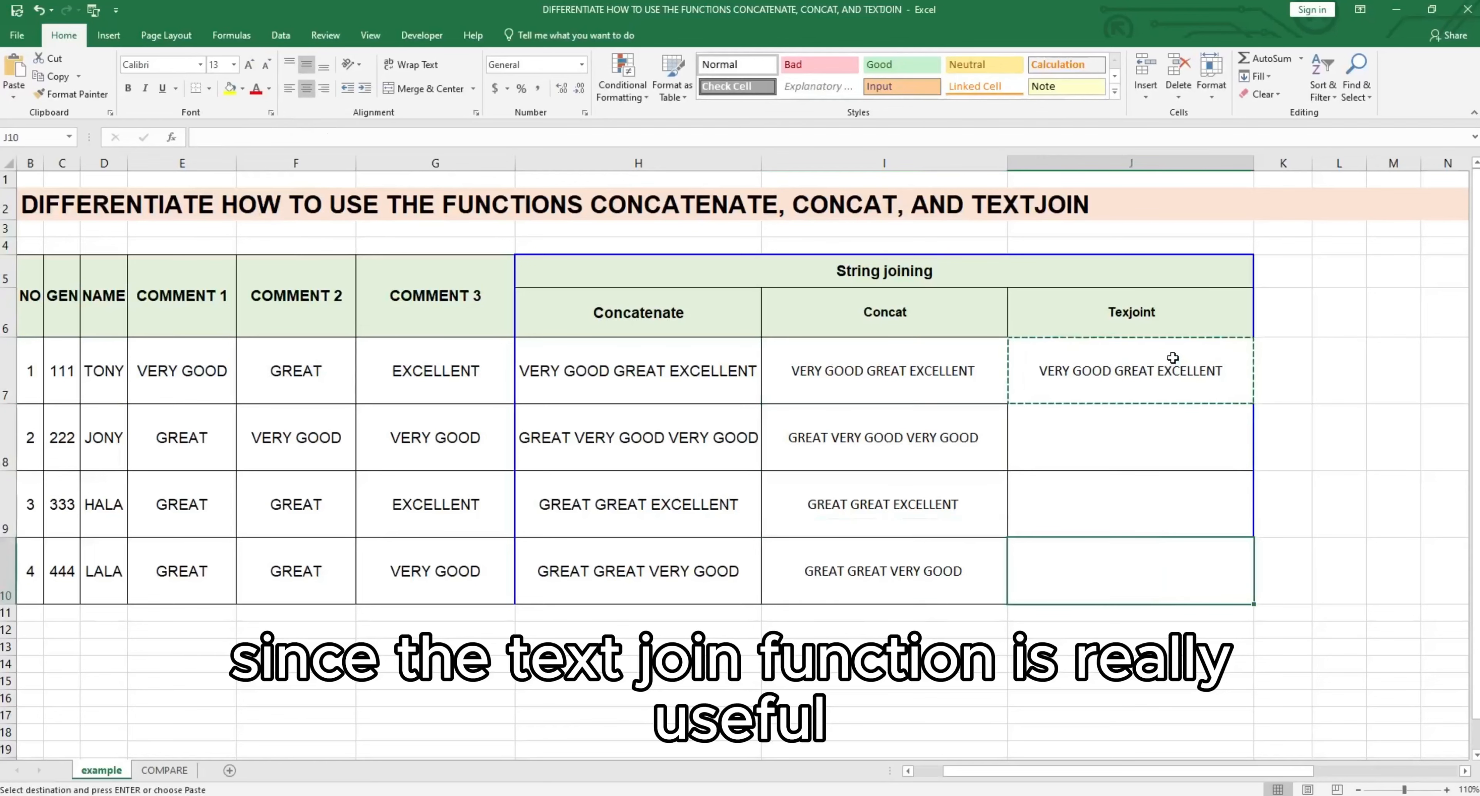
pyautogui.hotkey('shift', 'Up')
pyautogui.hotkey('shift', 'Up')
pyautogui.hotkey('shift', 'Up')
pyautogui.press('Return')
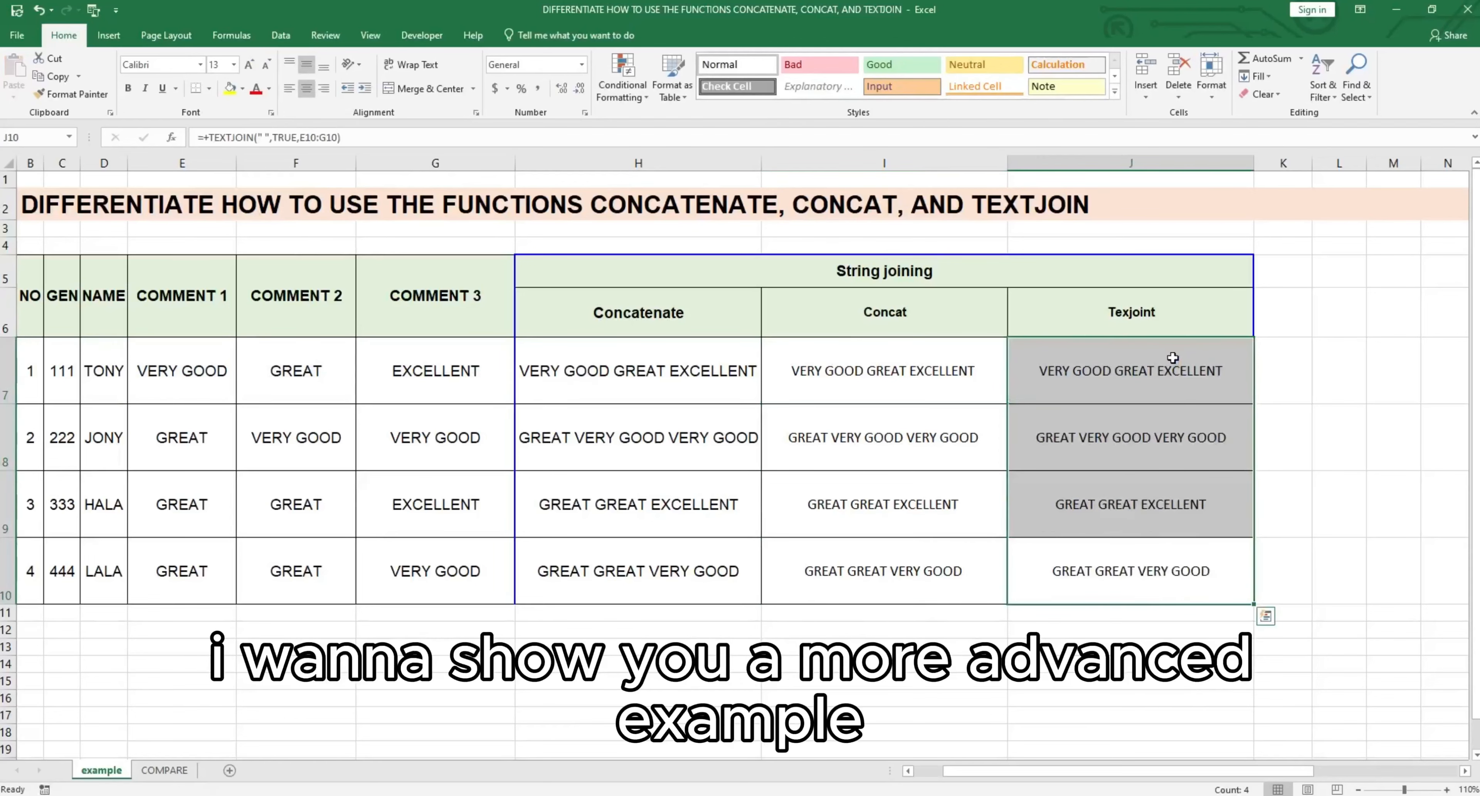
pyautogui.click(1134, 630)
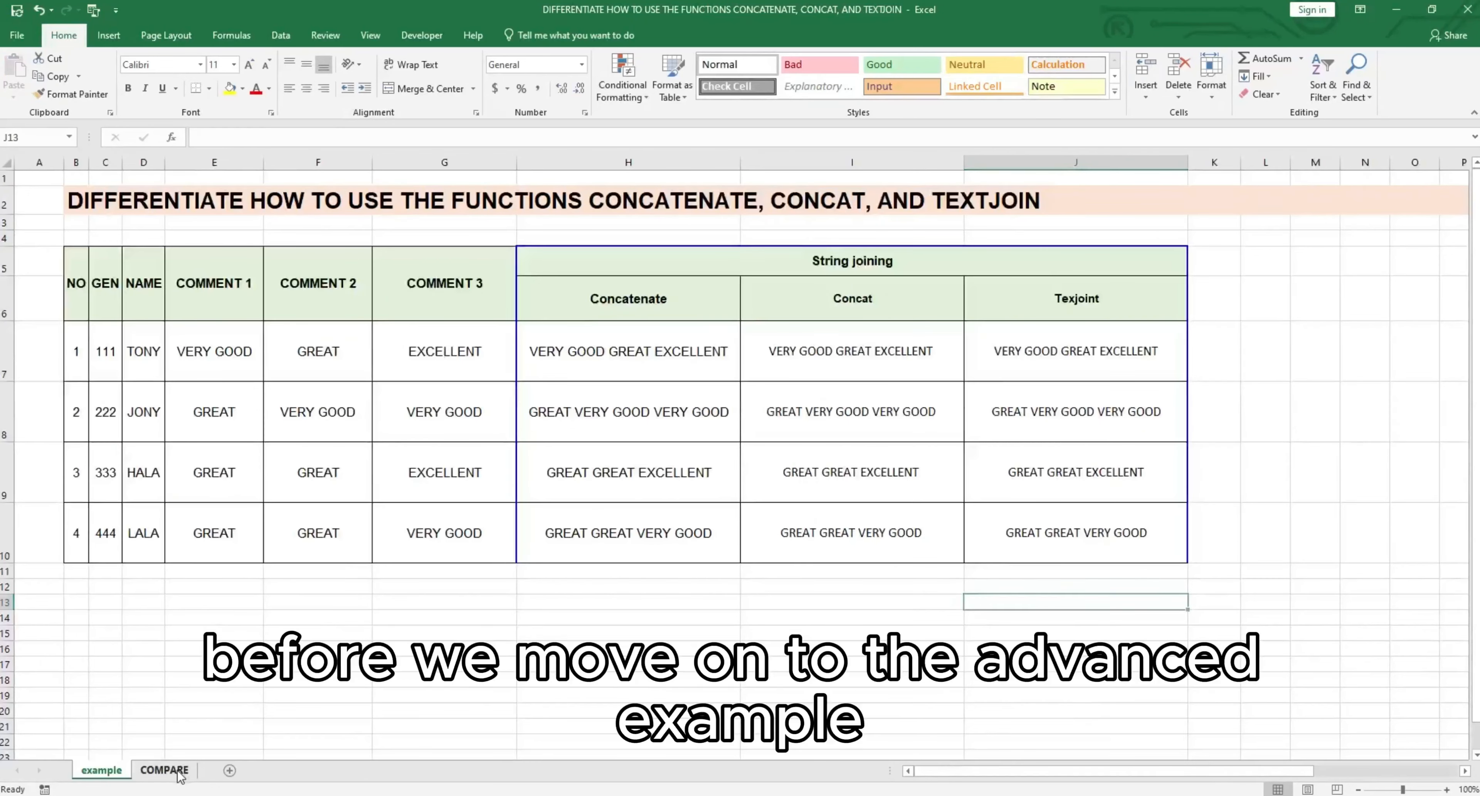
# Step: On the COMPARE sheet, fill the TEXTJOIN row B6:E6 with yellow
pyautogui.click(179, 773)
pyautogui.click(442, 578)
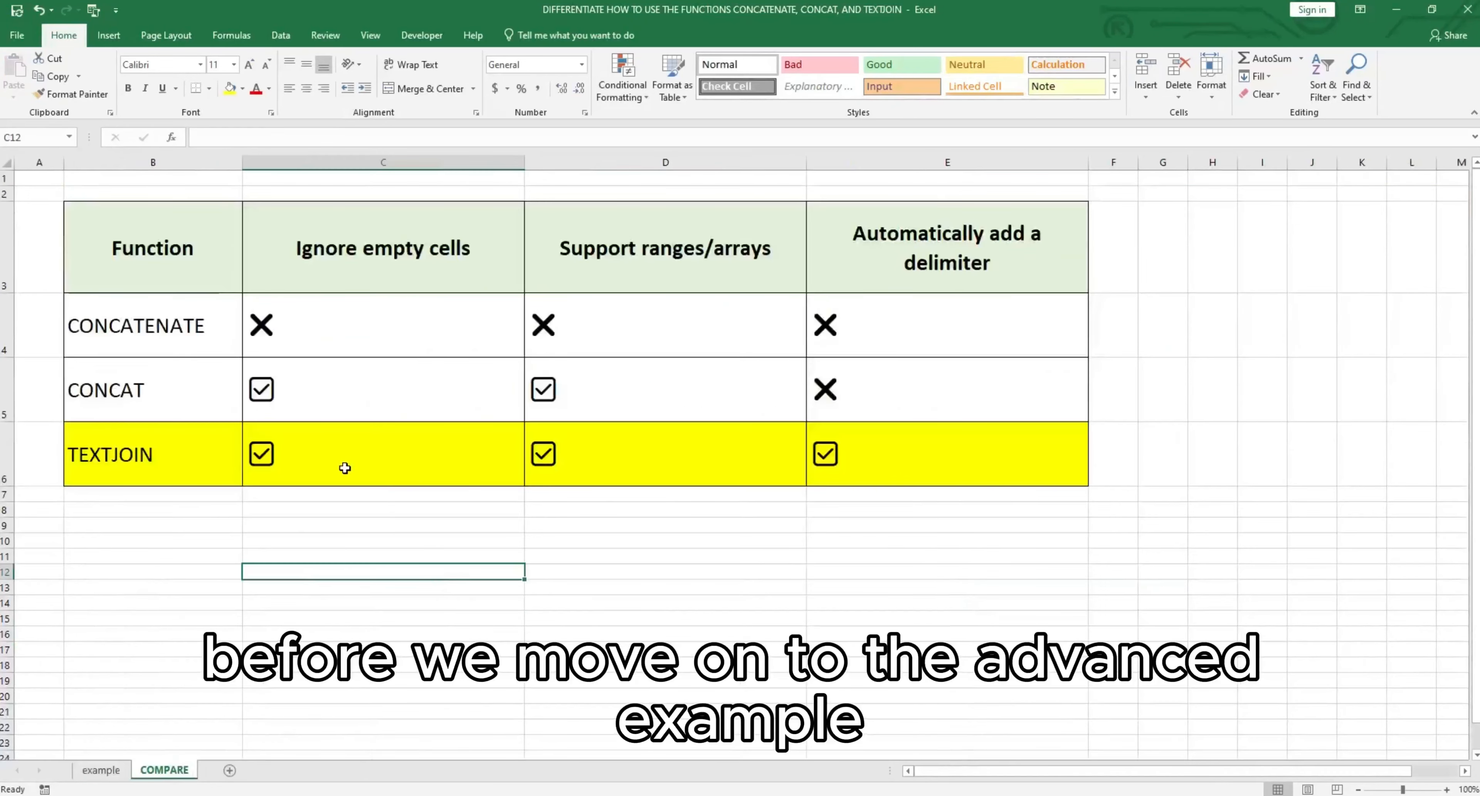
pyautogui.moveTo(164, 446); pyautogui.dragTo(896, 474)
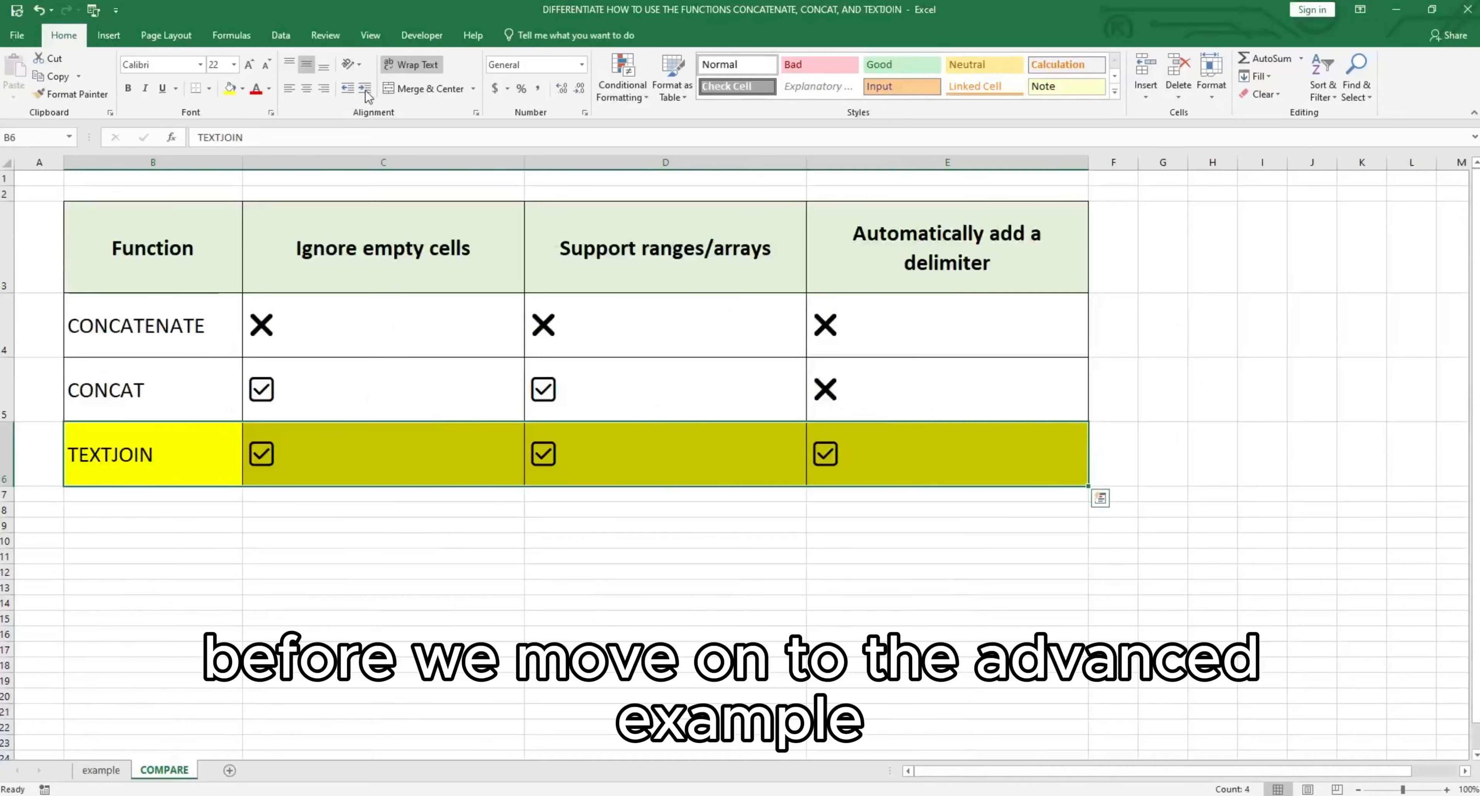
pyautogui.click(242, 89)
pyautogui.click(269, 210)
pyautogui.click(750, 570)
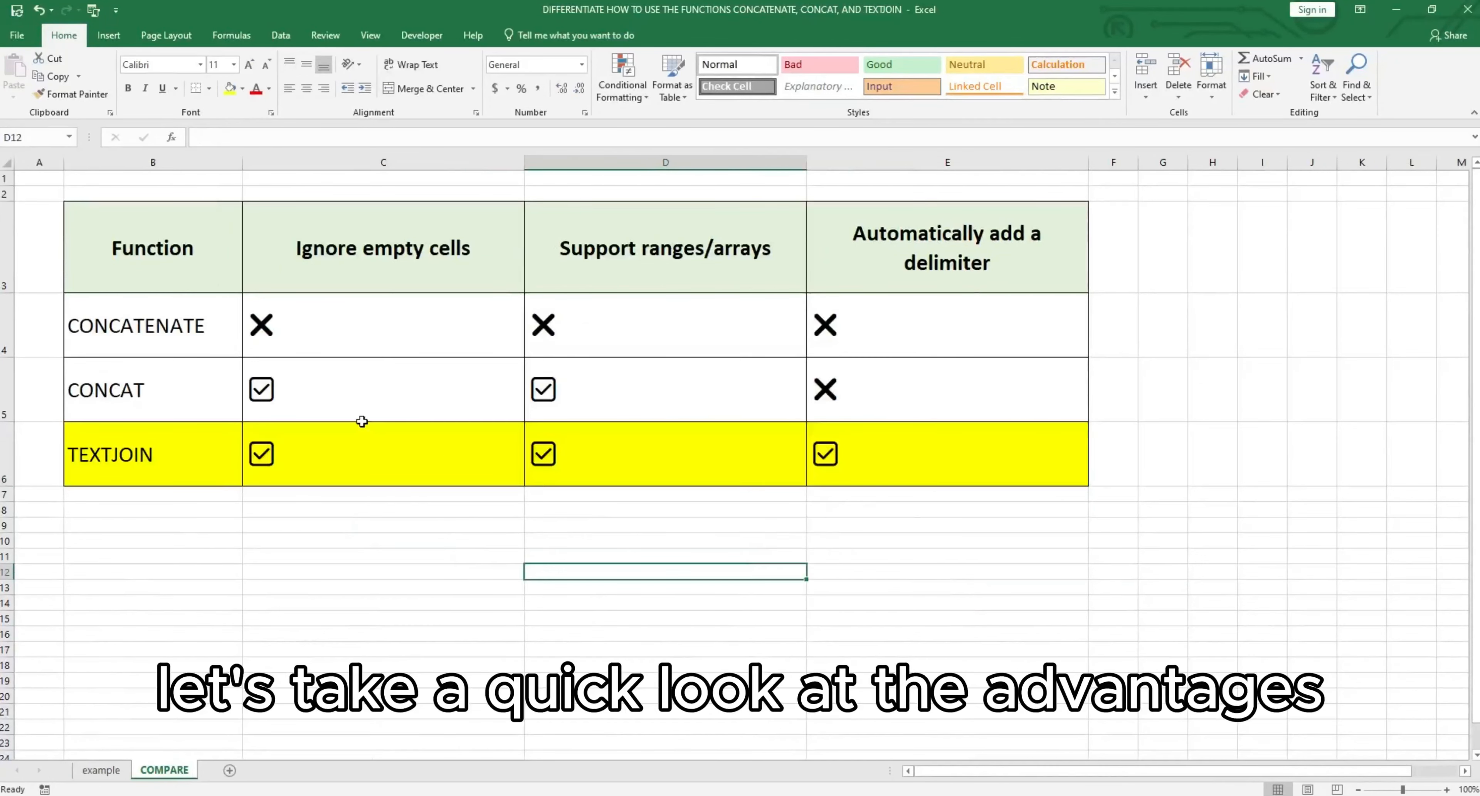
# Step: Examine the CONCATENATE and CONCAT rows for empty-cell handling, range support and automatic delimiters
pyautogui.click(147, 329)
pyautogui.click(295, 339)
pyautogui.click(620, 333)
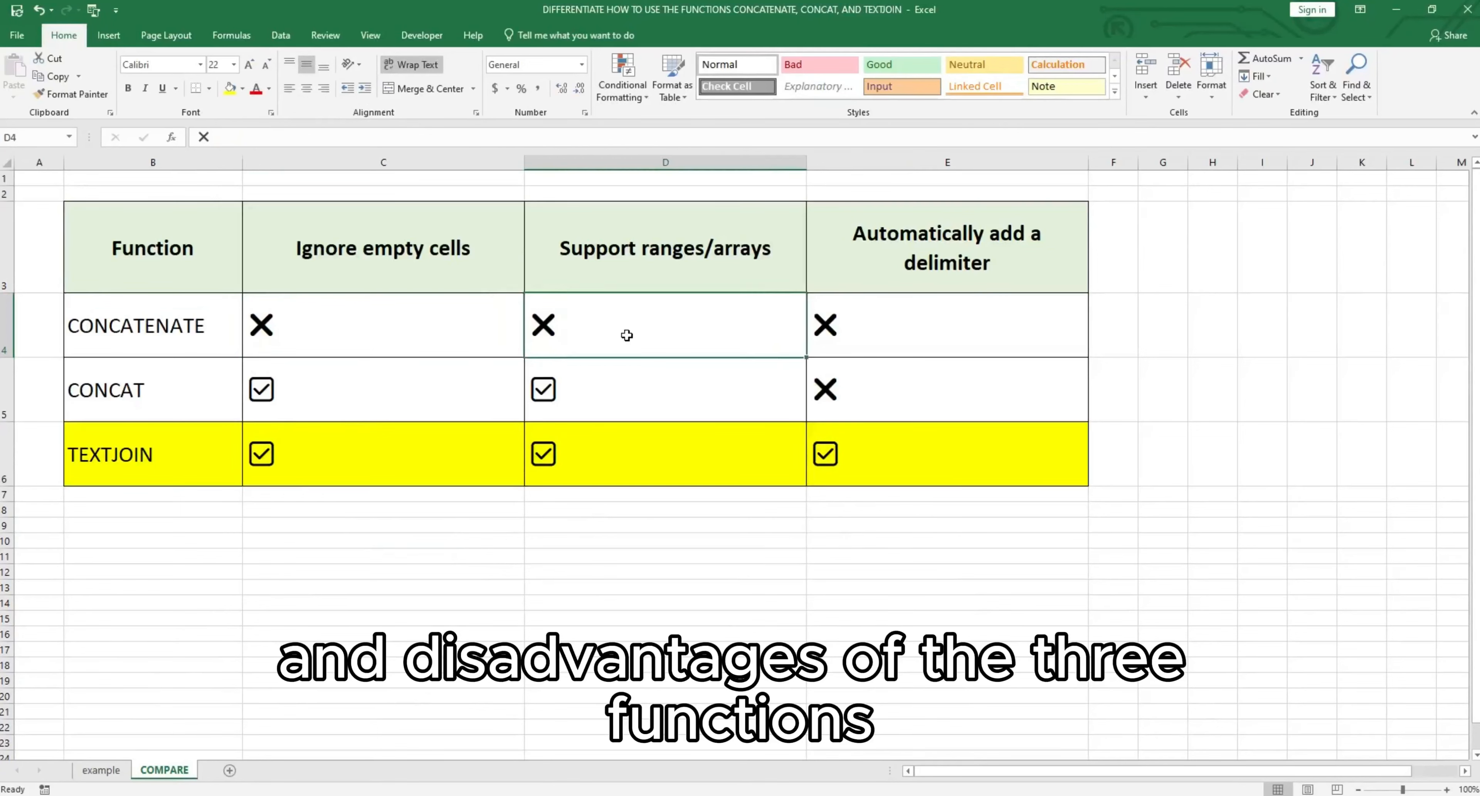
pyautogui.click(926, 323)
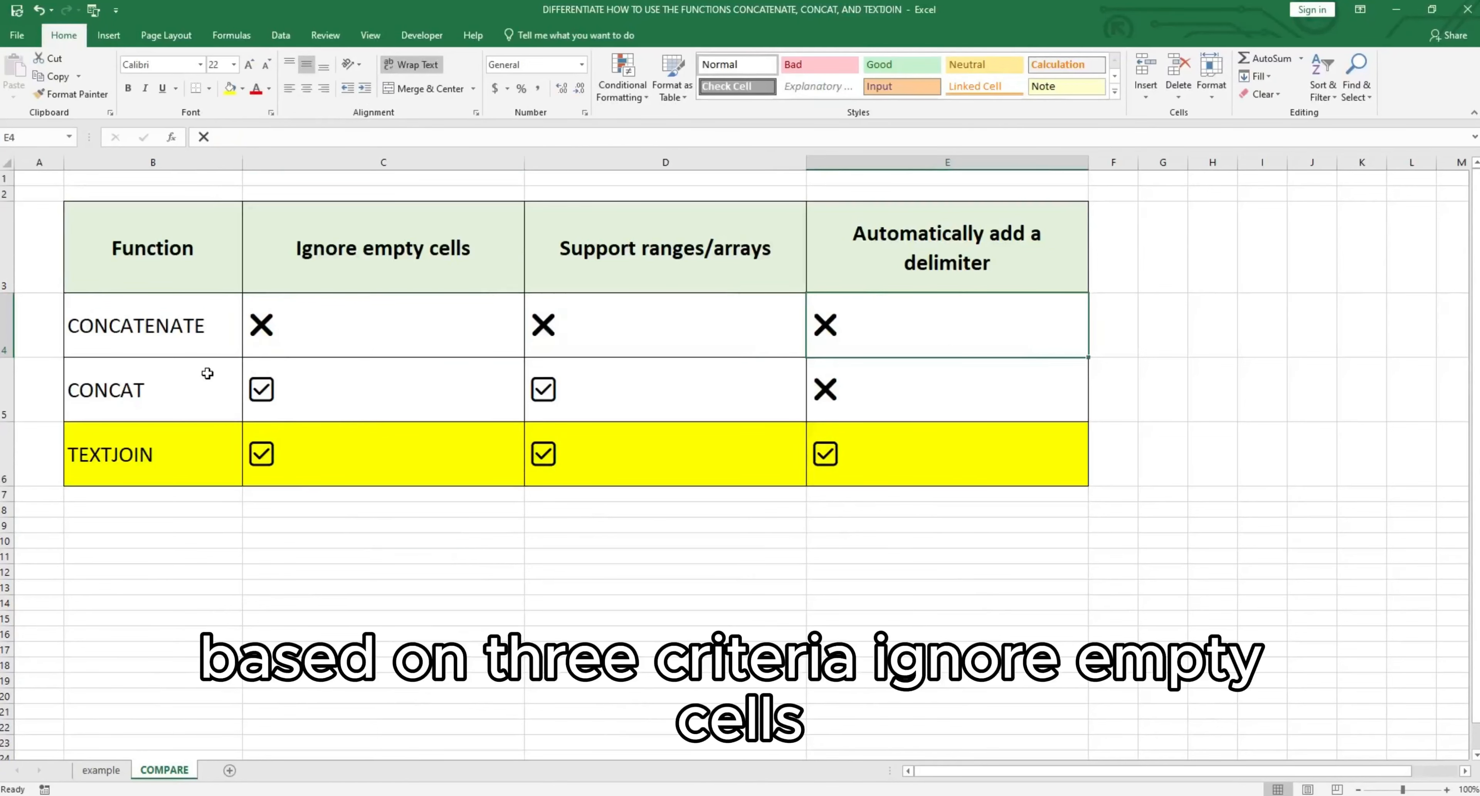
pyautogui.click(159, 383)
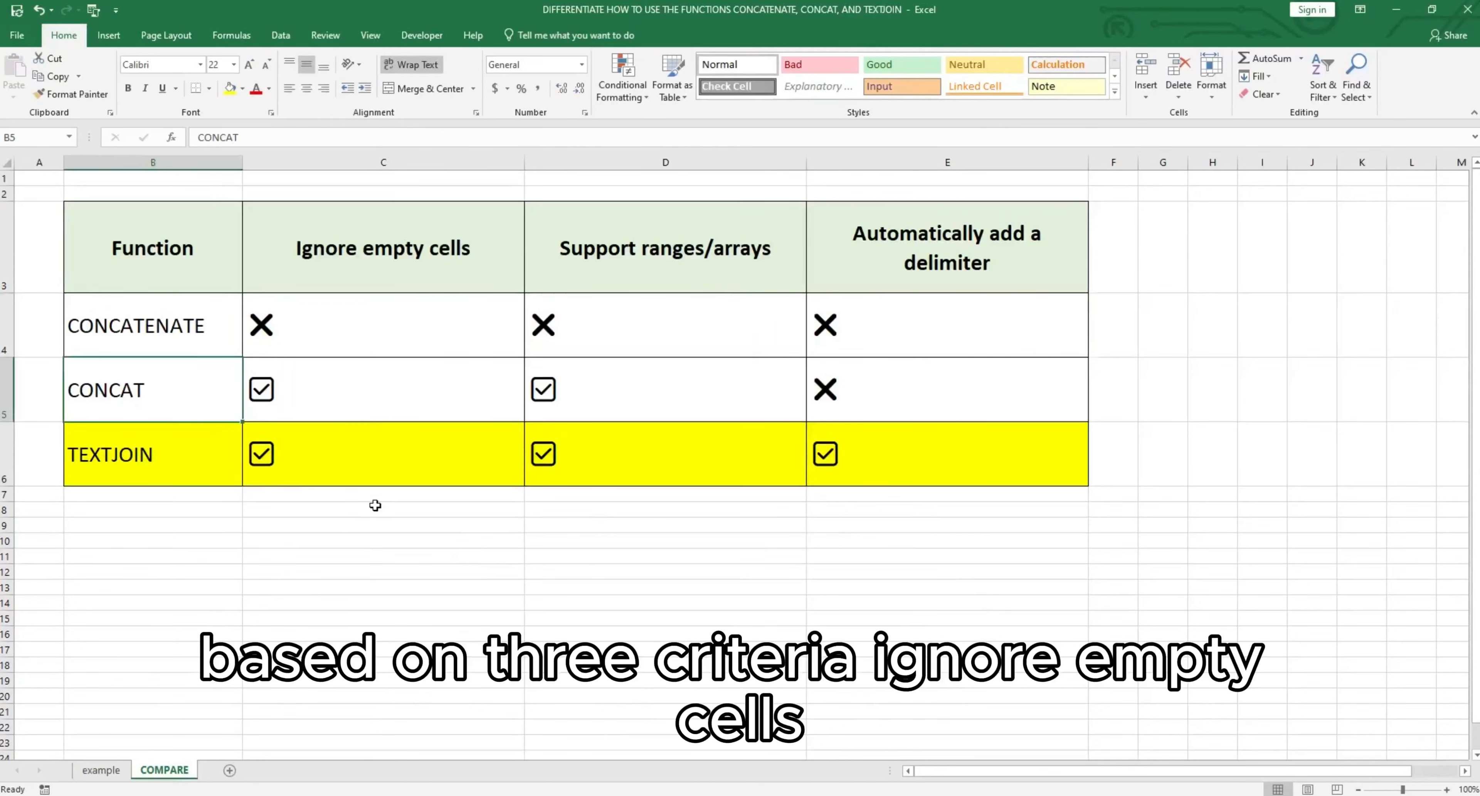
pyautogui.click(383, 391)
pyautogui.click(648, 398)
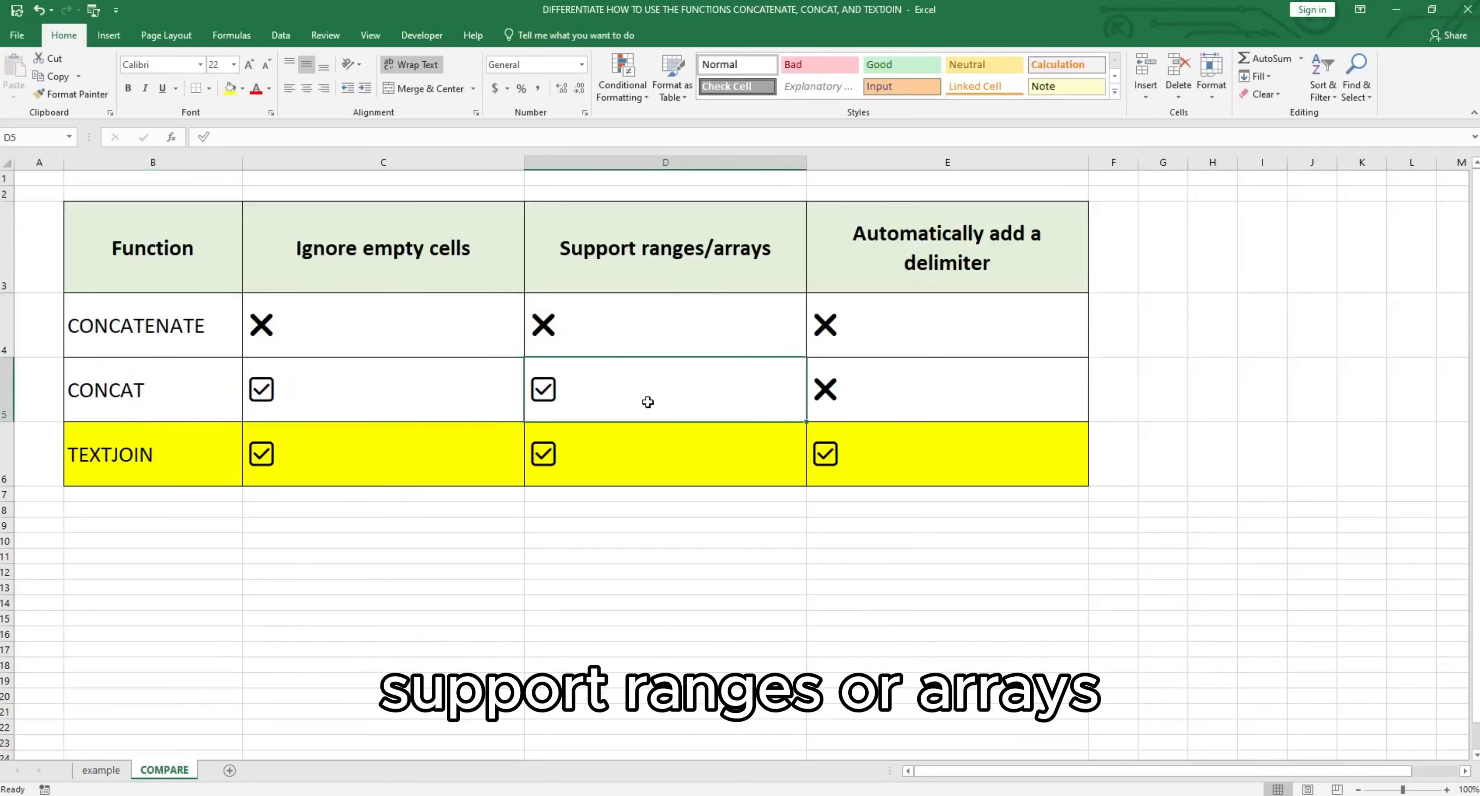
pyautogui.click(896, 399)
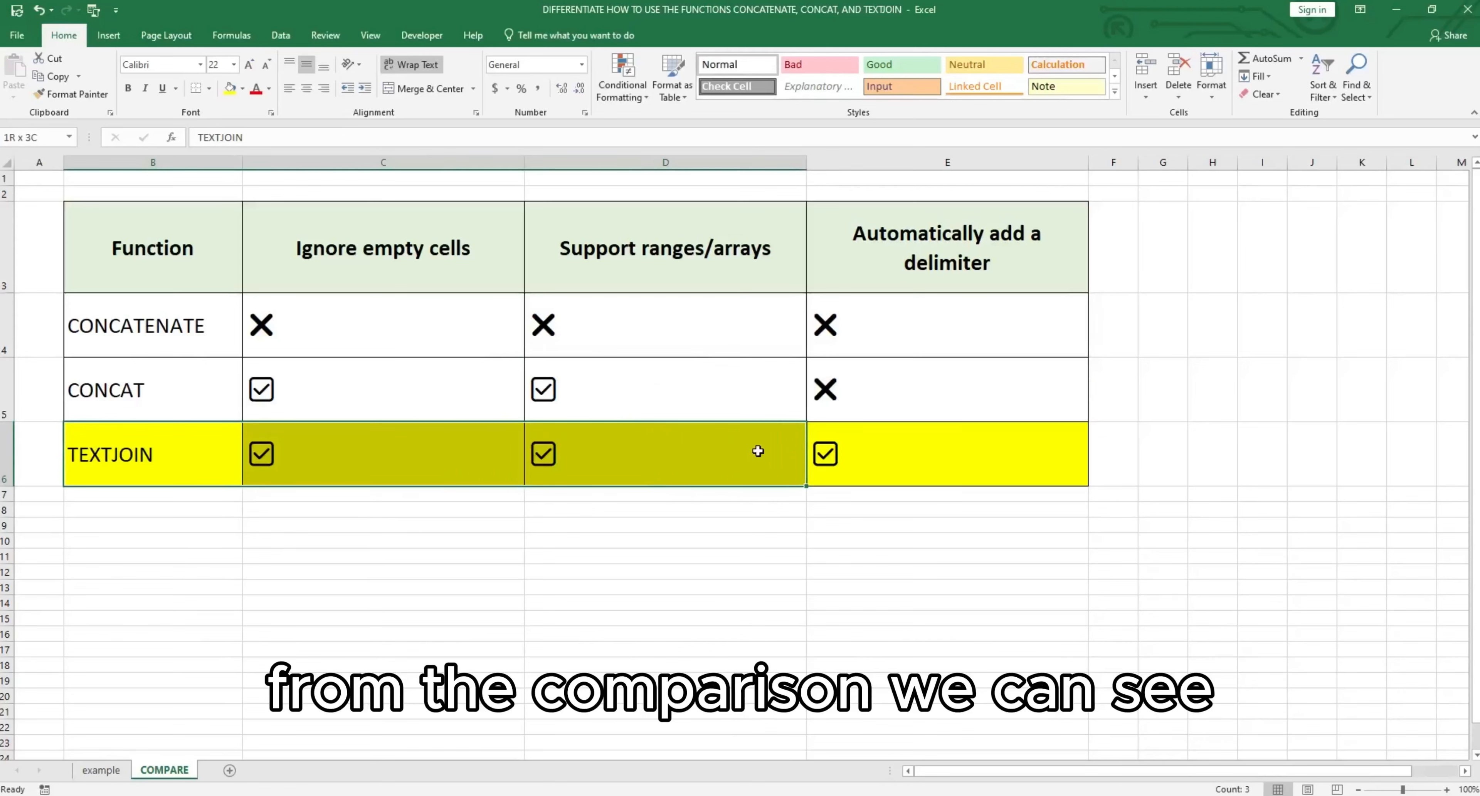
# Step: Review the TEXTJOIN row across B6:E6 for empty-cell handling, range support and automatic delimiters
pyautogui.moveTo(758, 451); pyautogui.dragTo(1048, 451)
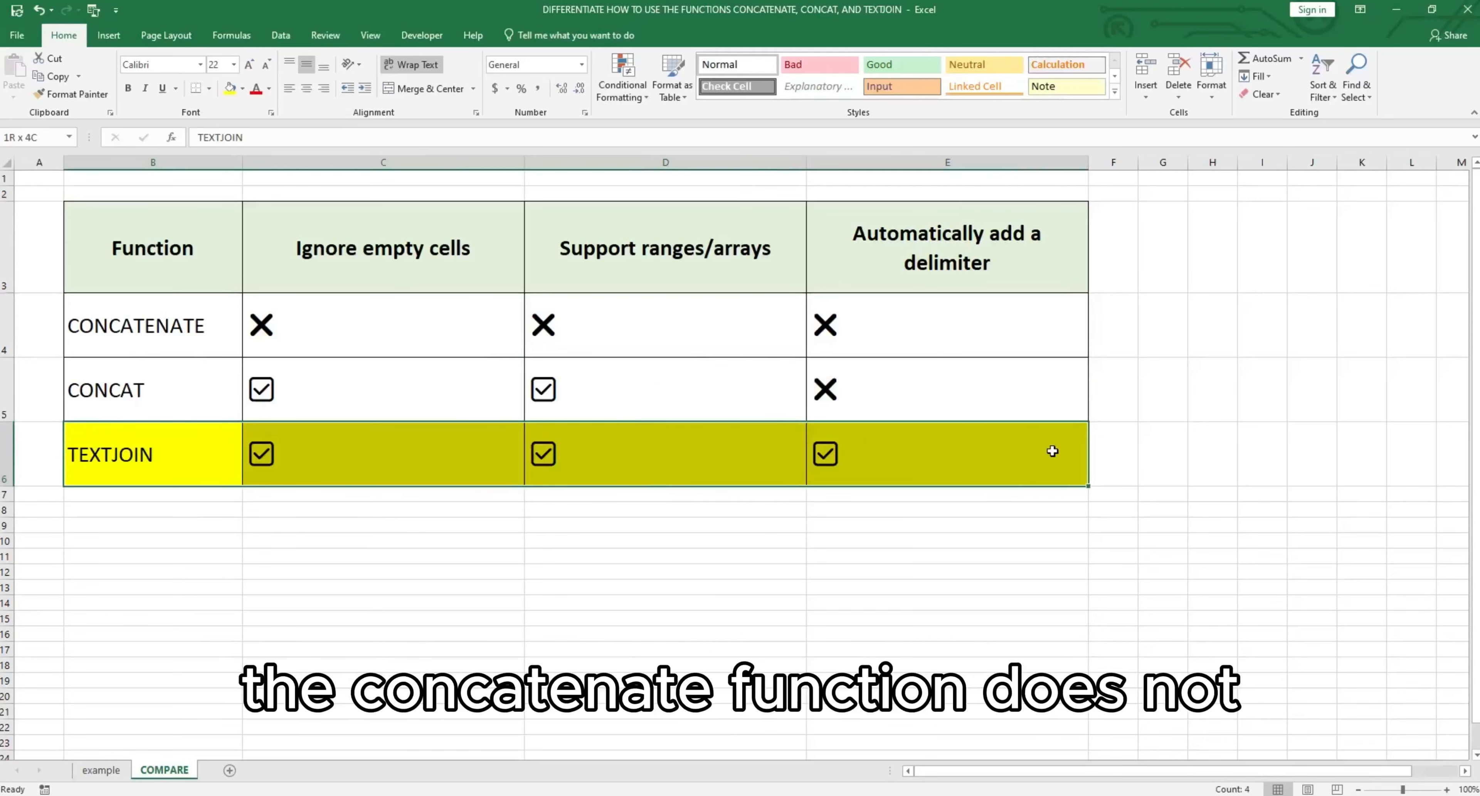
pyautogui.click(637, 525)
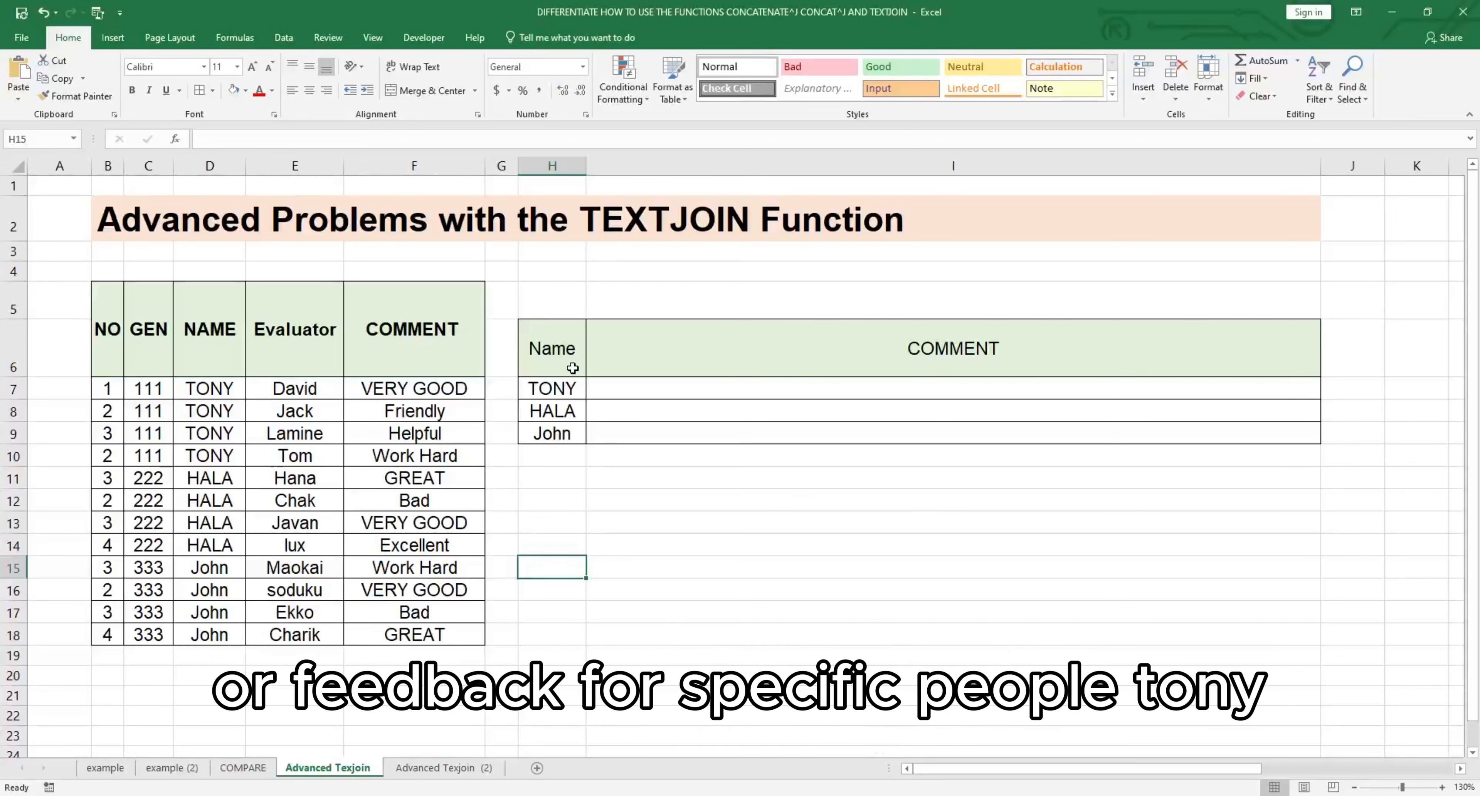
# Step: Examine the names in H7:H9 of the Advanced Texjoin sheet whose comments need combining
pyautogui.click(687, 501)
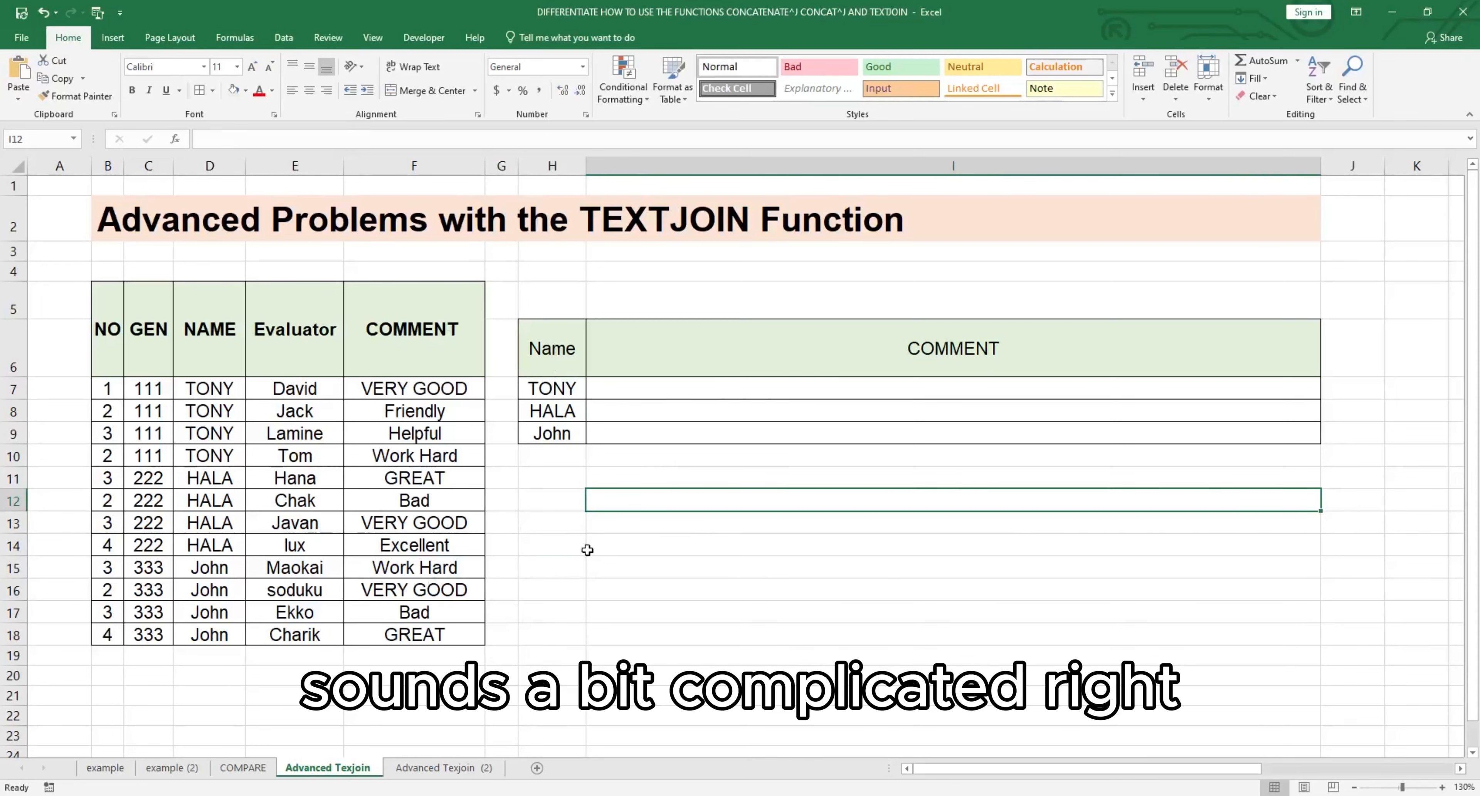
pyautogui.click(545, 391)
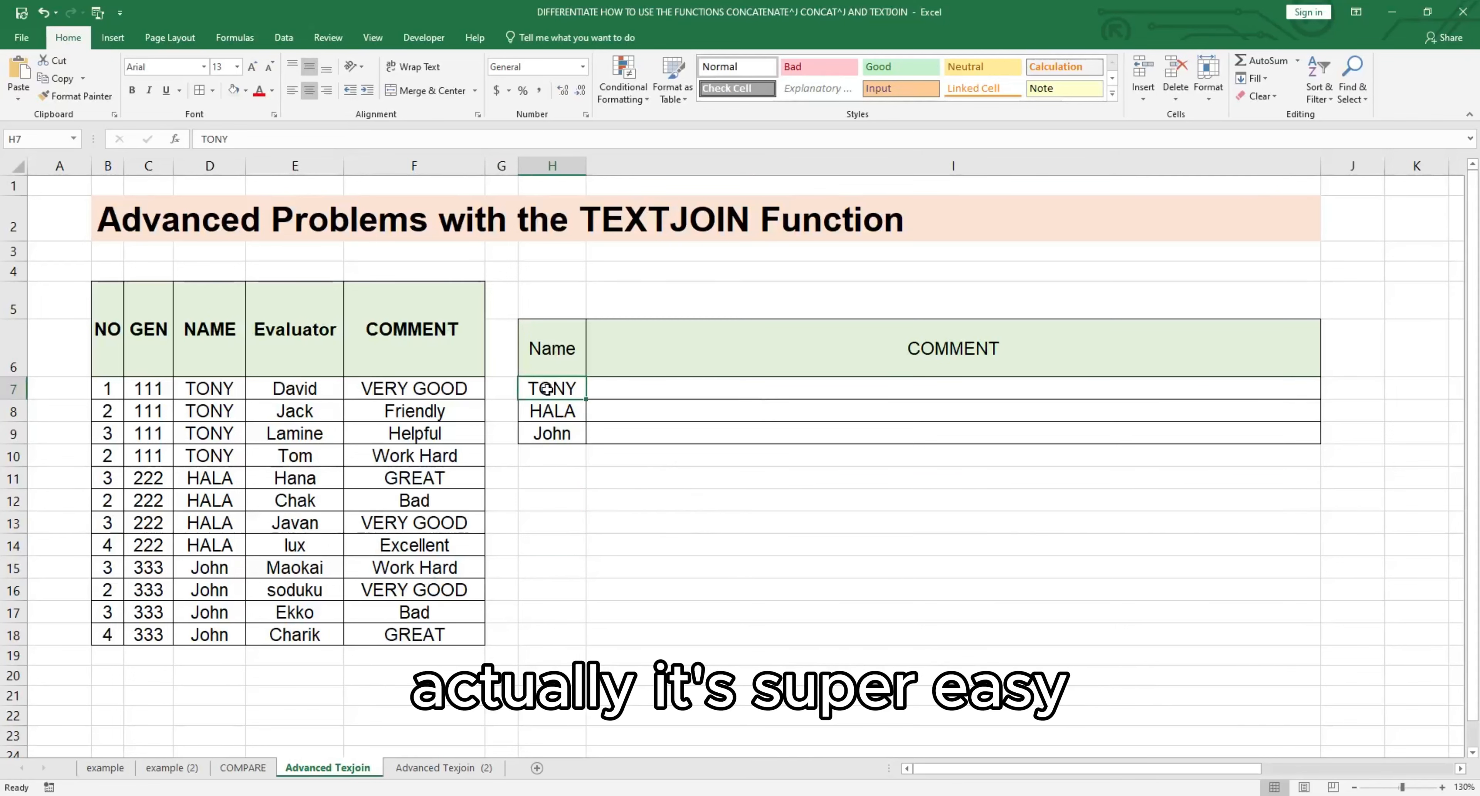
pyautogui.click(560, 417)
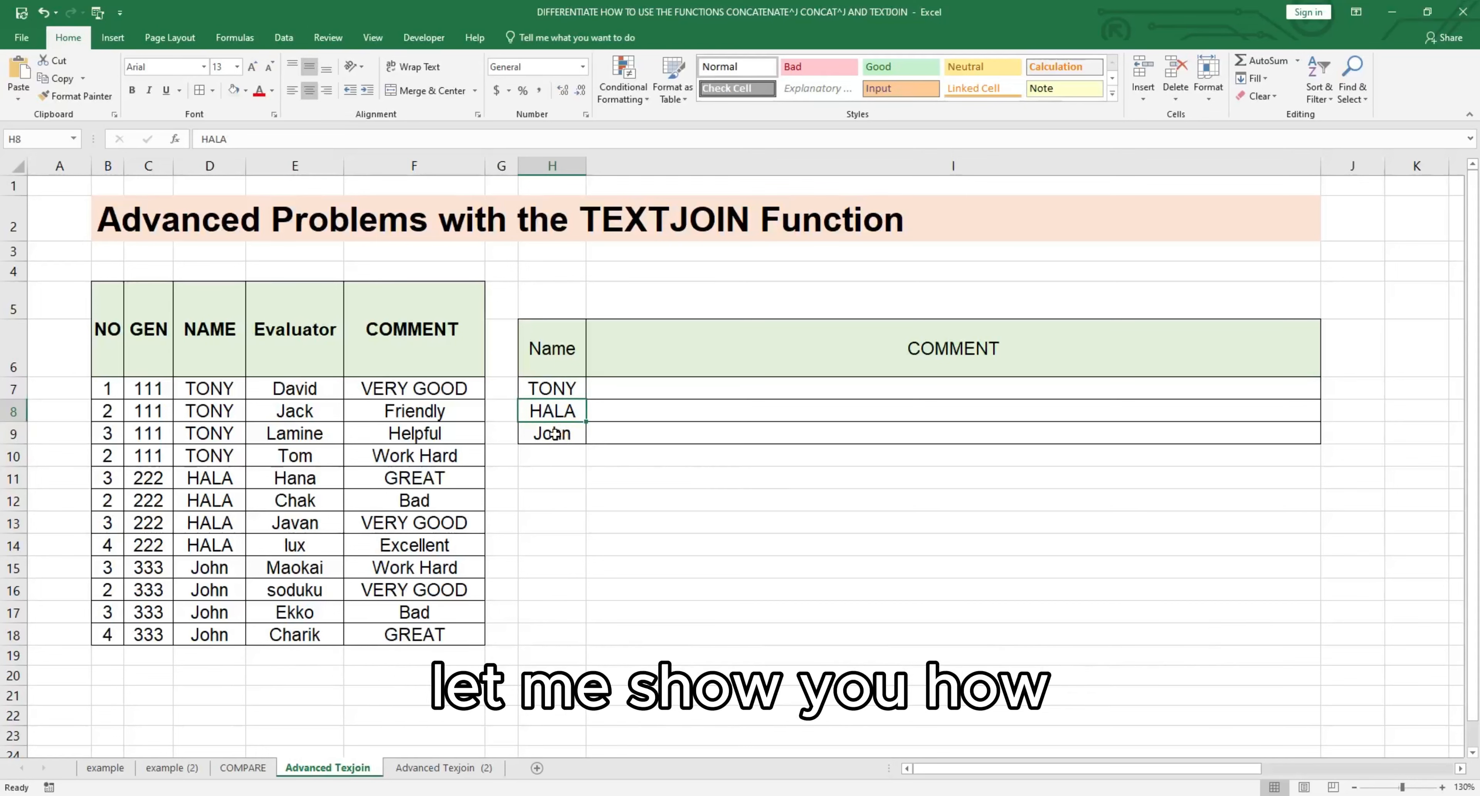
pyautogui.click(821, 485)
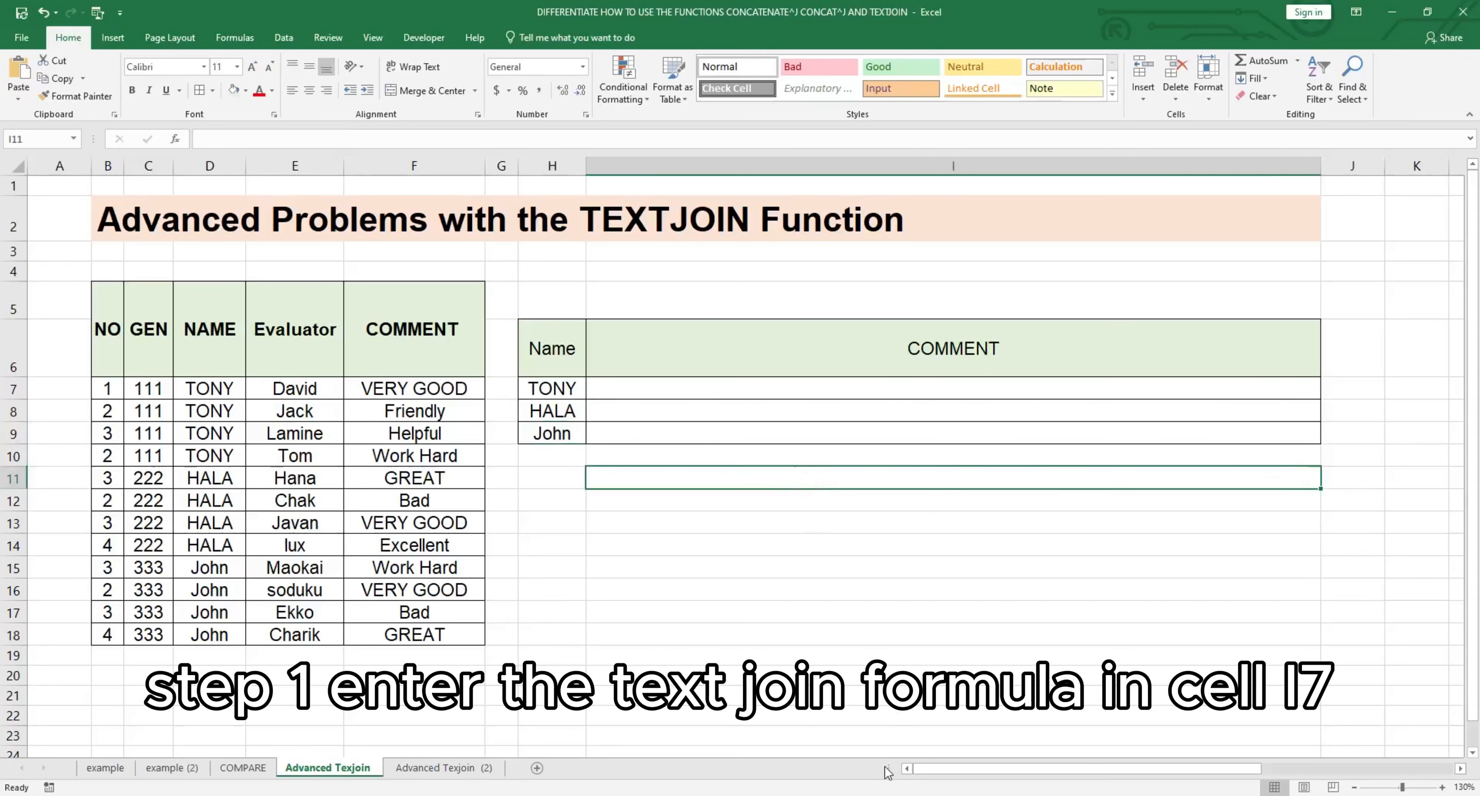
# Step: Start a TEXTJOIN formula in I7 with ";" as the delimiter and TRUE to ignore empty cells
pyautogui.click(716, 392)
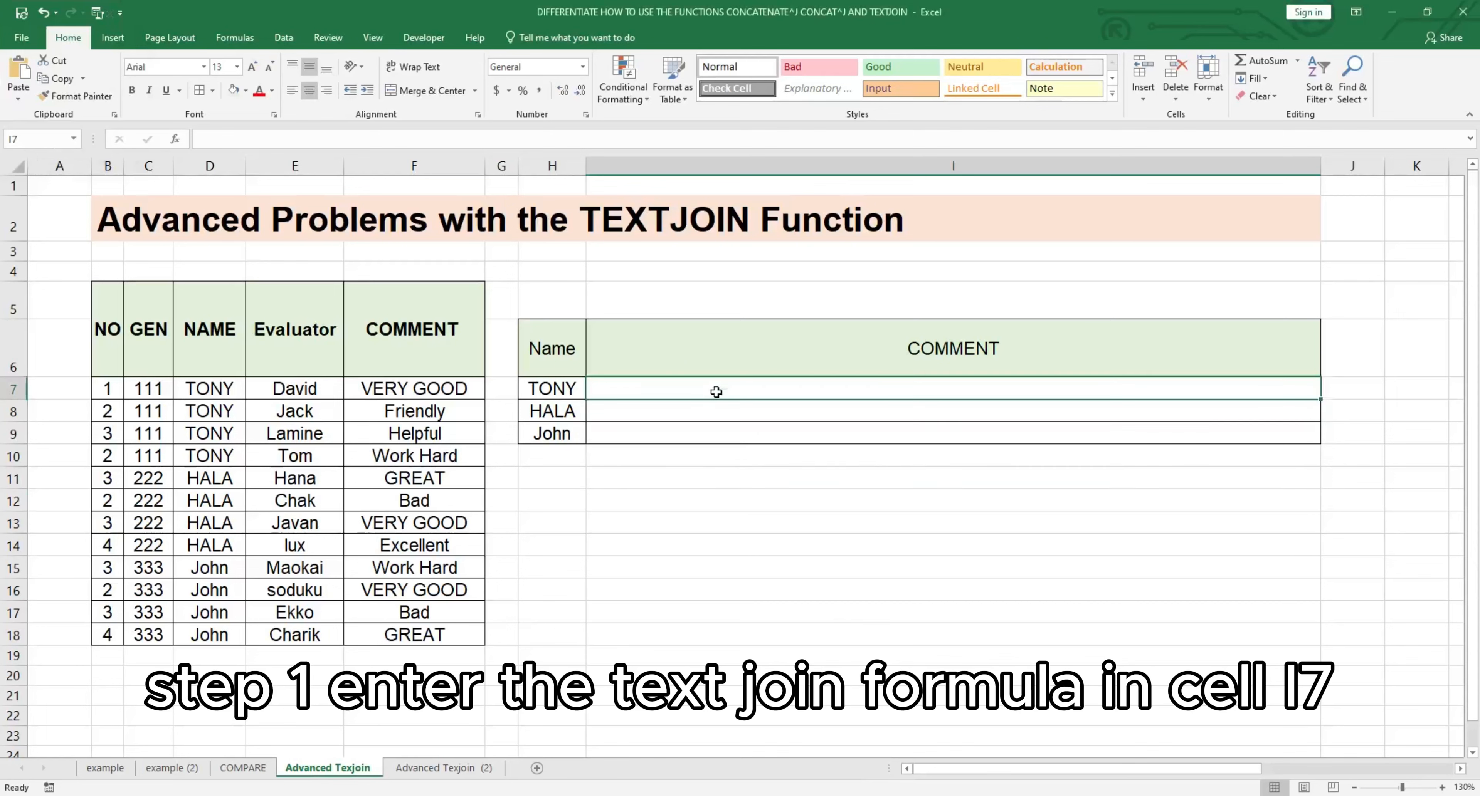
pyautogui.write('+tex')
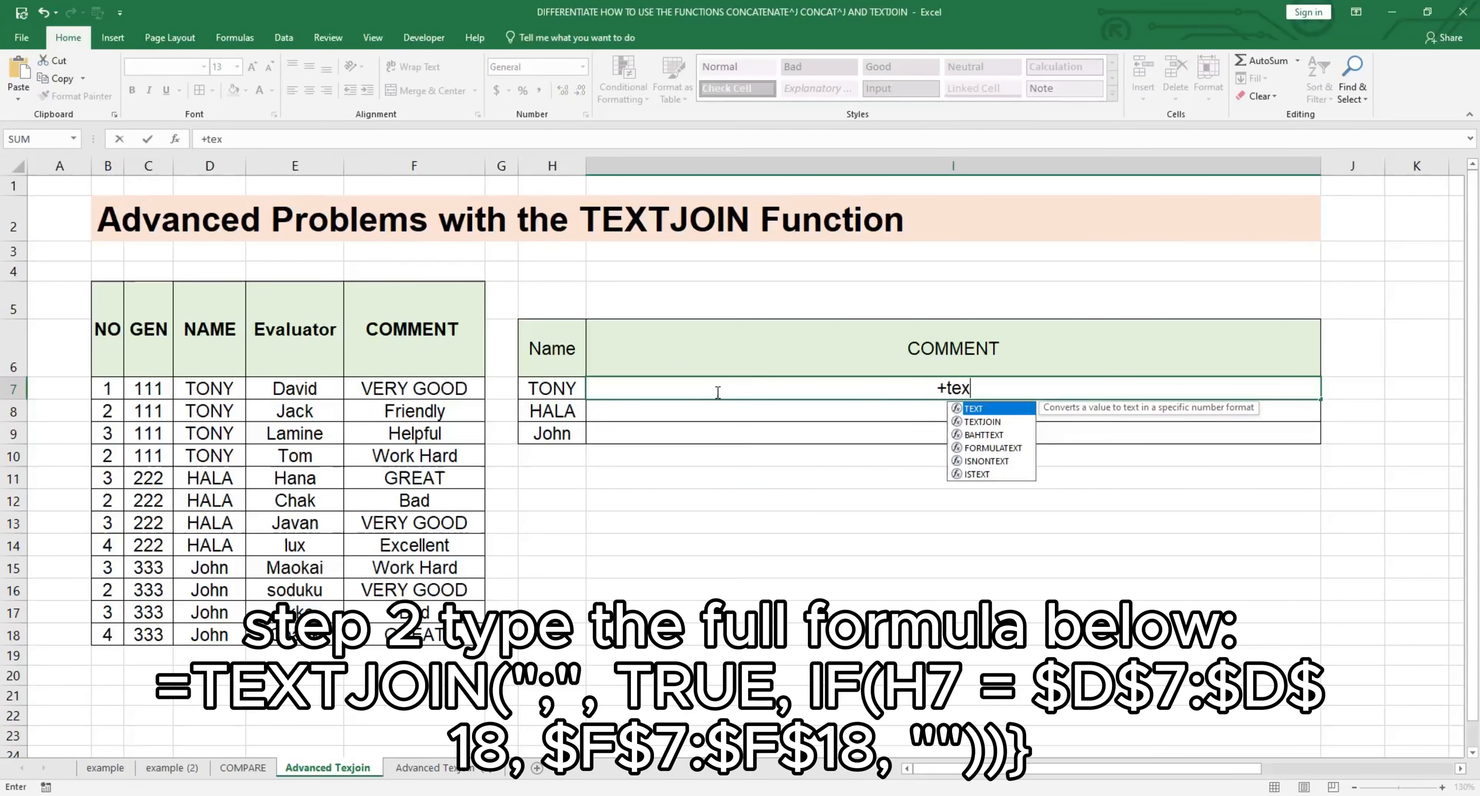
pyautogui.press('Down')
pyautogui.press('Tab')
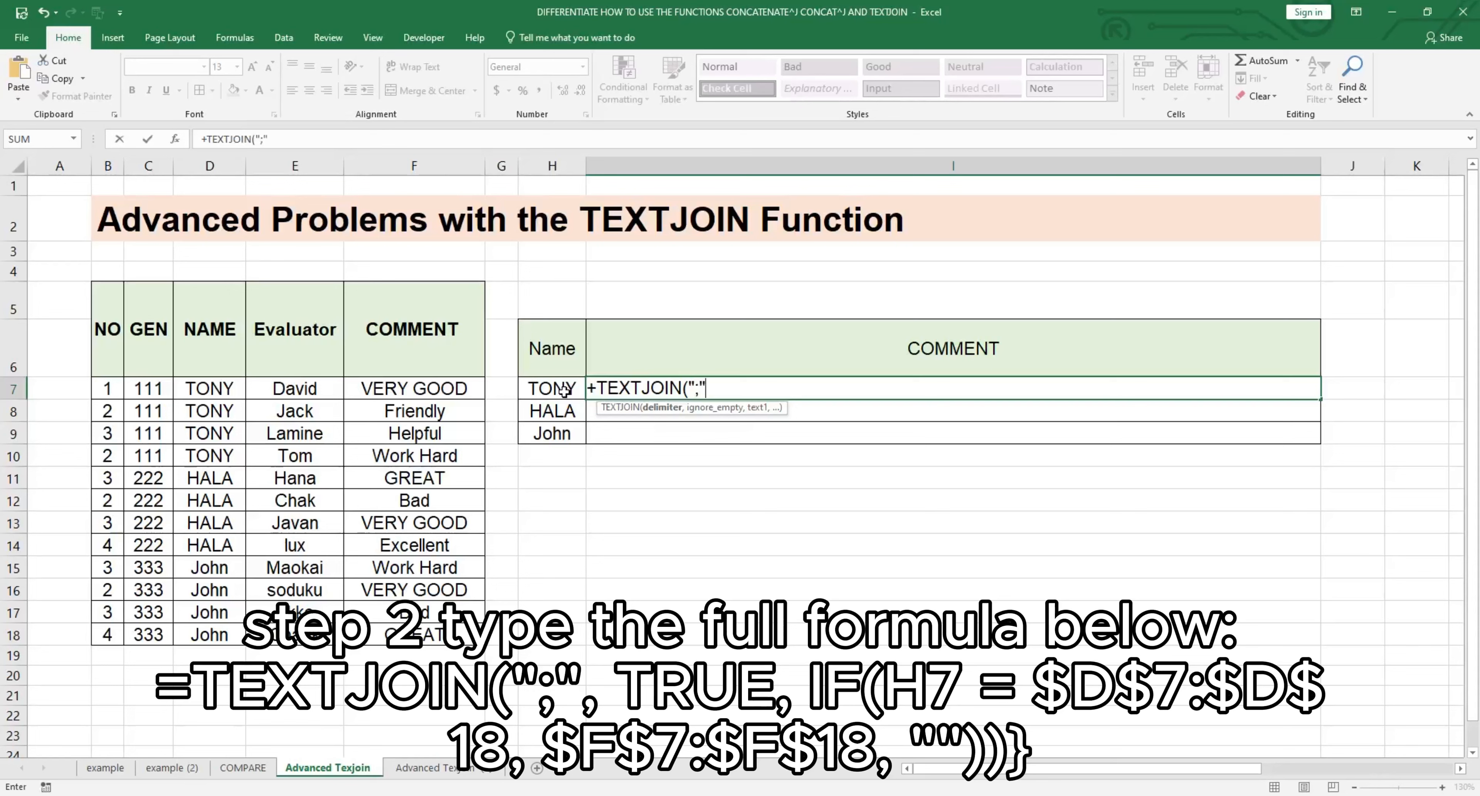
pyautogui.write(',tr')
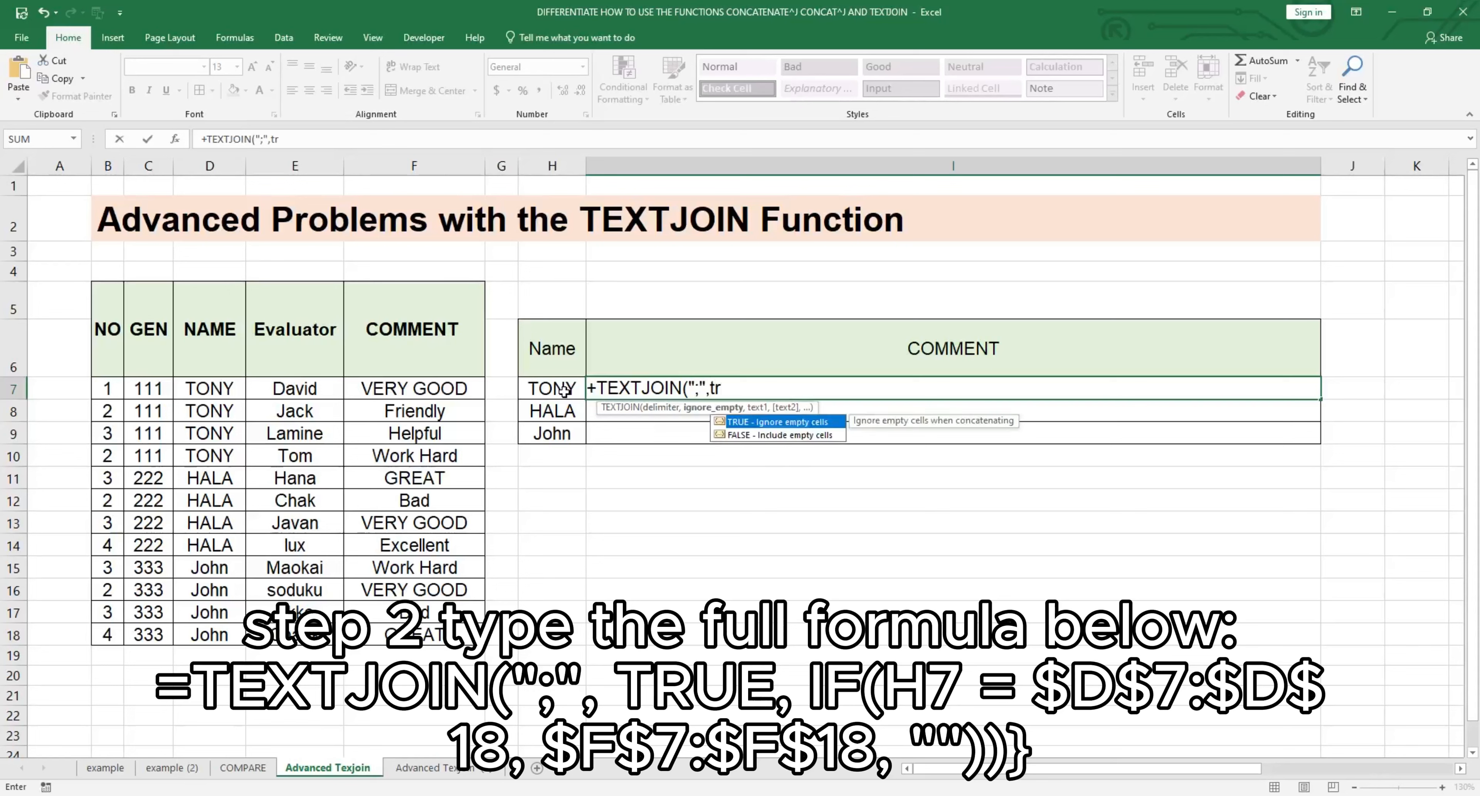
pyautogui.write('u')
pyautogui.press('Tab')
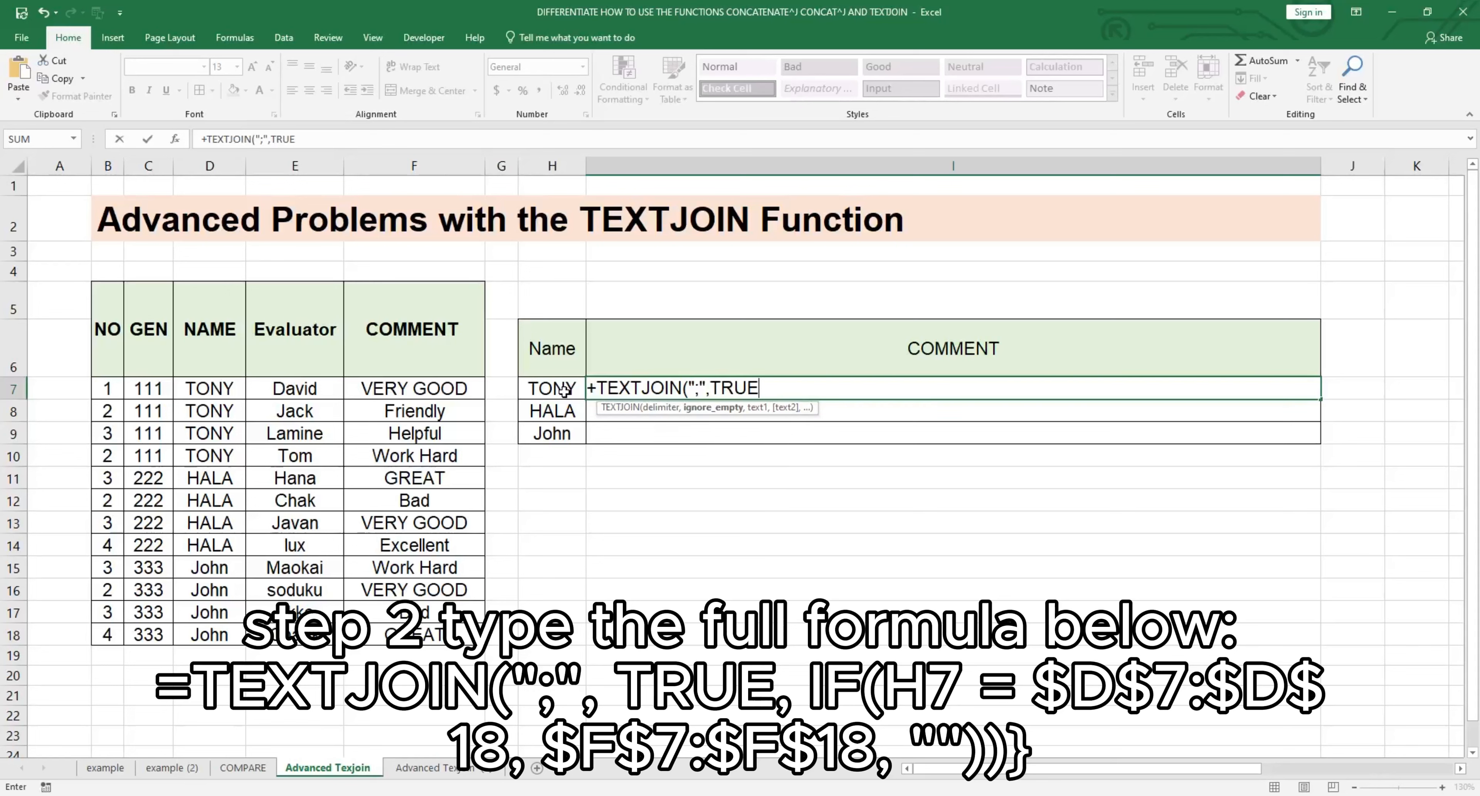
# Step: Add a nested IF as the text argument, testing H7 against the absolute name range $D$7:$D$18
pyautogui.write(',IF(')
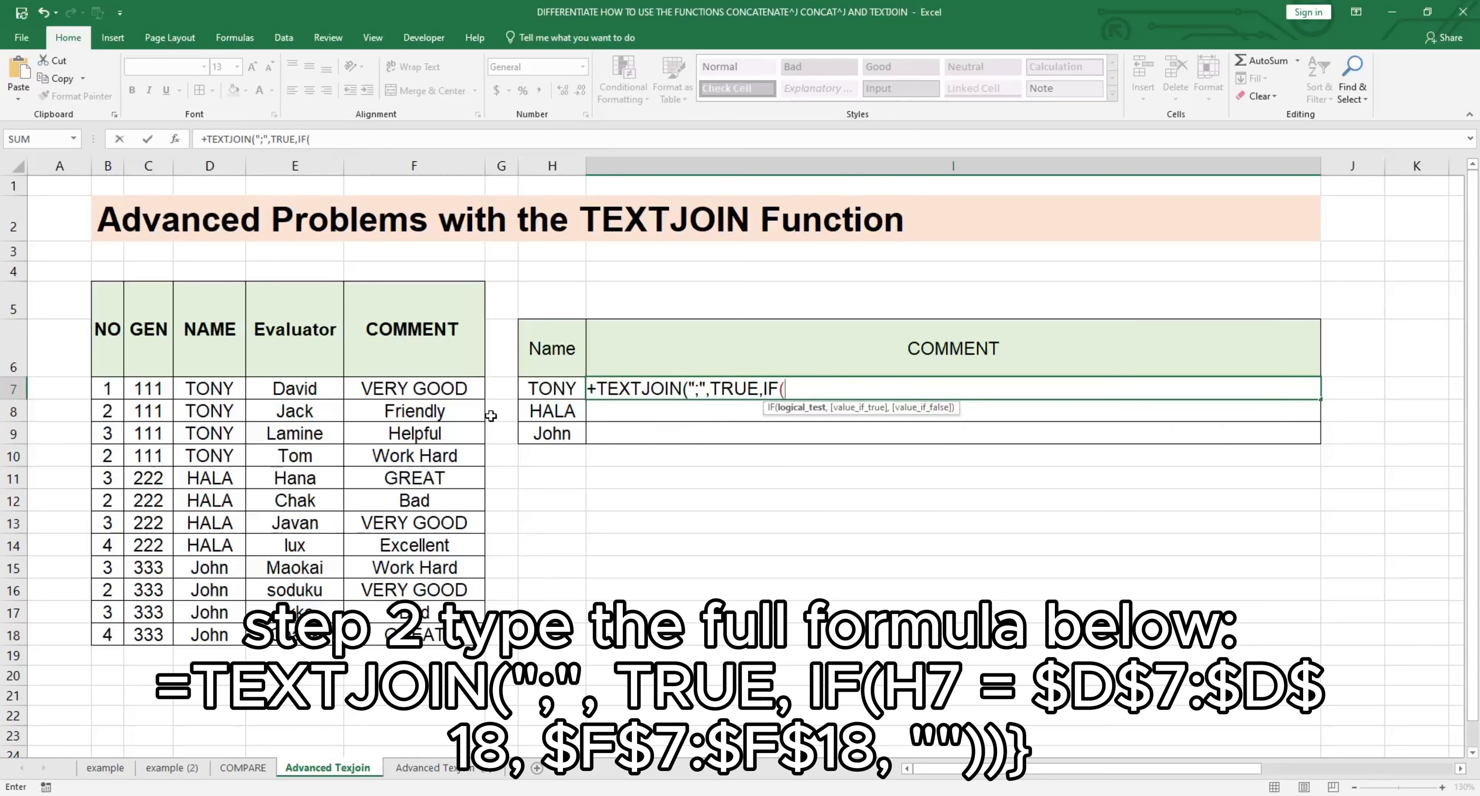
pyautogui.click(549, 397)
pyautogui.write('=')
pyautogui.click(214, 392)
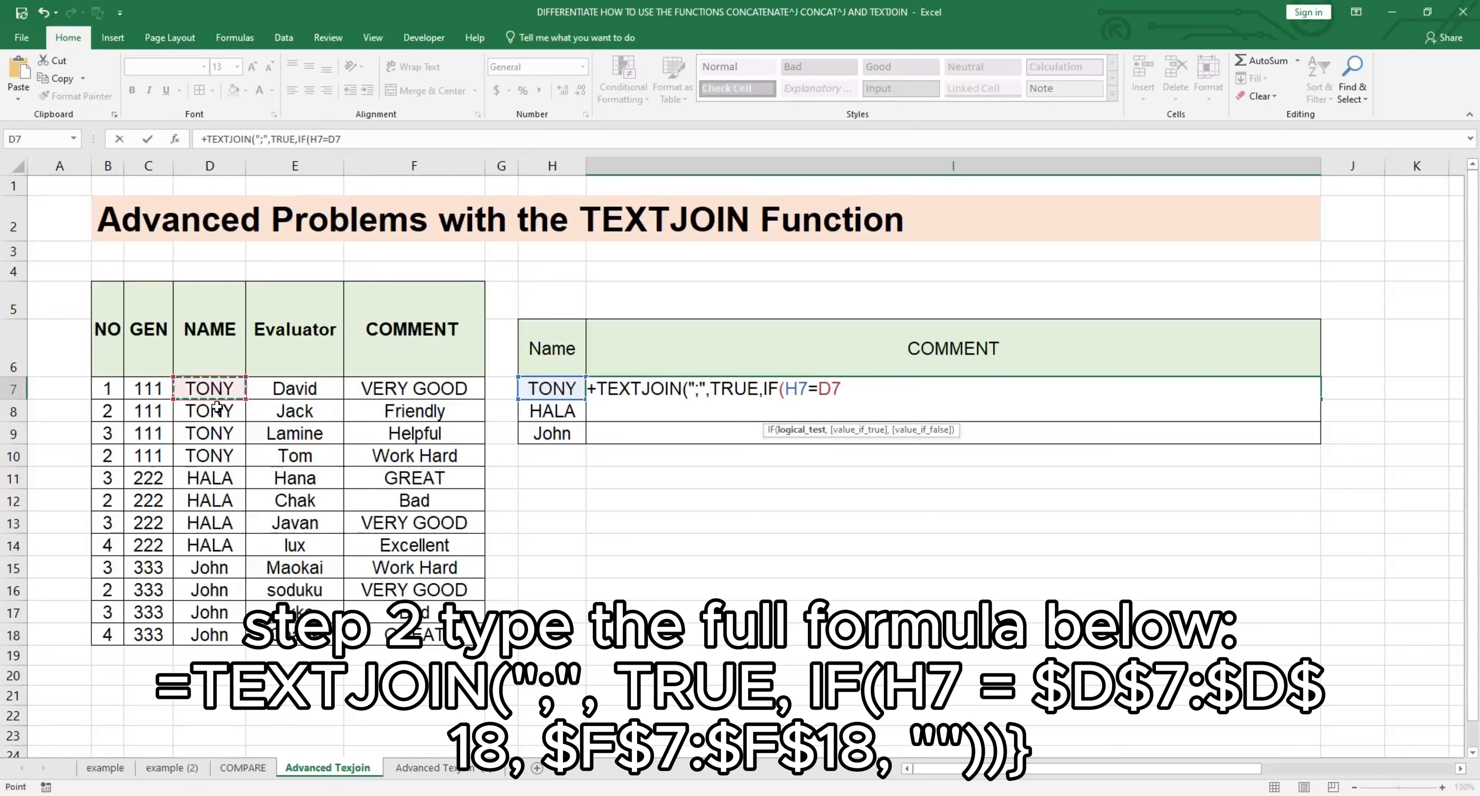
pyautogui.moveTo(217, 406); pyautogui.dragTo(215, 635)
pyautogui.press('F4')
pyautogui.write(',')
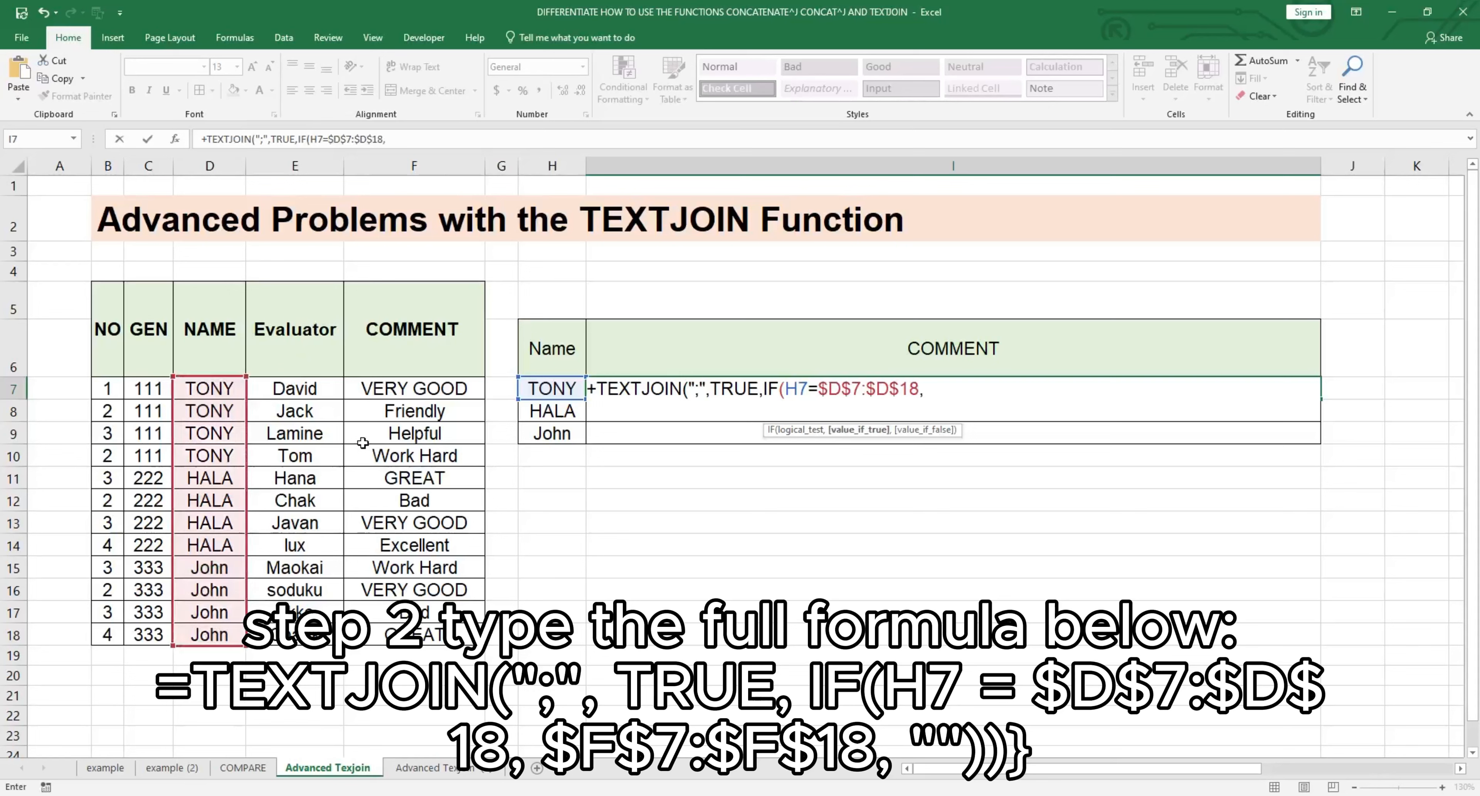
# Step: Return $F$7:$F$18 for matches and "" otherwise, close both functions and enter I7 as an array formula
pyautogui.moveTo(368, 391); pyautogui.dragTo(368, 635)
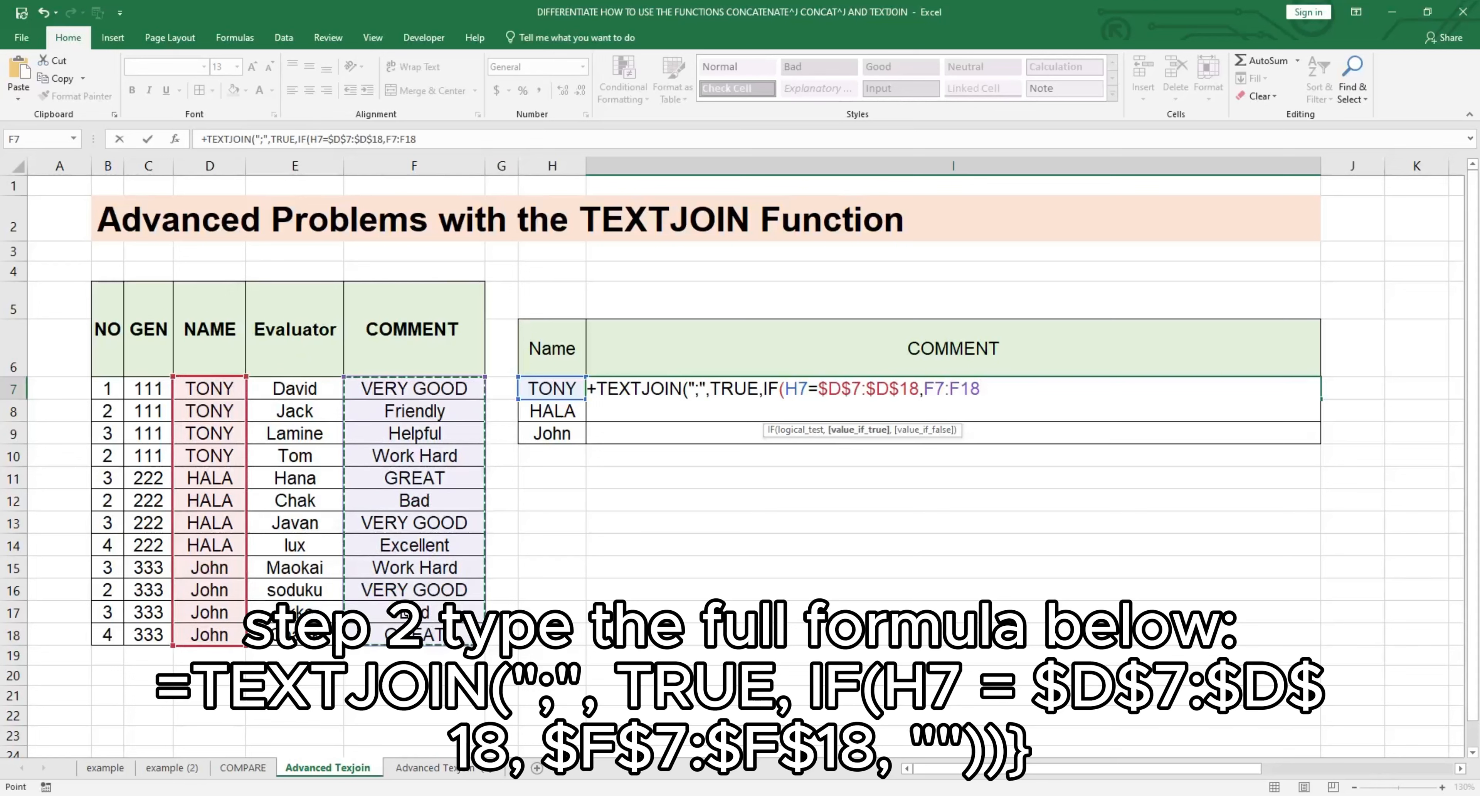
pyautogui.press('F4')
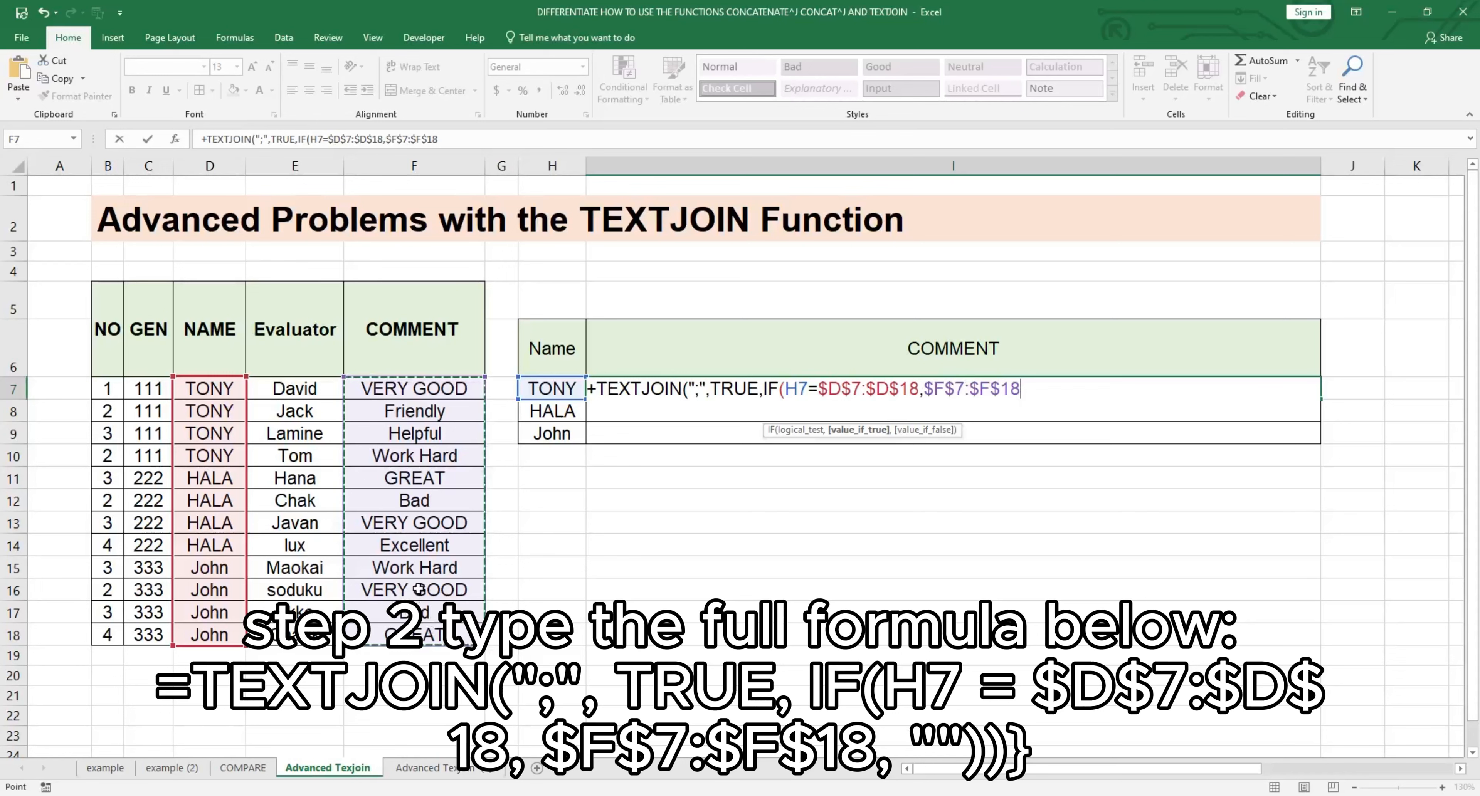
pyautogui.write(',"")')
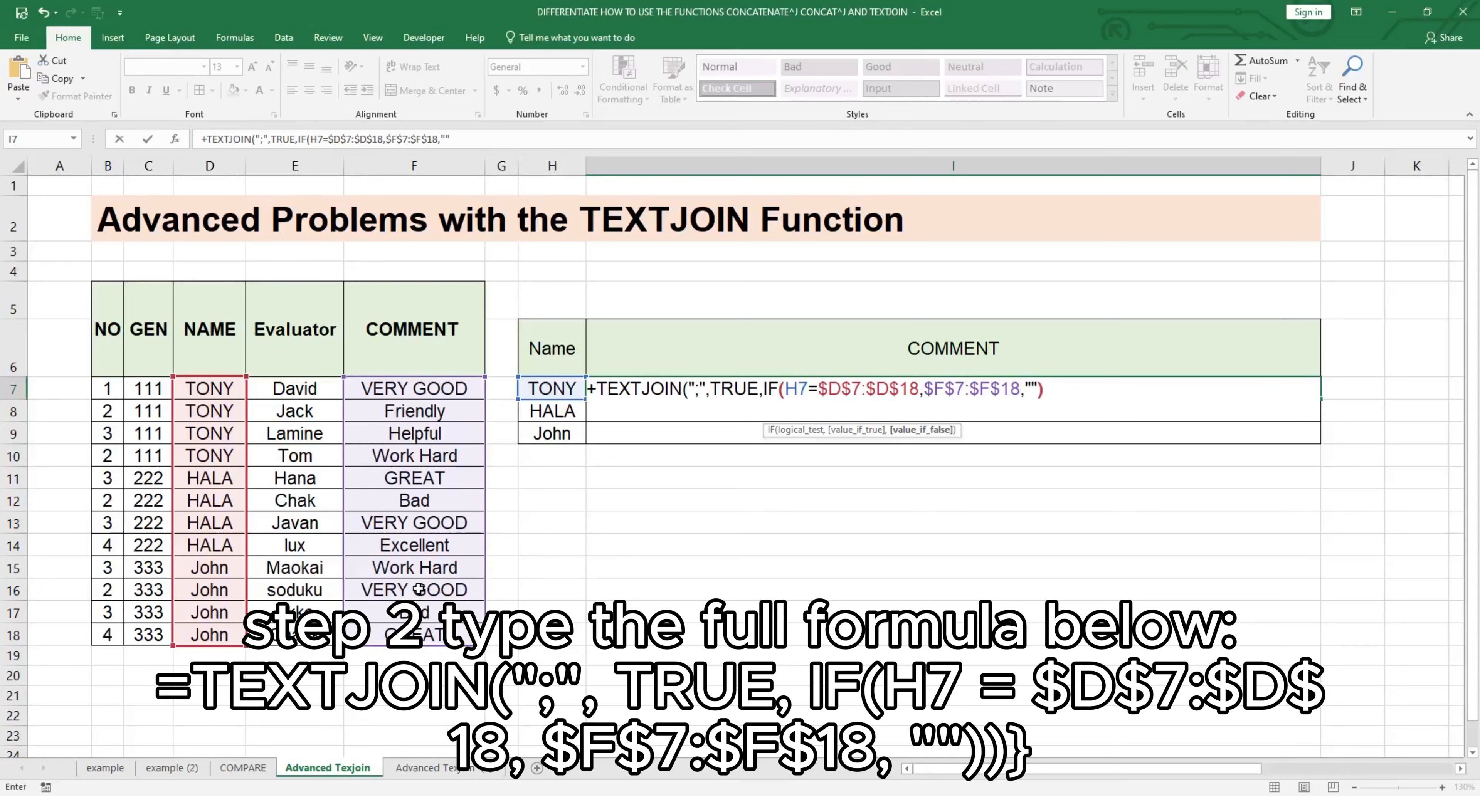
pyautogui.write(')')
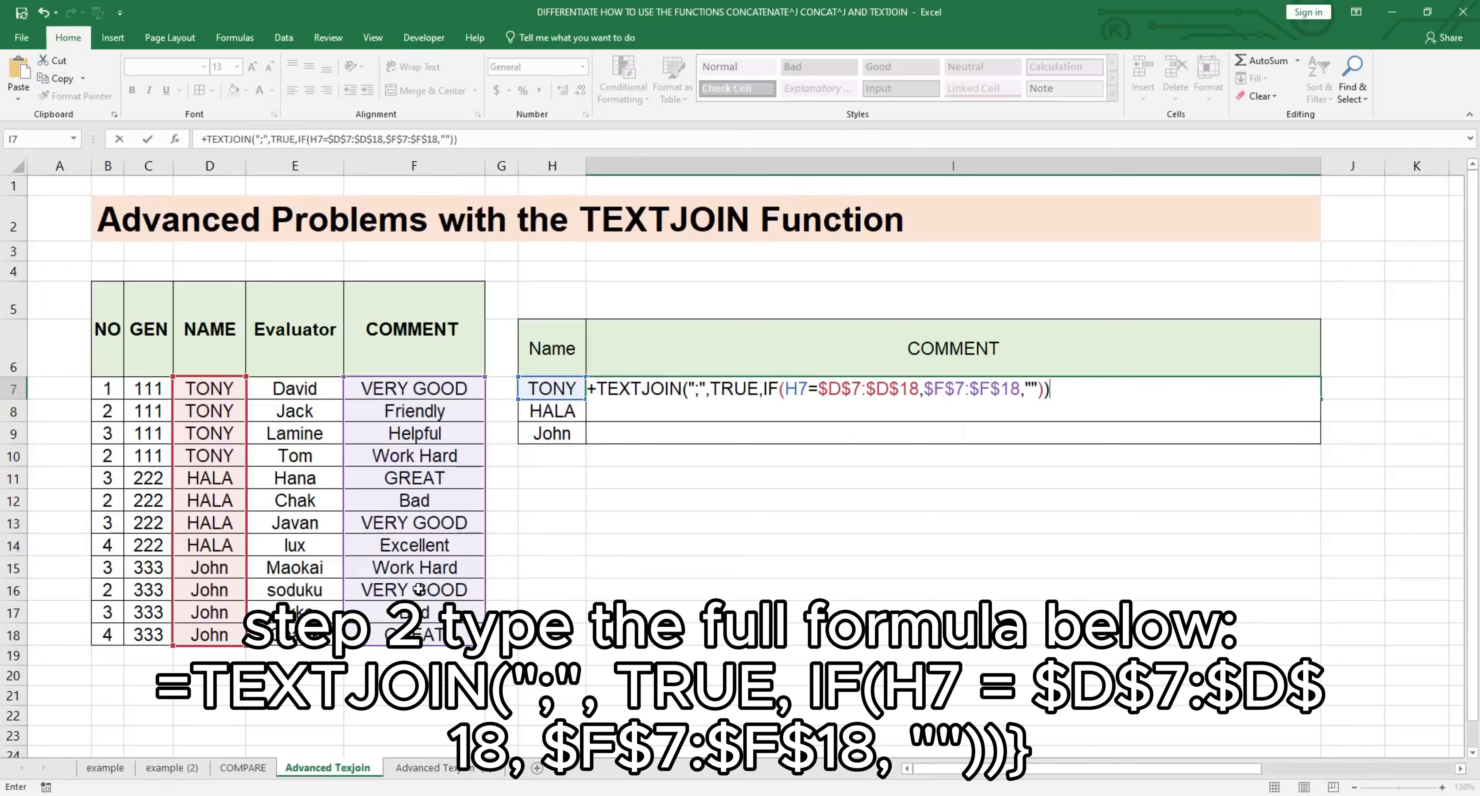
pyautogui.hotkey('ctrl', 'shift', 'Return')
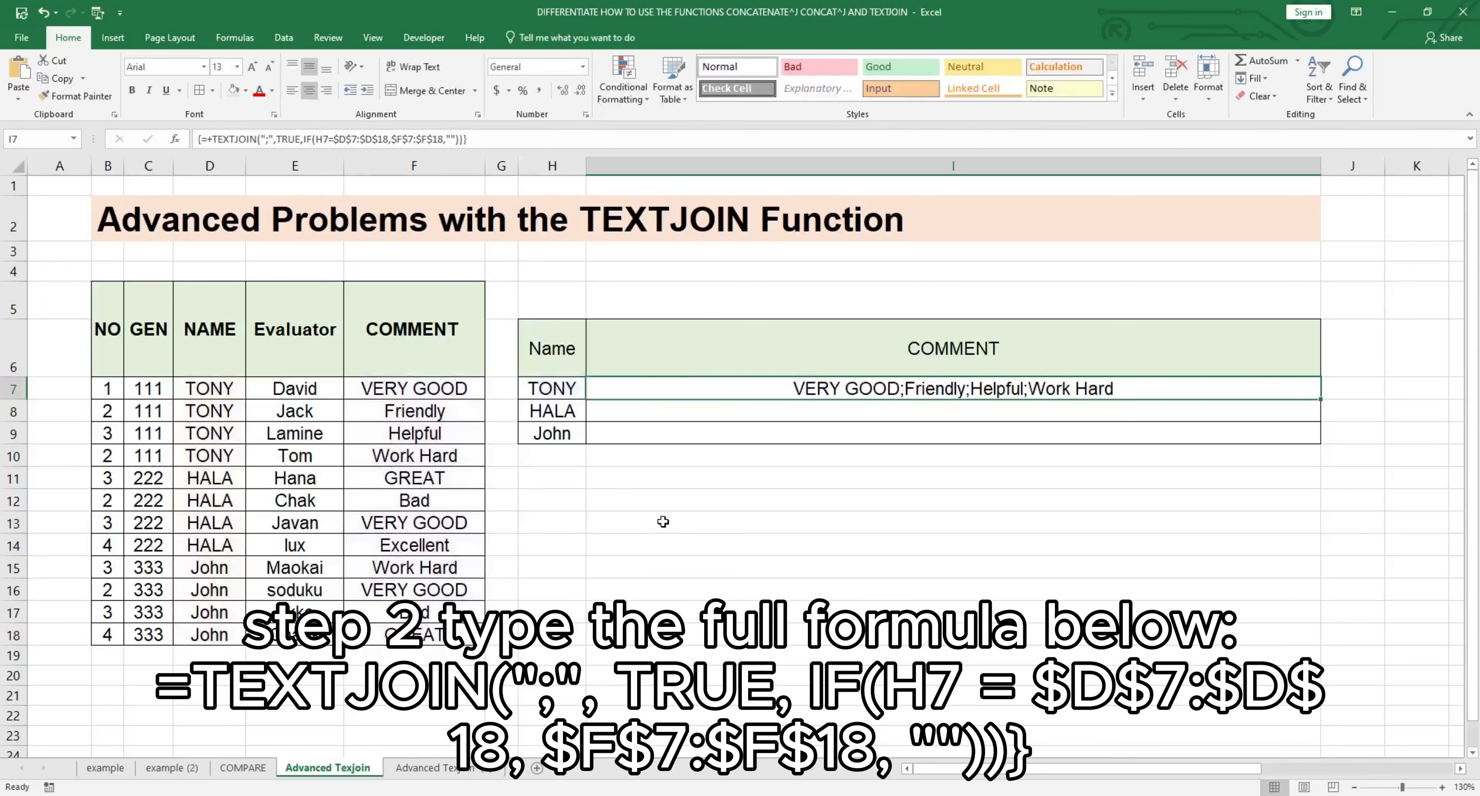
# Step: Copy the array formula from I7 into I8 and I9
pyautogui.hotkey('ctrl', 'c')
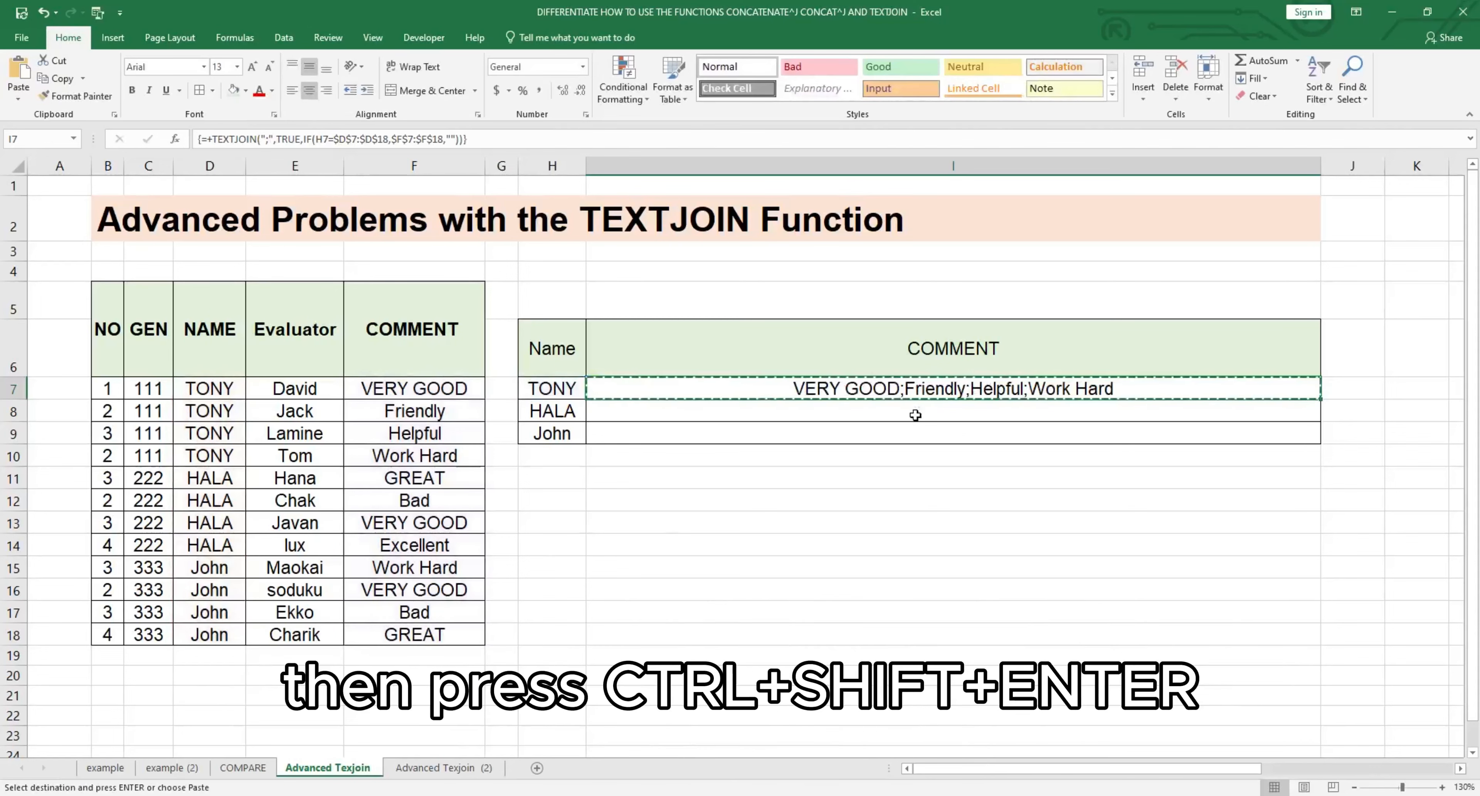
pyautogui.click(957, 413)
pyautogui.hotkey('ctrl', 'v')
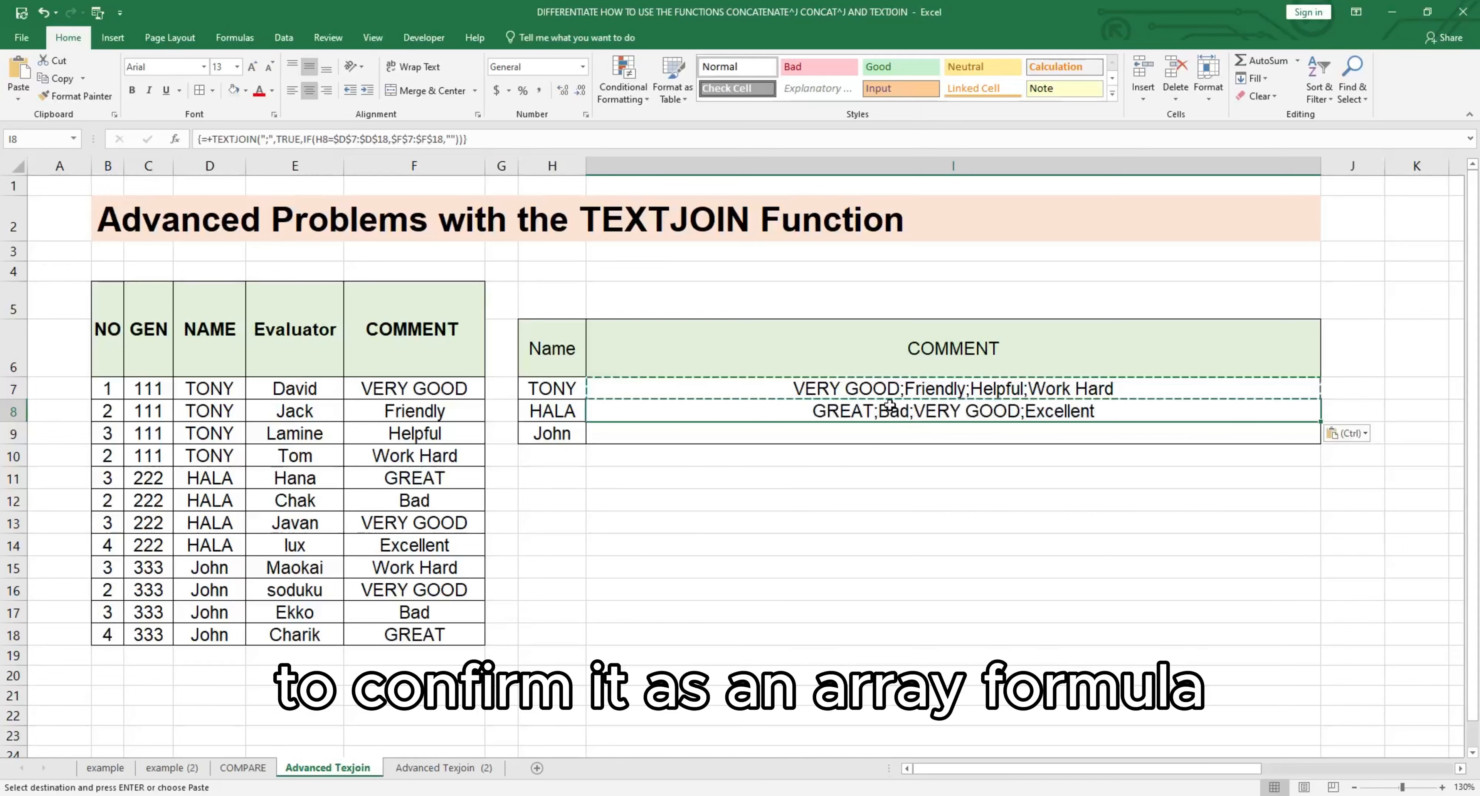
pyautogui.click(877, 387)
pyautogui.click(878, 438)
pyautogui.hotkey('ctrl', 'v')
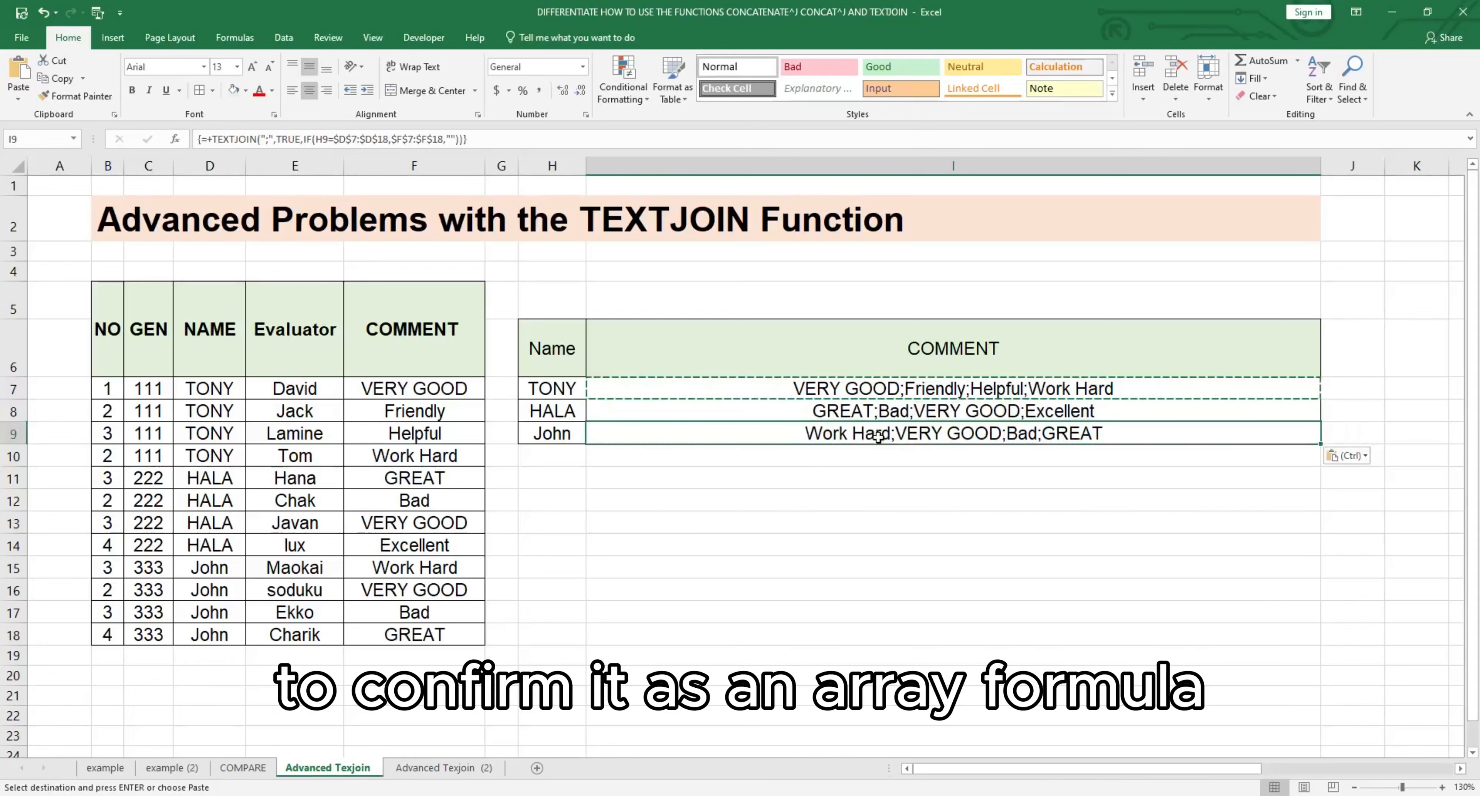
pyautogui.click(1019, 487)
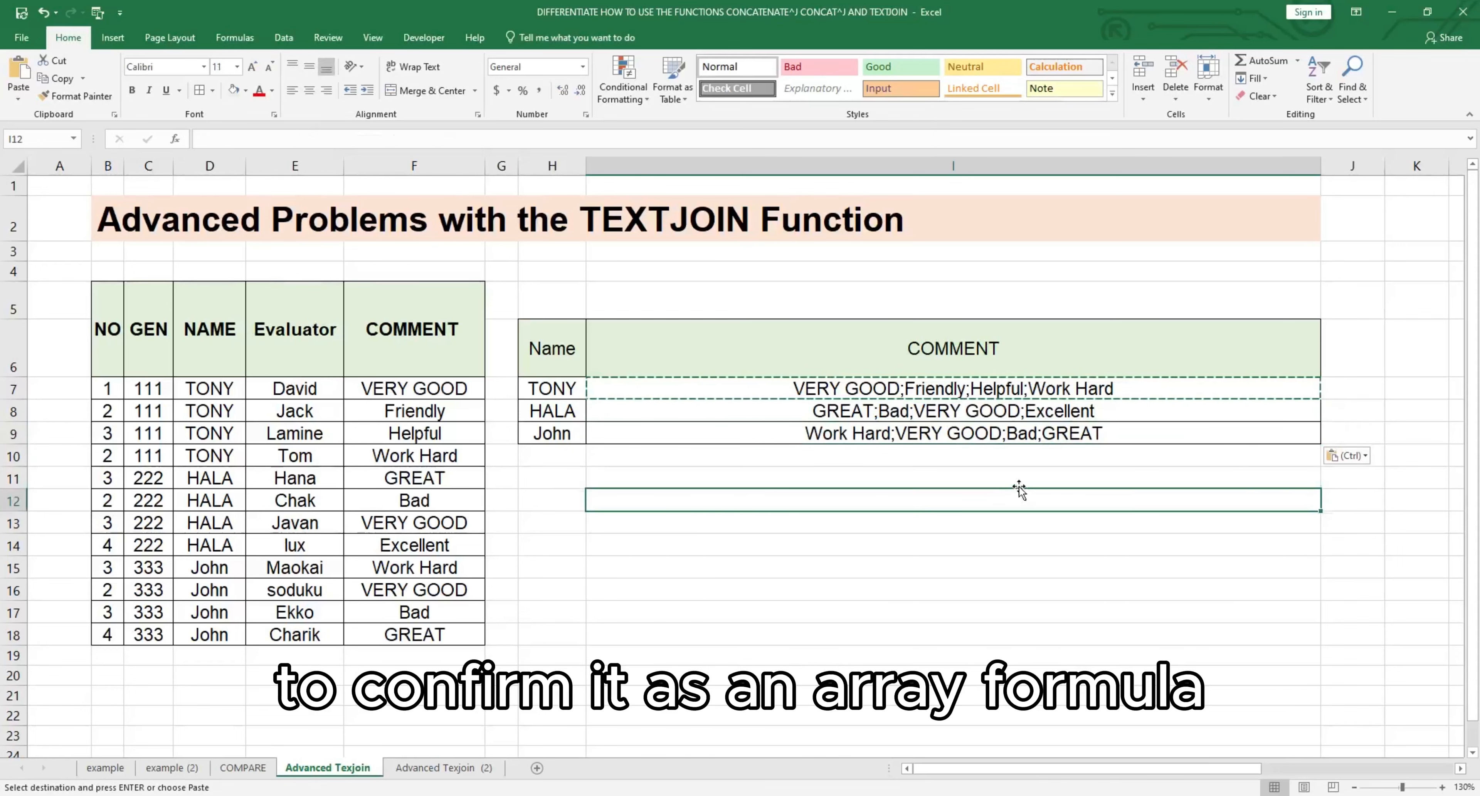
# Step: Check the joined comments in I7:I9 against the source names in D7:D18 and comments in F7:F18
pyautogui.click(825, 545)
pyautogui.click(830, 394)
pyautogui.click(833, 452)
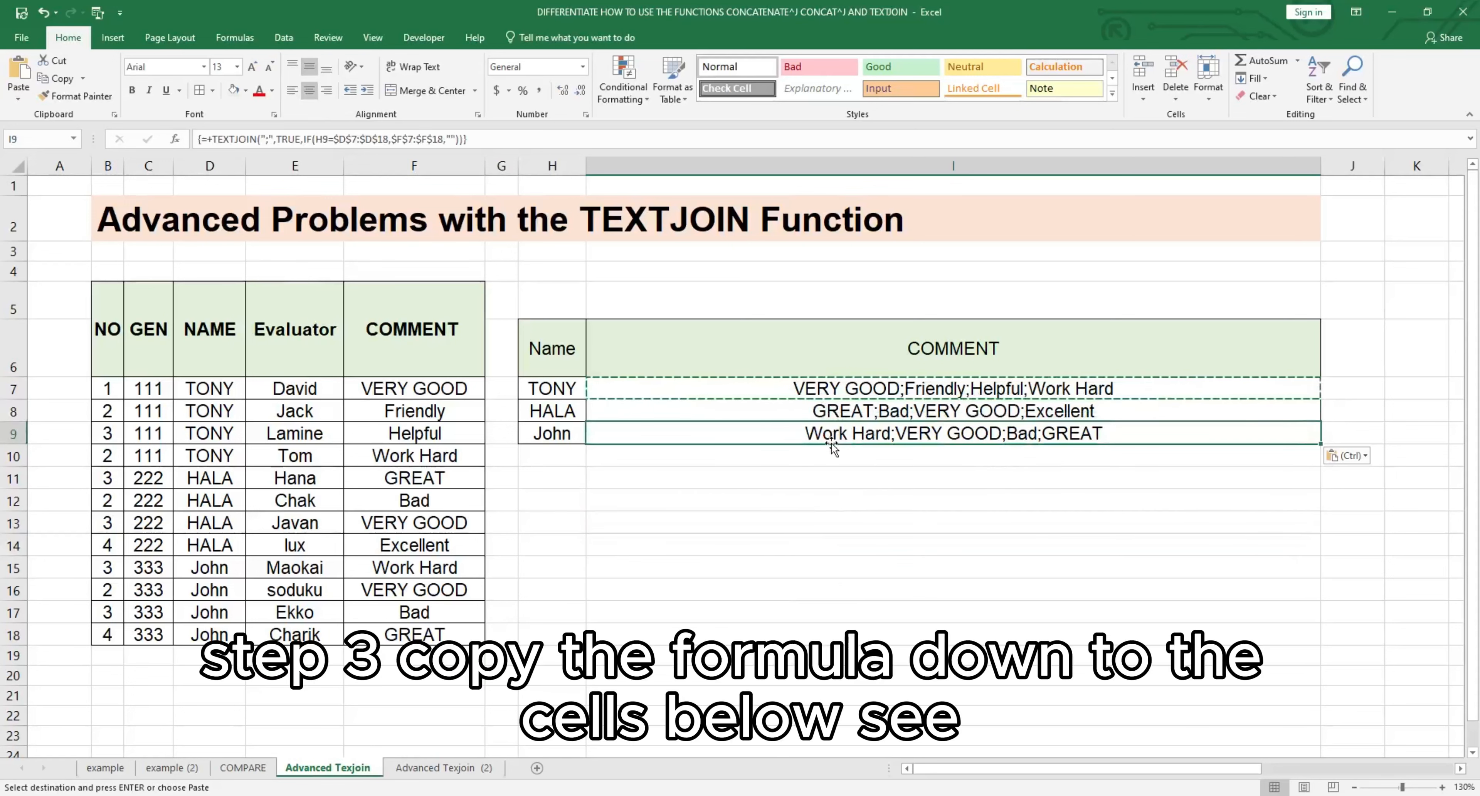
pyautogui.click(764, 475)
pyautogui.moveTo(201, 384); pyautogui.dragTo(221, 632)
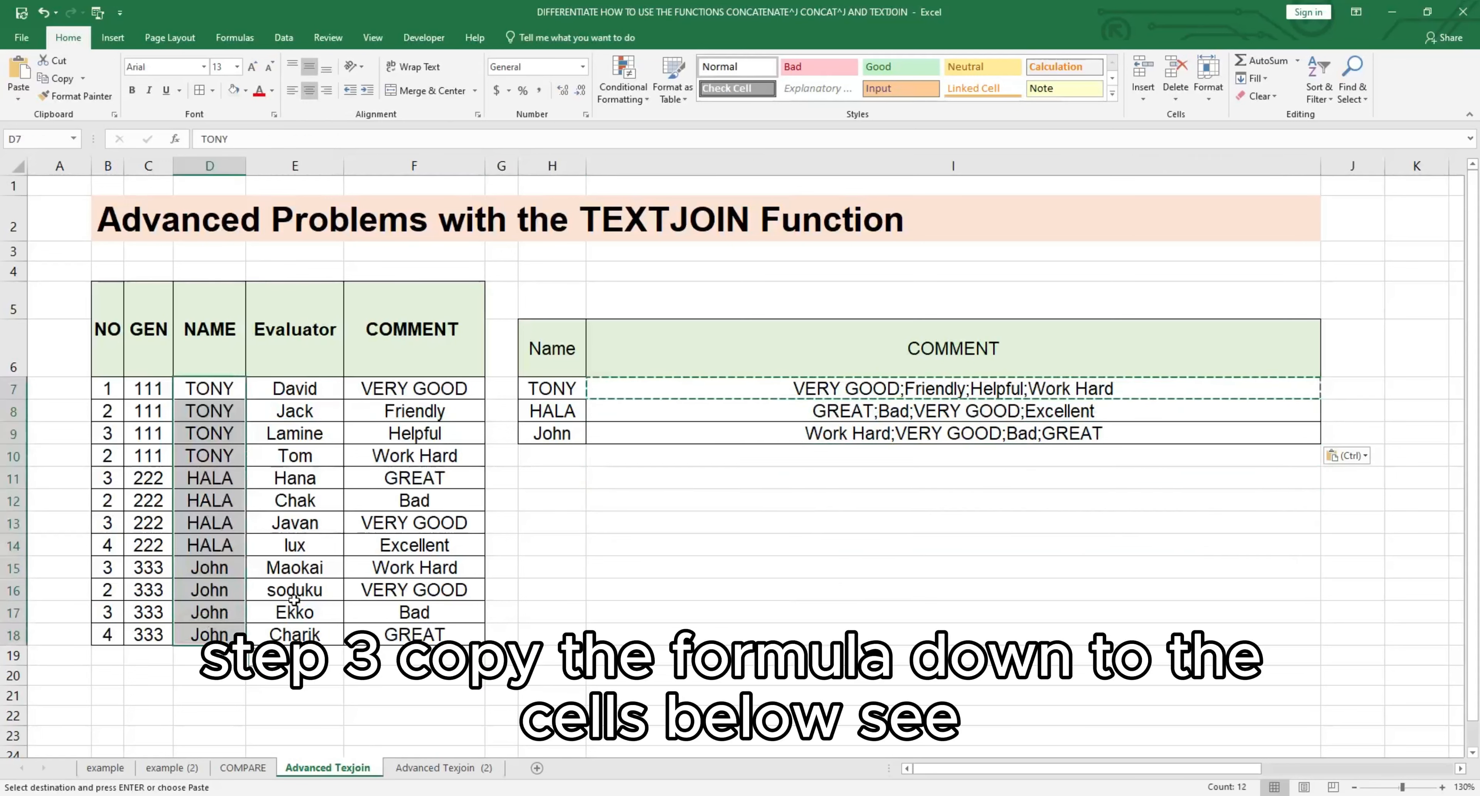
pyautogui.click(420, 545)
pyautogui.moveTo(432, 392); pyautogui.dragTo(446, 632)
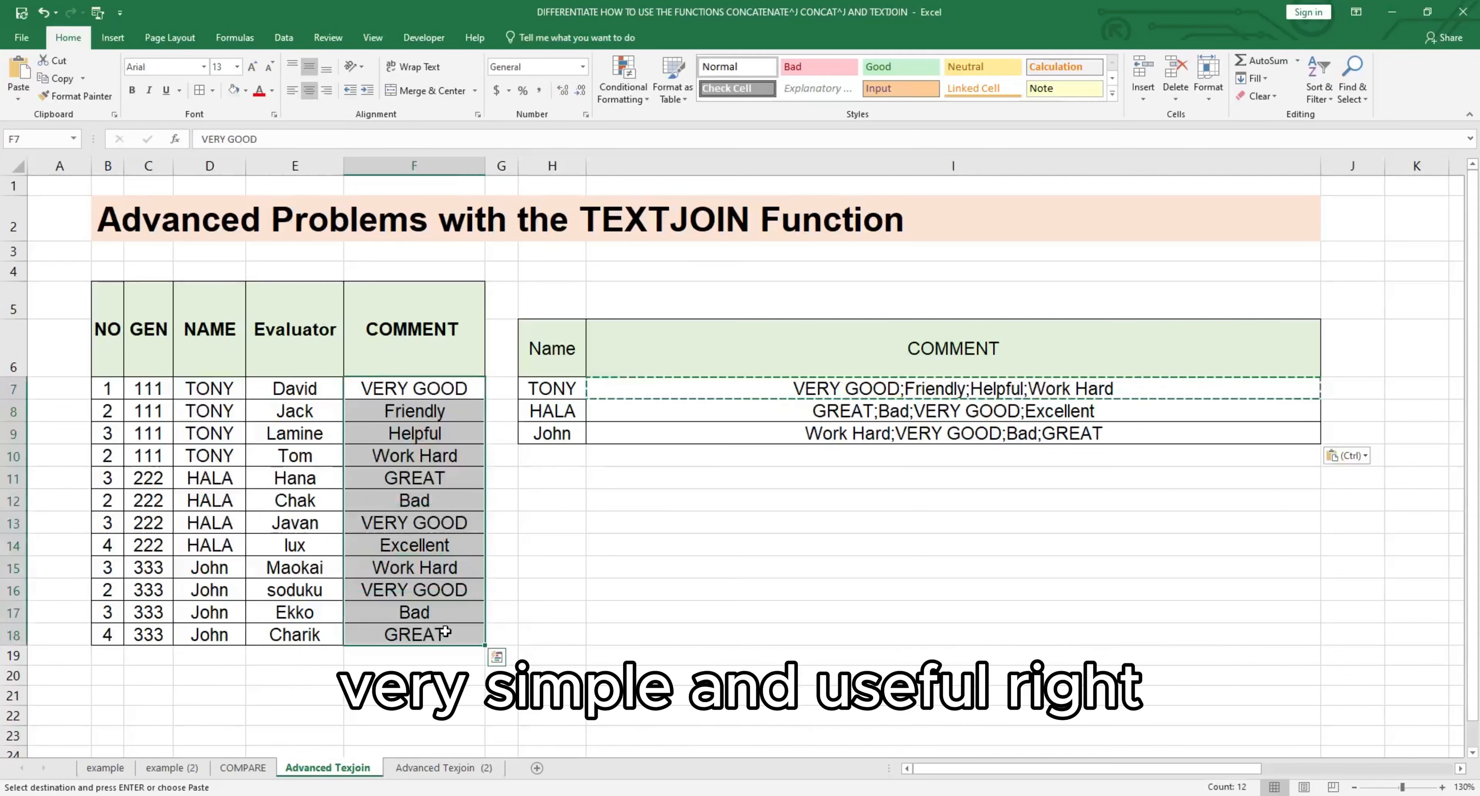
pyautogui.click(612, 651)
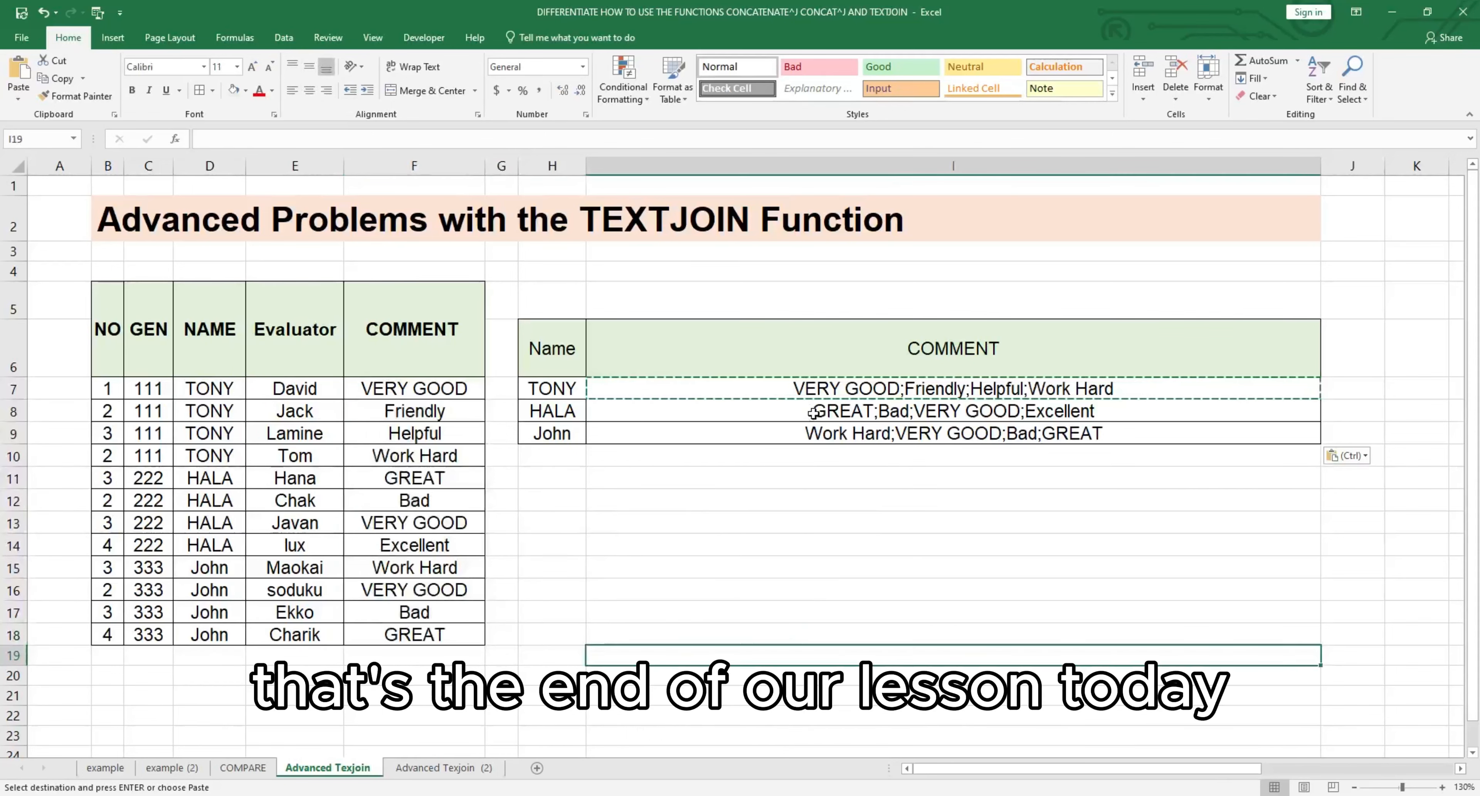
pyautogui.click(819, 435)
pyautogui.click(820, 497)
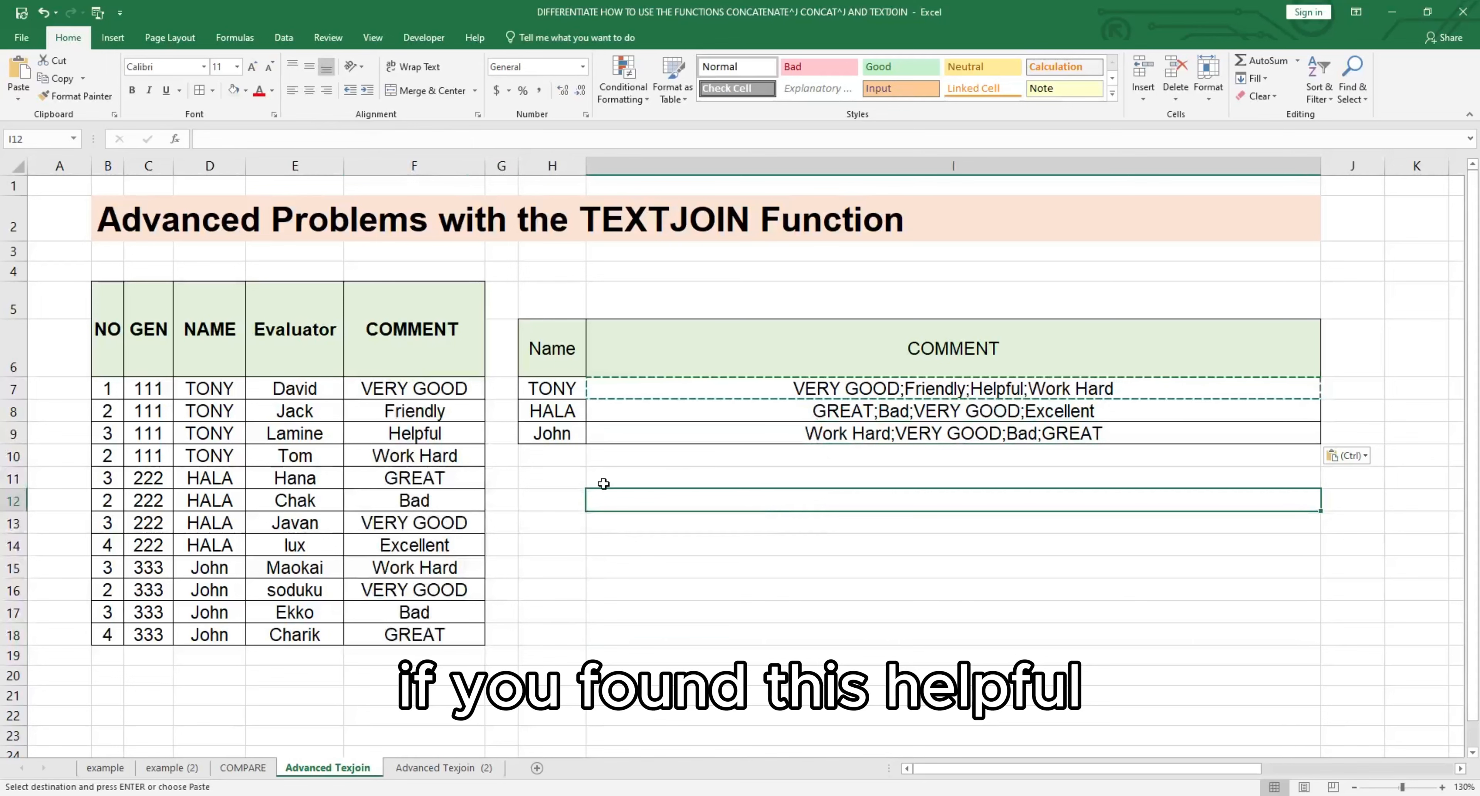
pyautogui.click(565, 452)
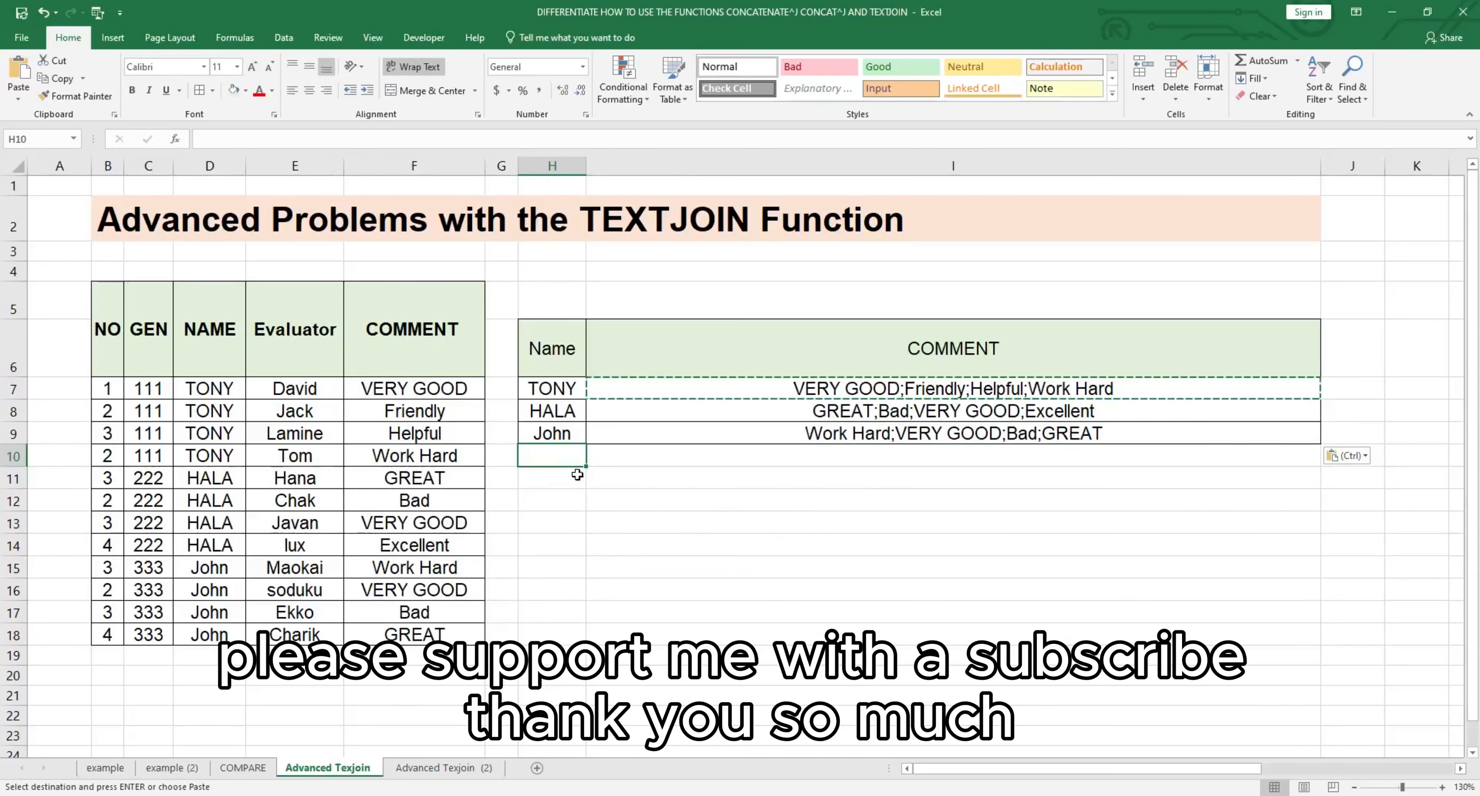
pyautogui.click(677, 464)
pyautogui.click(798, 502)
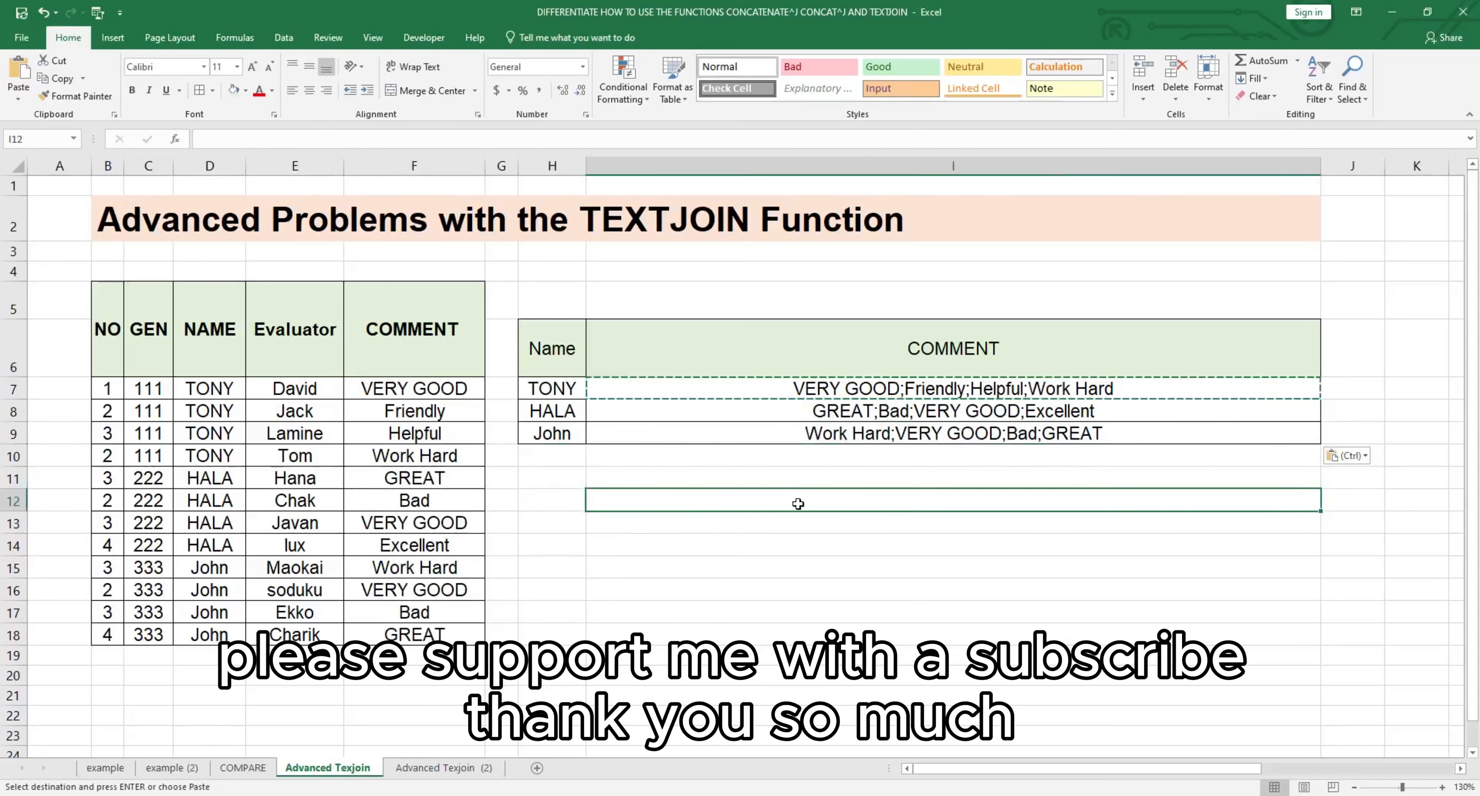